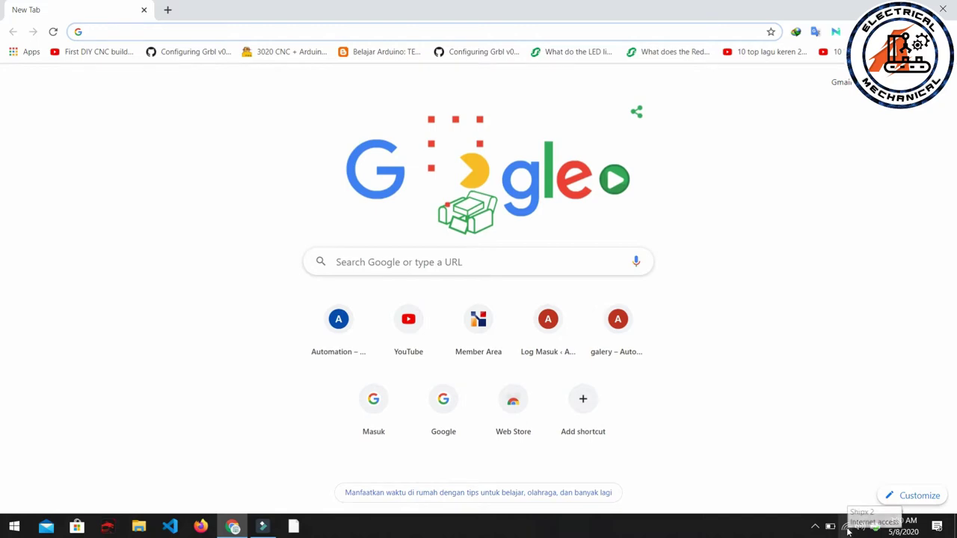
# Step: Check the network connection, and open the Tinkercad website from a Google search for TINKERCAD
pyautogui.click(847, 529)
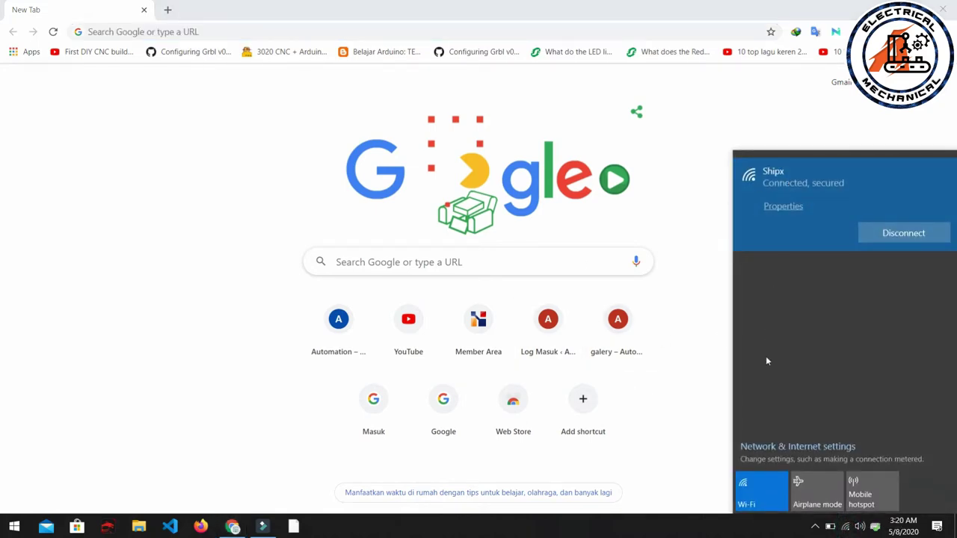
pyautogui.click(846, 527)
pyautogui.click(364, 37)
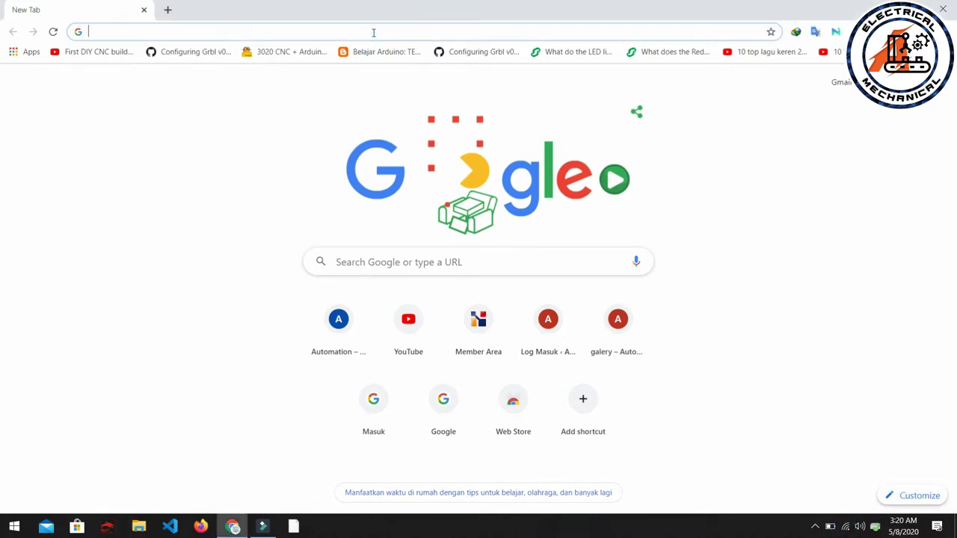
pyautogui.write('TINKERC')
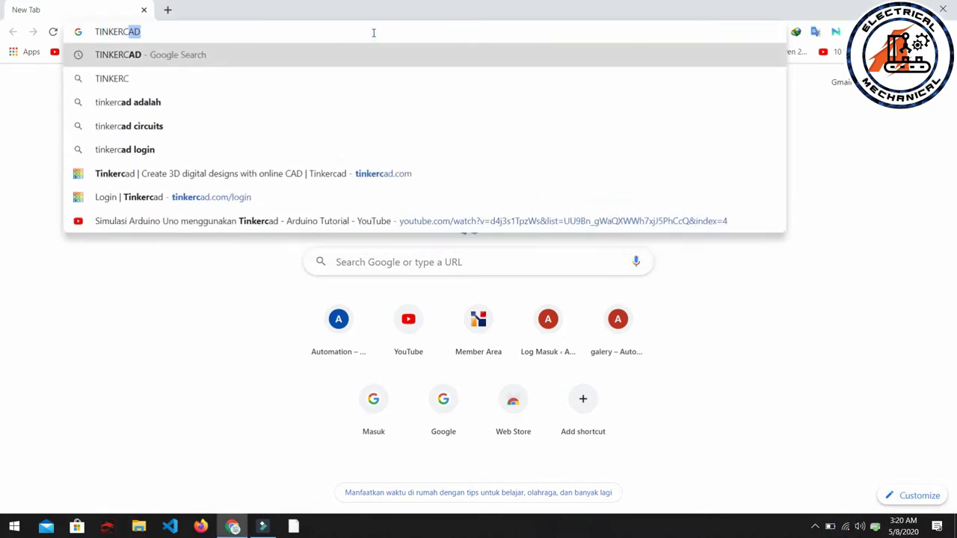
pyautogui.write('AD')
pyautogui.press('Return')
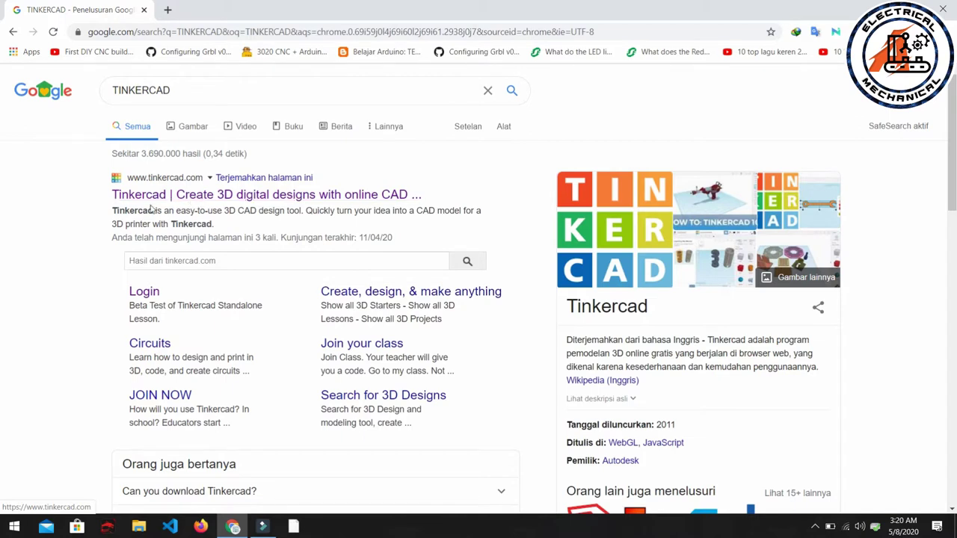
pyautogui.click(189, 196)
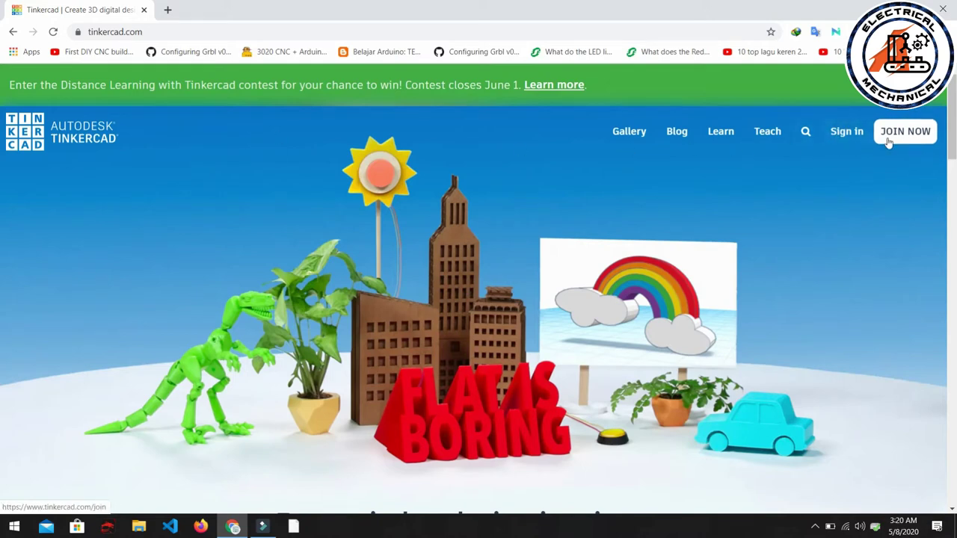
# Step: Sign in to Tinkercad with the existing Google account
pyautogui.click(847, 133)
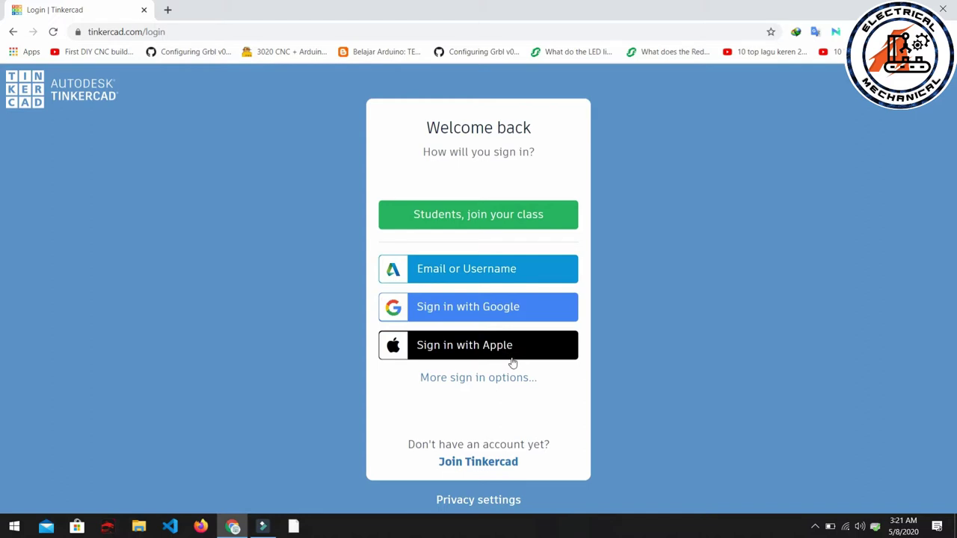
pyautogui.click(508, 312)
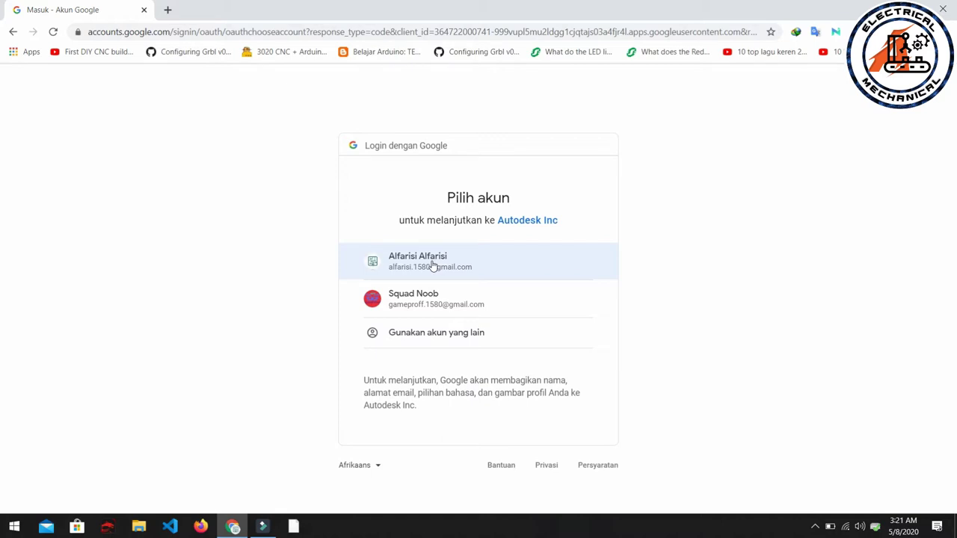
pyautogui.click(432, 266)
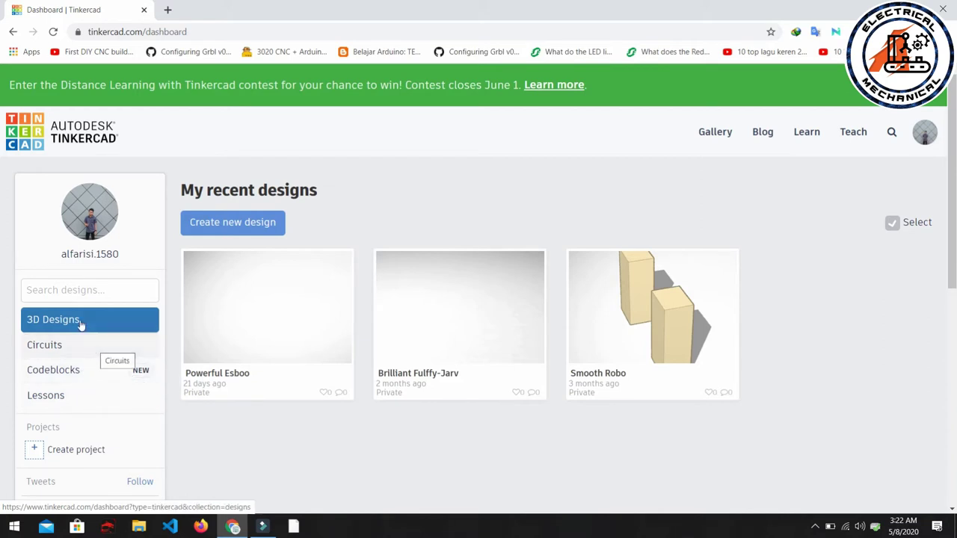
# Step: Look over the saved designs in the Circuits section of the dashboard and create a new circuit
pyautogui.click(67, 361)
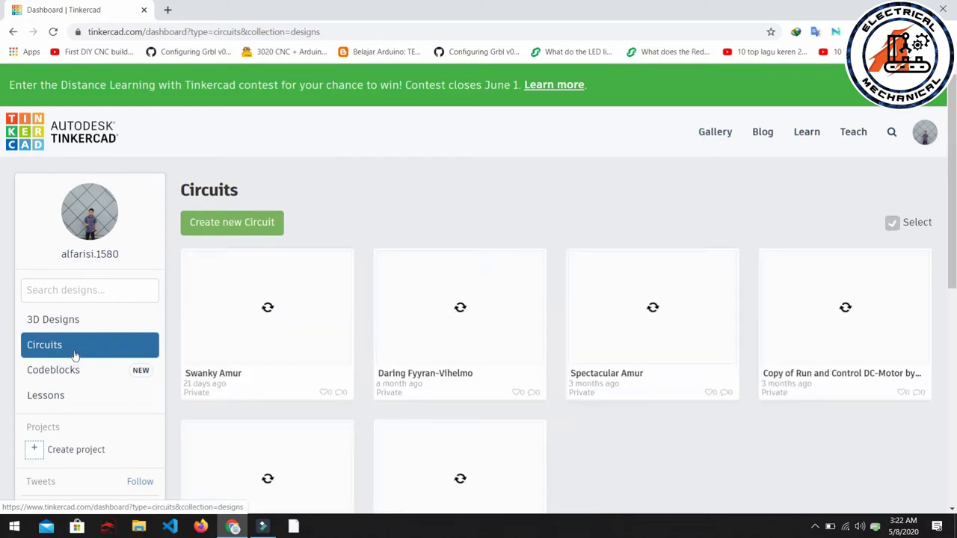
pyautogui.scroll(-1, 845, 320)
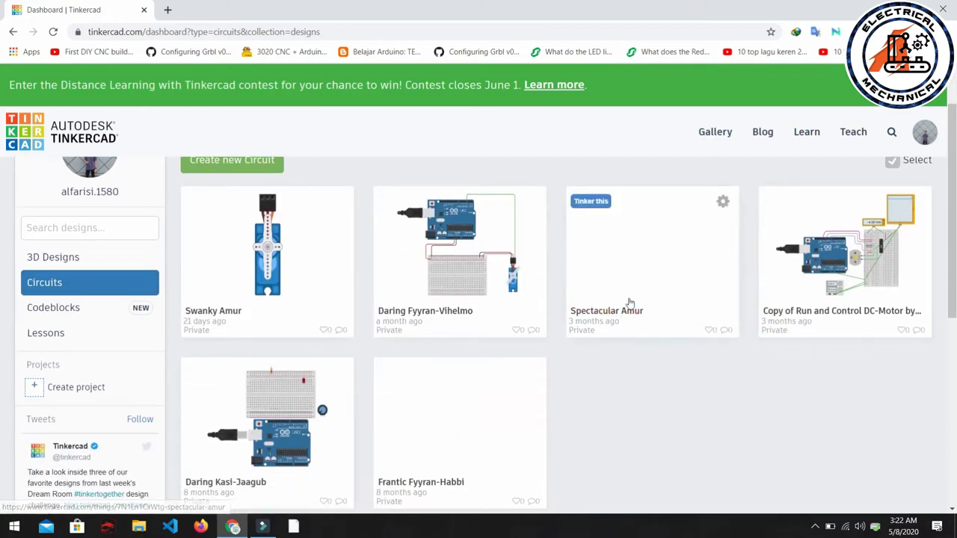
pyautogui.scroll(-1, 421, 389)
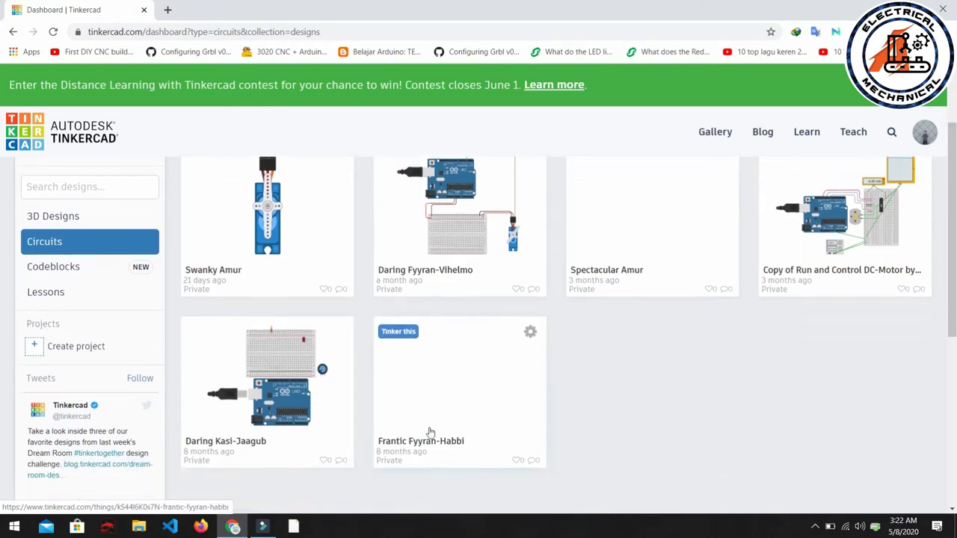
pyautogui.scroll(-4, 421, 326)
pyautogui.scroll(5, 421, 327)
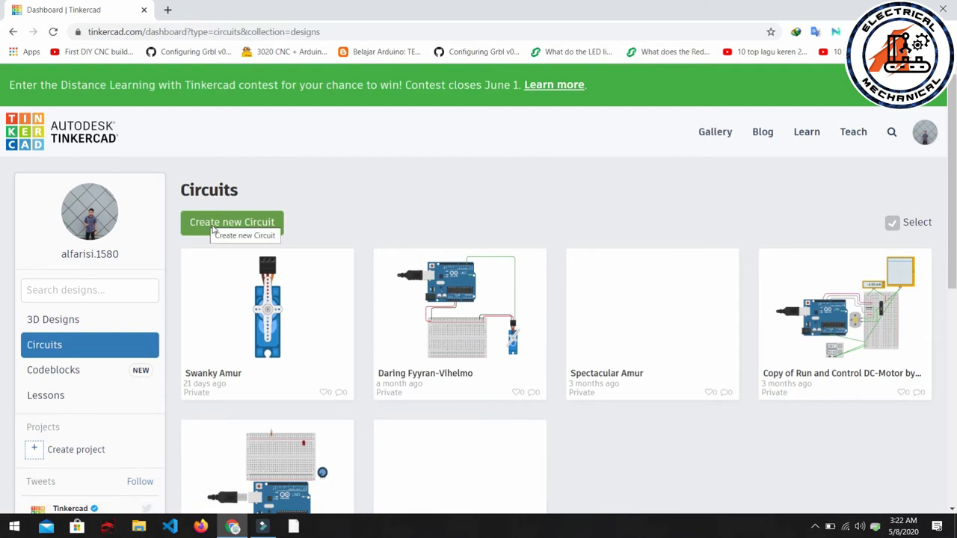
pyautogui.click(213, 228)
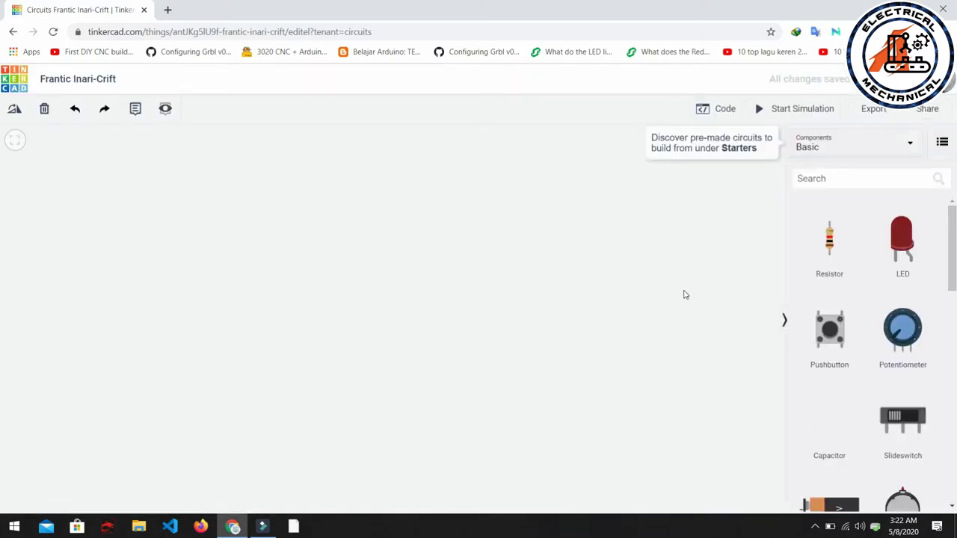
# Step: Place a Breadboard Small and an Arduino Uno R3 from the Basic components in the workspace
pyautogui.click(833, 153)
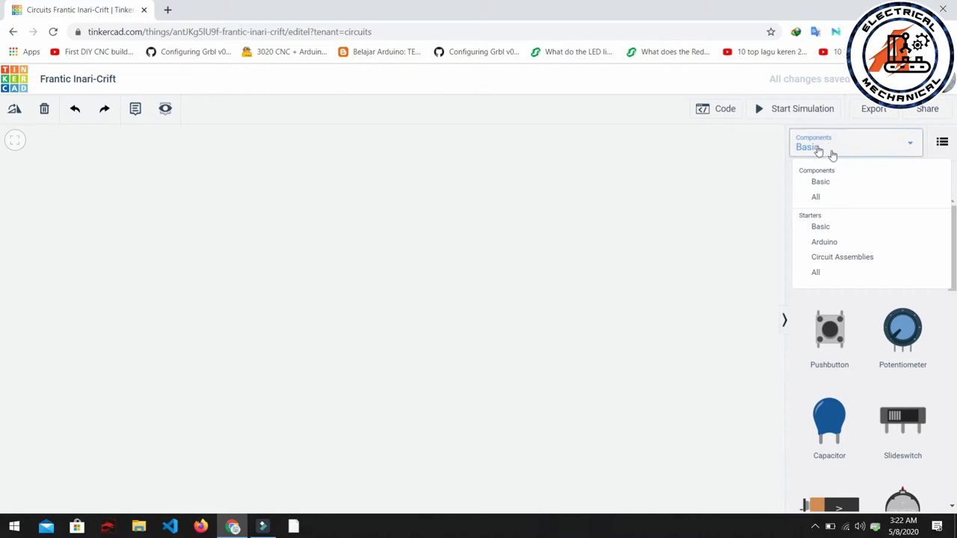
pyautogui.click(828, 190)
pyautogui.scroll(-5, 837, 336)
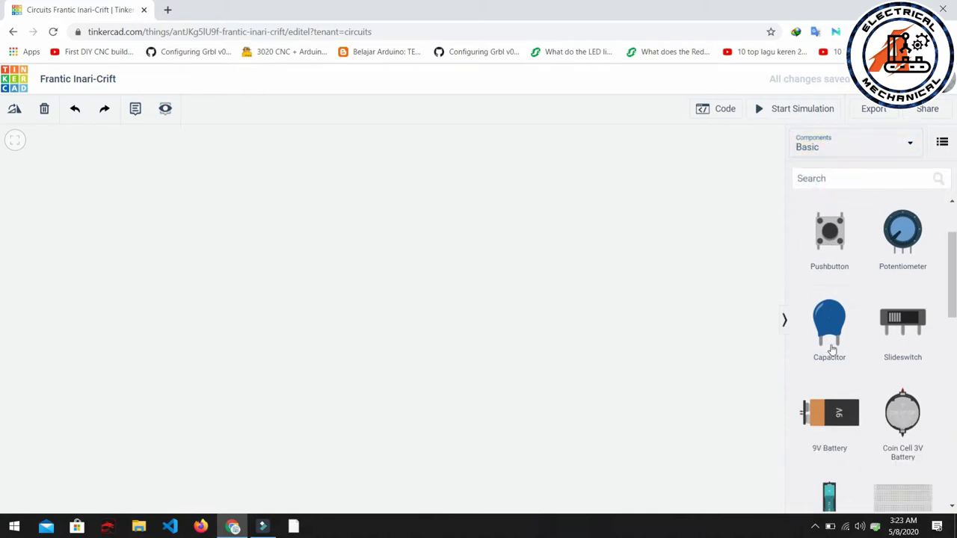
pyautogui.scroll(2, 852, 364)
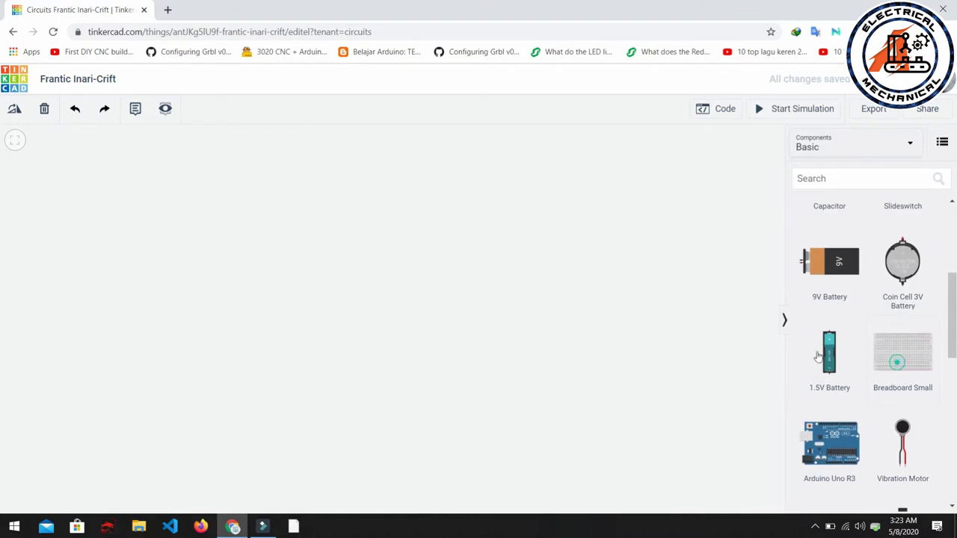
pyautogui.click(885, 357)
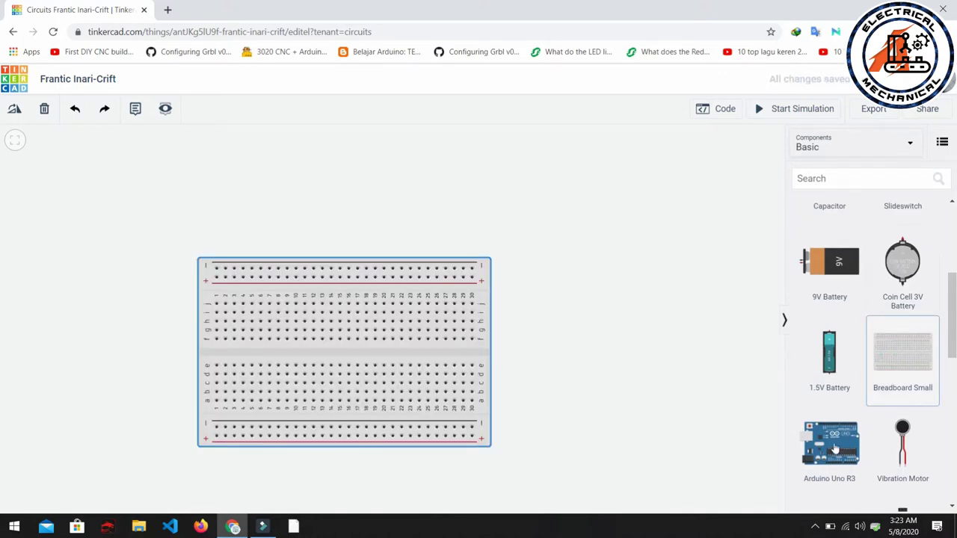
pyautogui.click(811, 458)
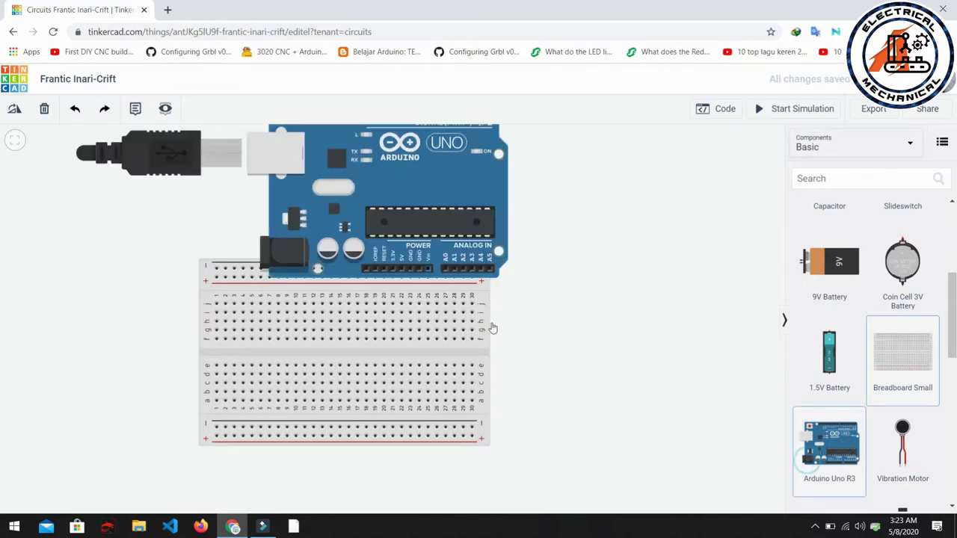
# Step: Arrange the two parts so the breadboard sits directly below the Arduino Uno without overlapping it
pyautogui.moveTo(414, 357); pyautogui.dragTo(453, 427)
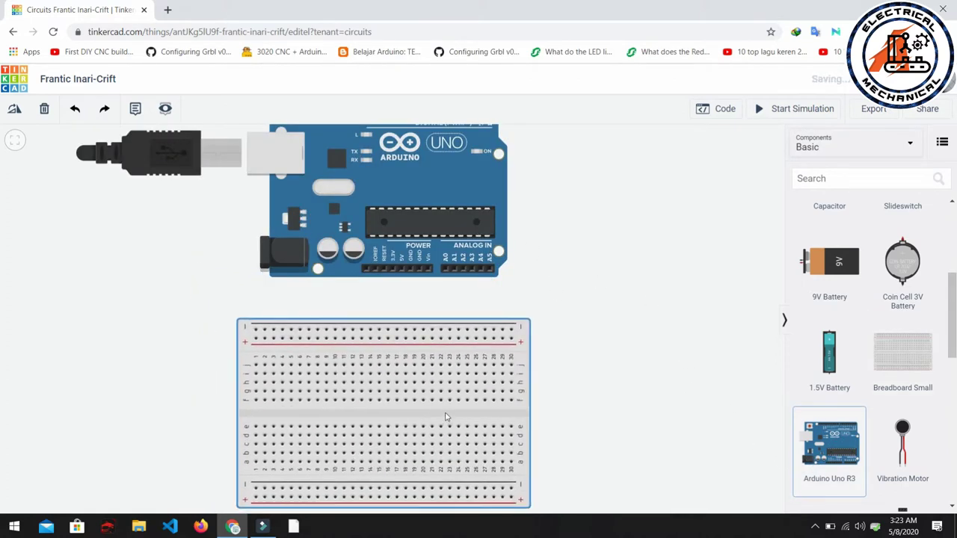
pyautogui.scroll(-1, 481, 369)
pyautogui.moveTo(435, 250); pyautogui.dragTo(402, 256)
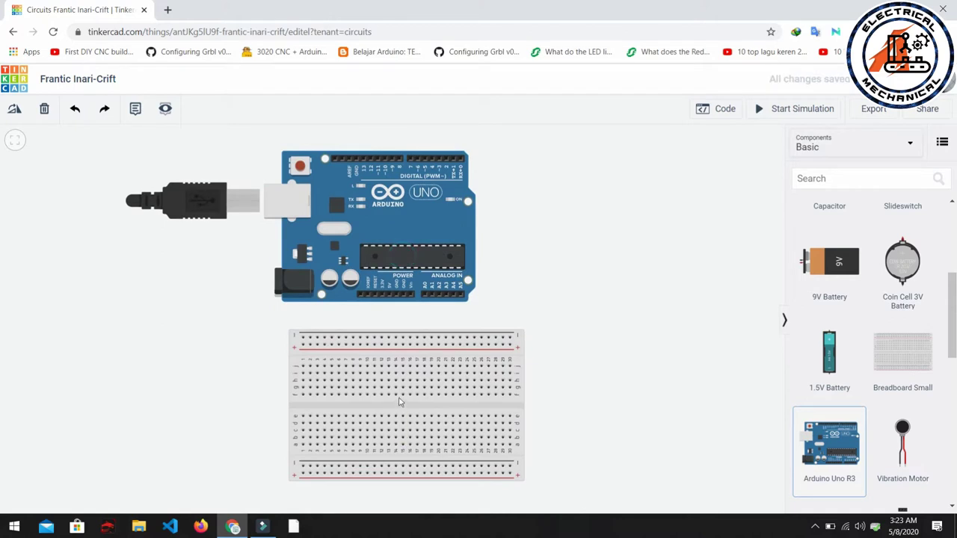
pyautogui.moveTo(436, 421); pyautogui.dragTo(377, 384)
pyautogui.click(715, 384)
# Step: Look through the whole Basic components list to see which parts it offers
pyautogui.scroll(-4, 902, 340)
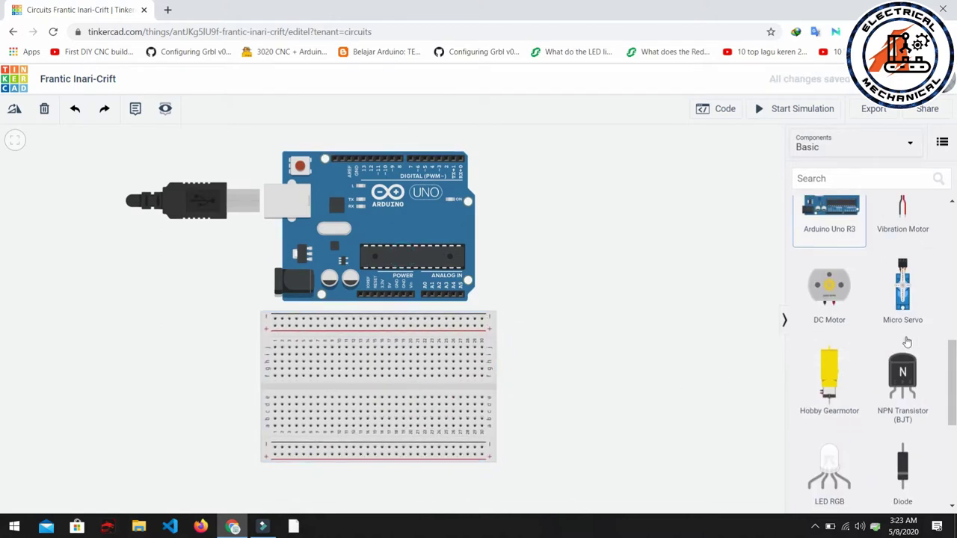
pyautogui.scroll(-3, 905, 340)
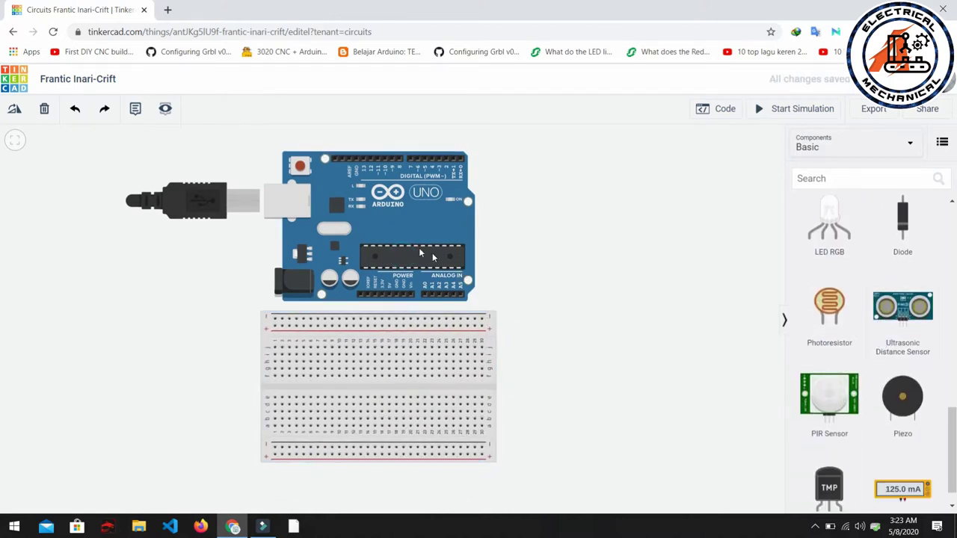
pyautogui.scroll(-1, 880, 326)
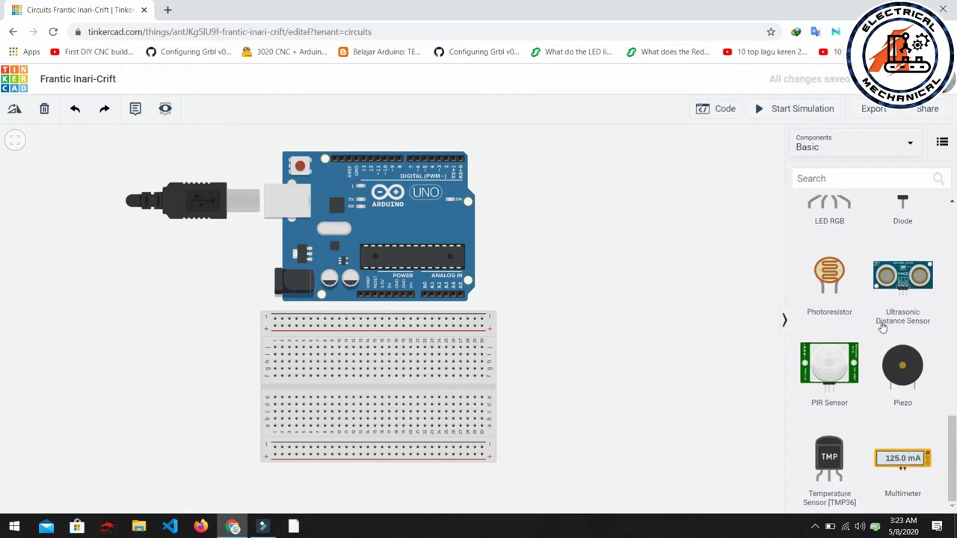
pyautogui.scroll(15, 886, 327)
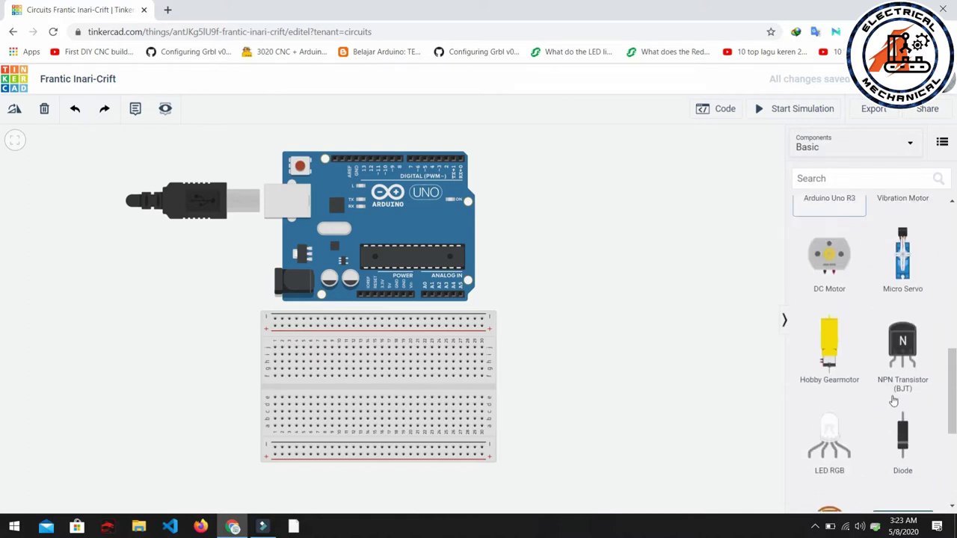
pyautogui.click(896, 149)
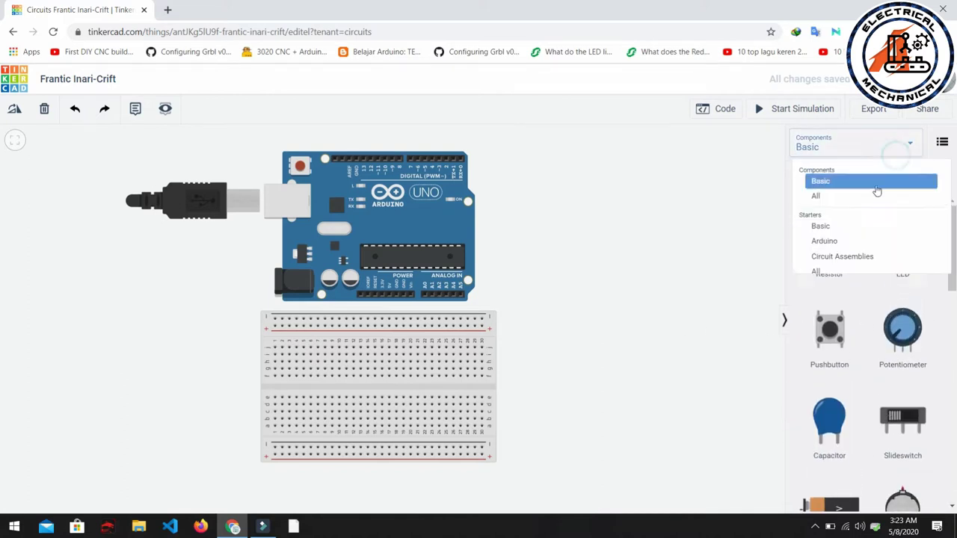
pyautogui.click(714, 218)
pyautogui.scroll(-3, 872, 313)
pyautogui.scroll(-6, 873, 322)
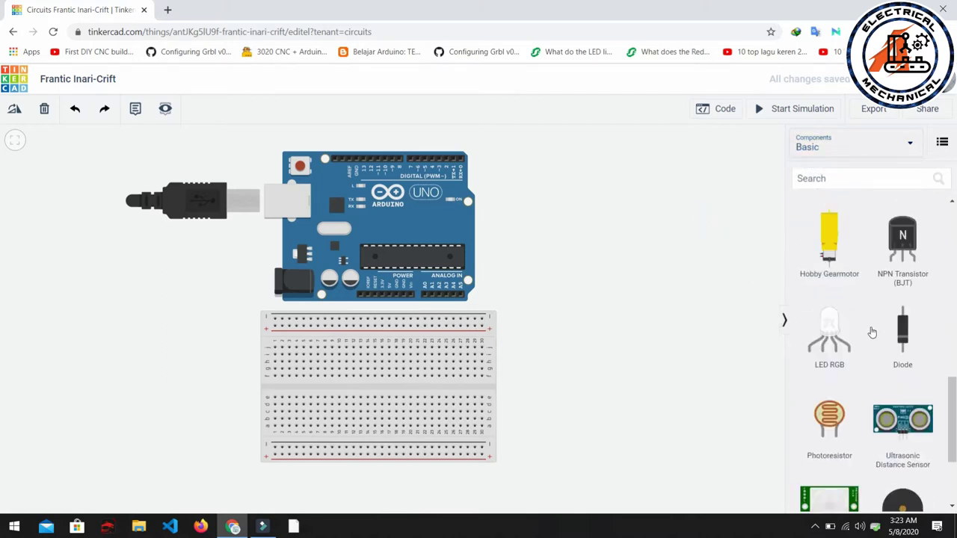
pyautogui.scroll(1, 906, 396)
pyautogui.scroll(7, 906, 403)
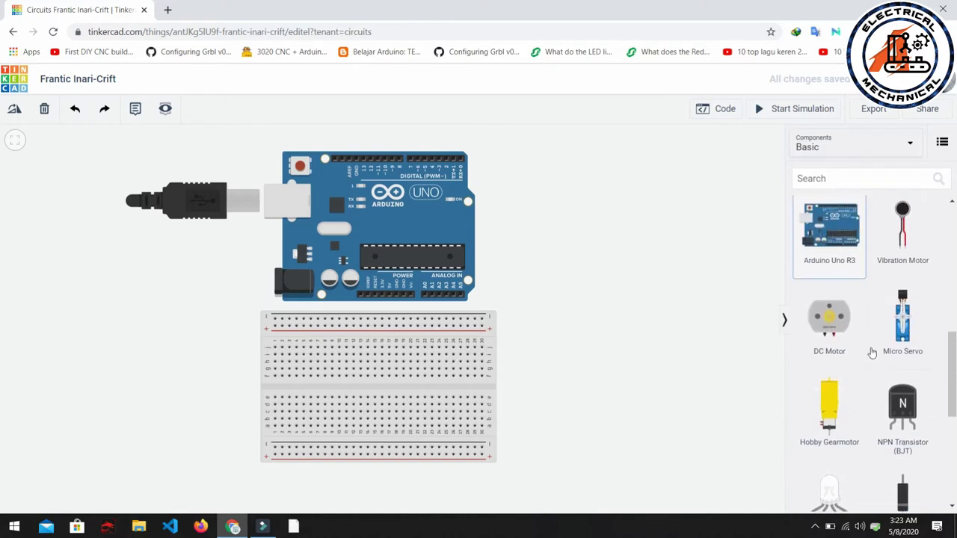
pyautogui.scroll(3, 882, 285)
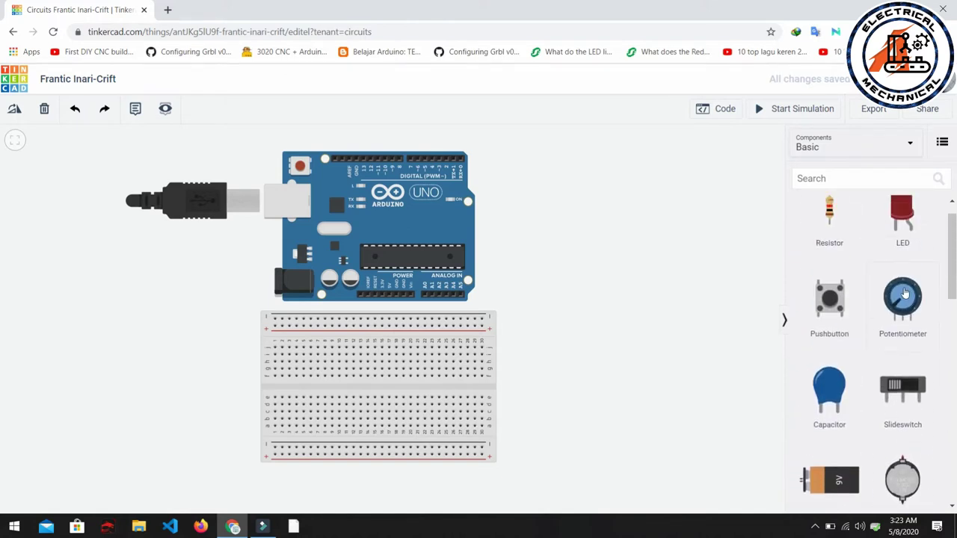
# Step: Show all components and place an LCD 16 x 2 to the right of the Arduino Uno
pyautogui.click(889, 148)
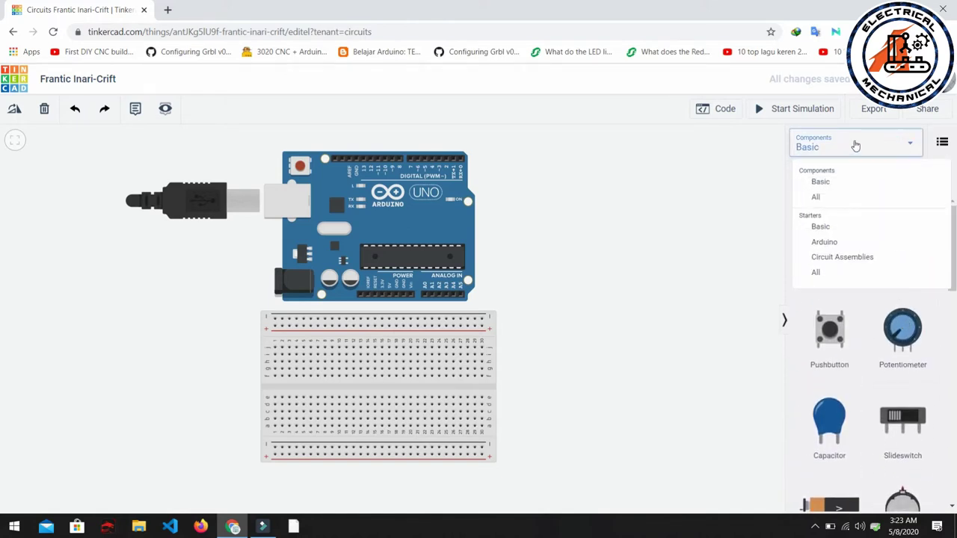
pyautogui.click(853, 201)
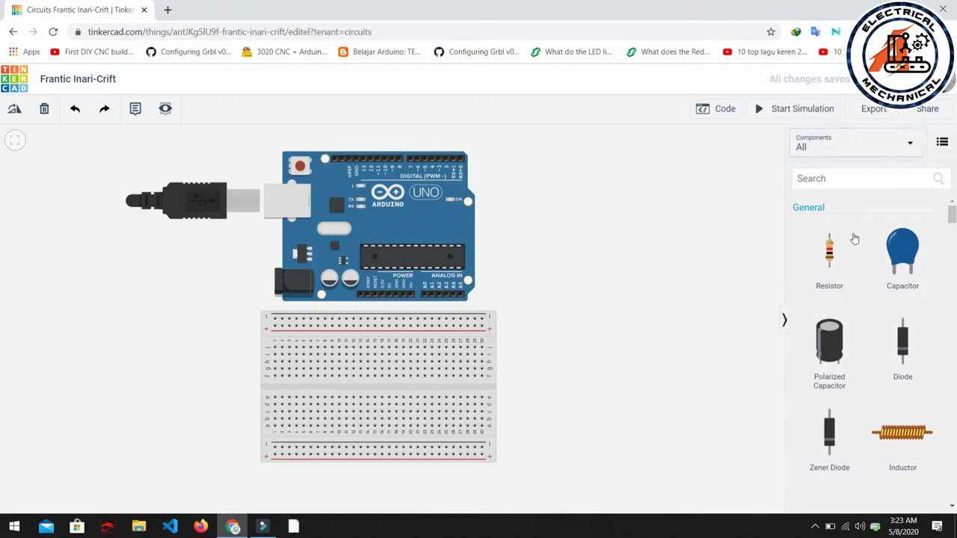
pyautogui.scroll(-5, 855, 239)
pyautogui.scroll(-5, 854, 242)
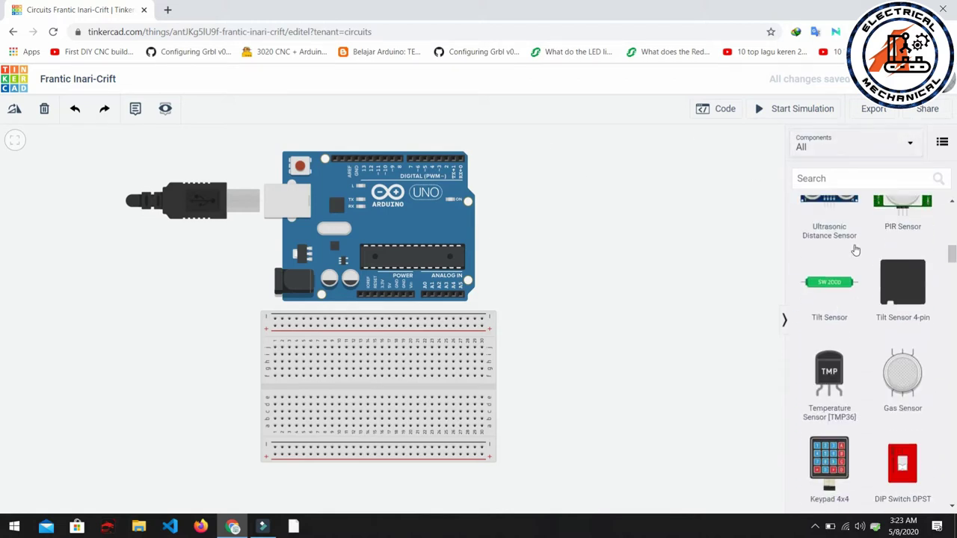
pyautogui.scroll(-6, 850, 257)
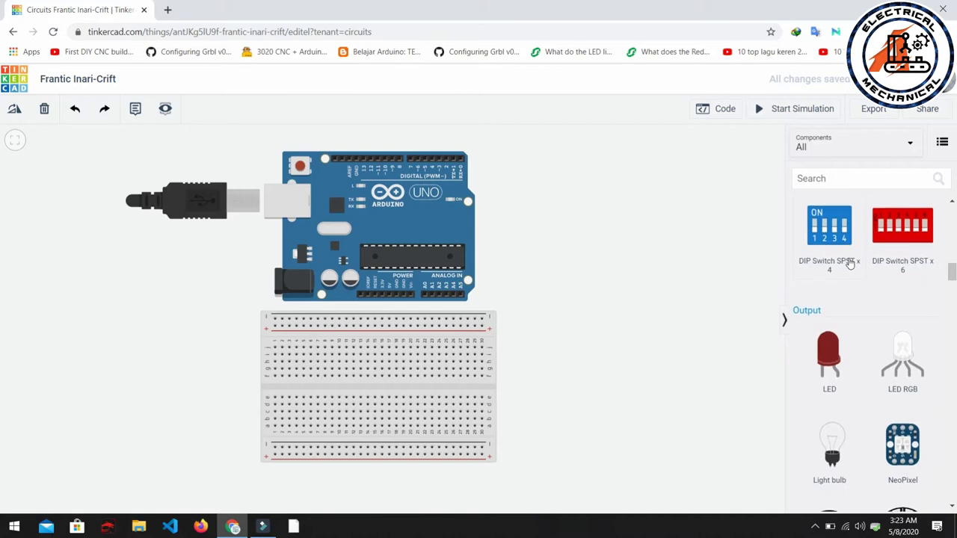
pyautogui.scroll(-6, 850, 258)
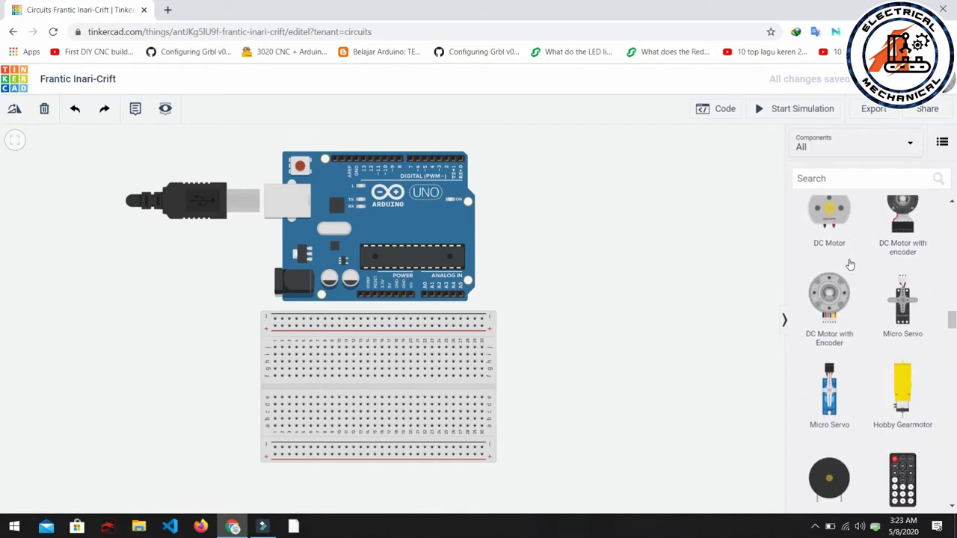
pyautogui.scroll(-1, 853, 284)
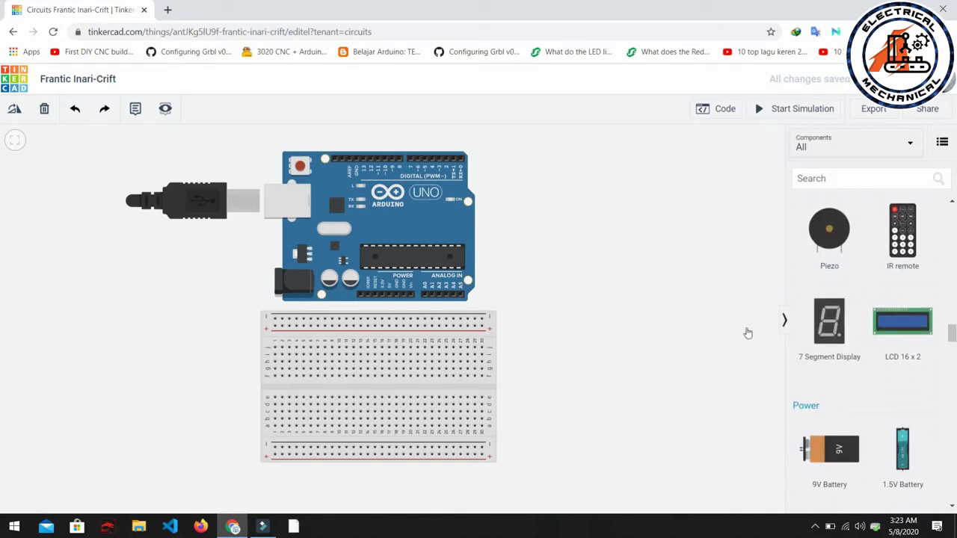
pyautogui.moveTo(748, 333); pyautogui.dragTo(656, 227)
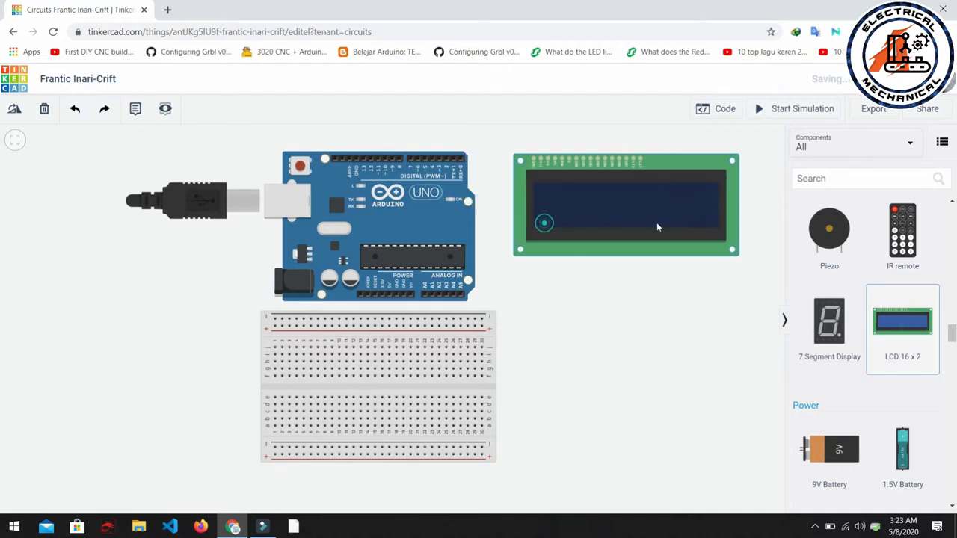
# Step: Move the LCD 16 x 2 slightly lower, keeping it to the right of the Arduino Uno
pyautogui.scroll(-6, 860, 341)
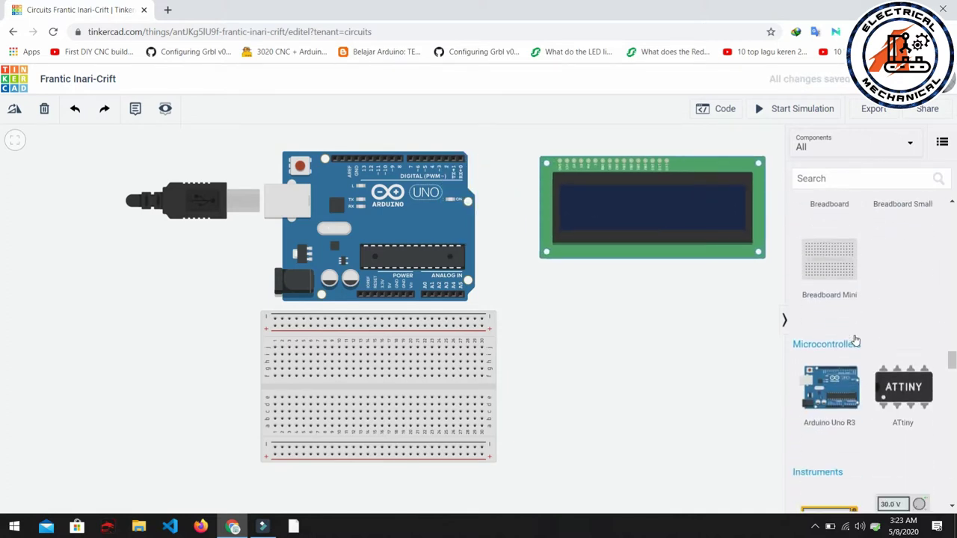
pyautogui.scroll(-4, 854, 338)
pyautogui.scroll(6, 855, 338)
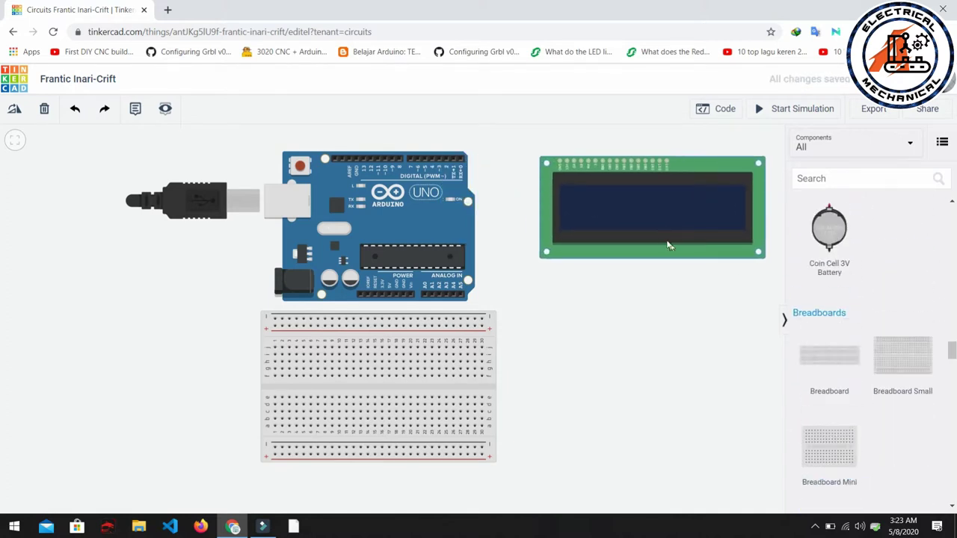
pyautogui.moveTo(669, 245); pyautogui.dragTo(649, 289)
# Step: Find the Potentiometer among the Input components and place one above the LCD
pyautogui.scroll(4, 880, 275)
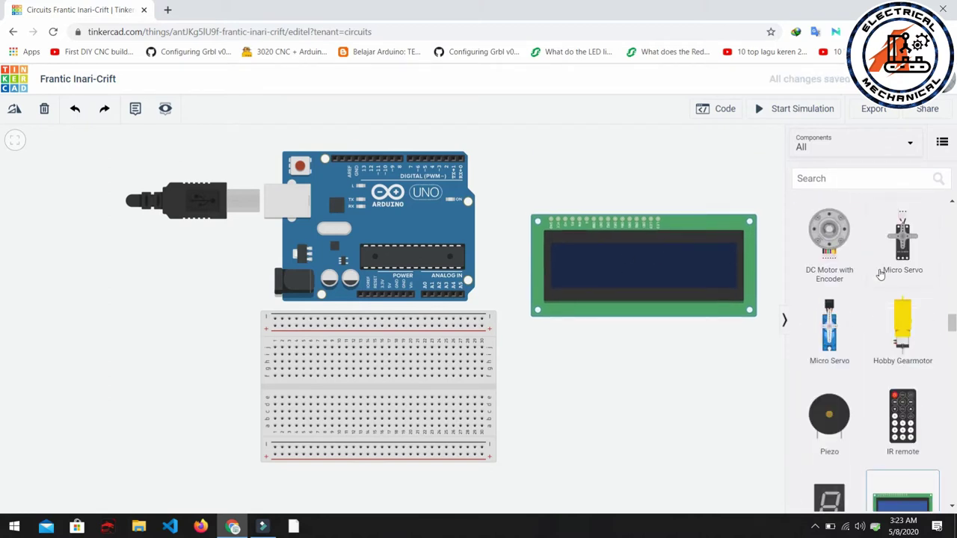
pyautogui.scroll(3, 888, 278)
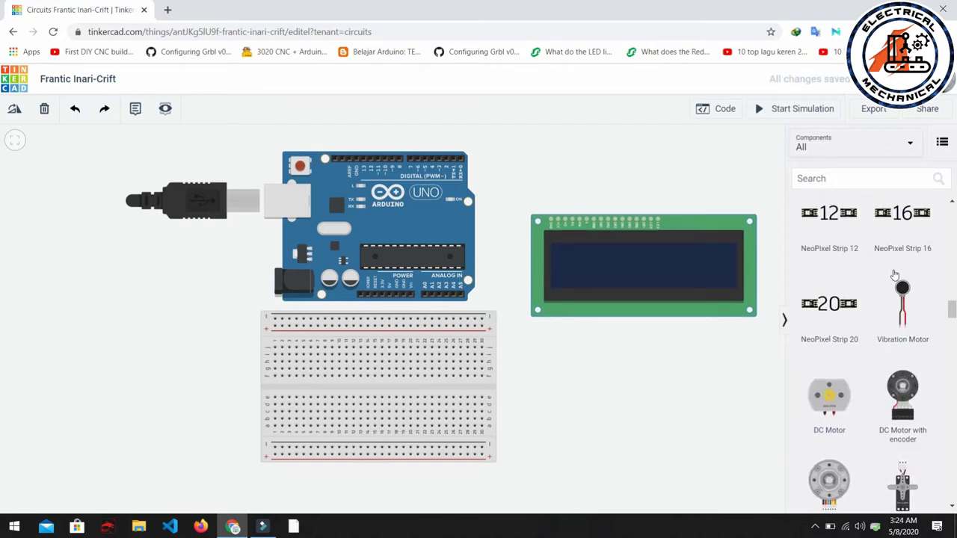
pyautogui.scroll(8, 895, 276)
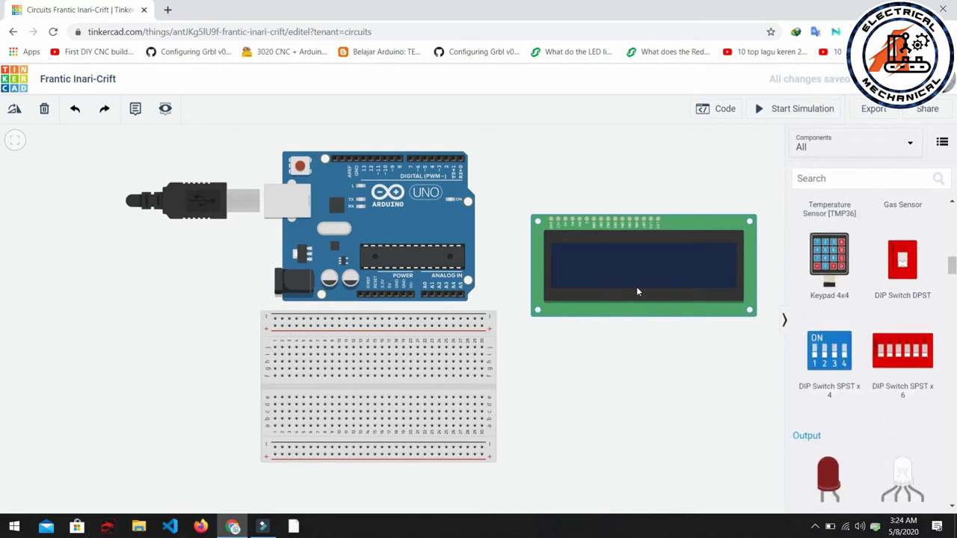
pyautogui.scroll(1, 639, 274)
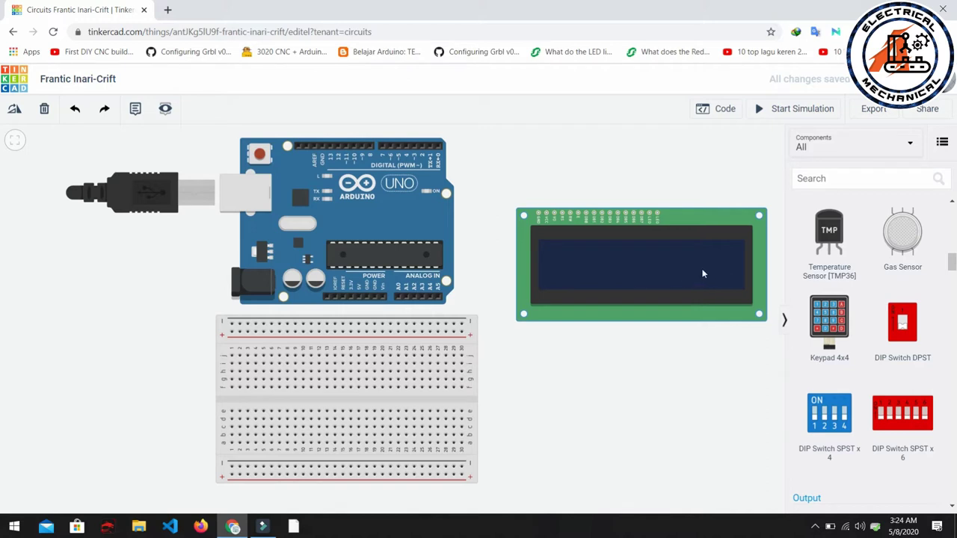
pyautogui.scroll(6, 887, 242)
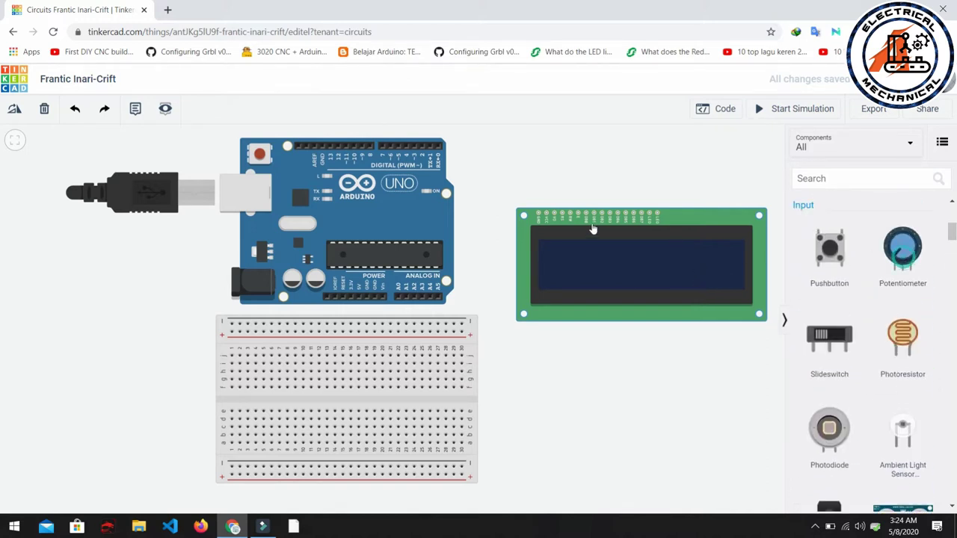
pyautogui.moveTo(902, 246); pyautogui.dragTo(587, 145)
pyautogui.scroll(-2, 501, 373)
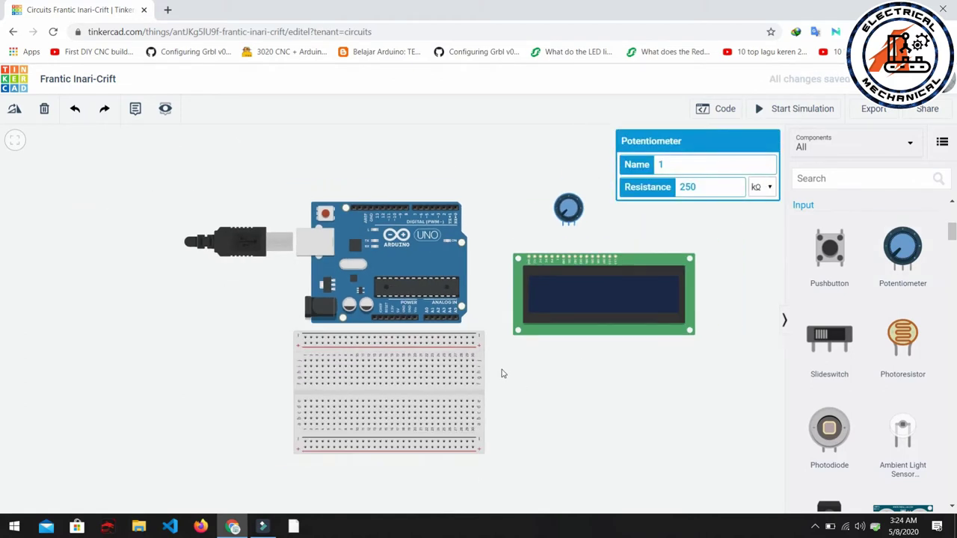
pyautogui.click(688, 463)
# Step: Rearrange the parts with the breadboard between the Arduino Uno and the potentiometer, and the LCD directly below the breadboard
pyautogui.moveTo(390, 256); pyautogui.dragTo(263, 208)
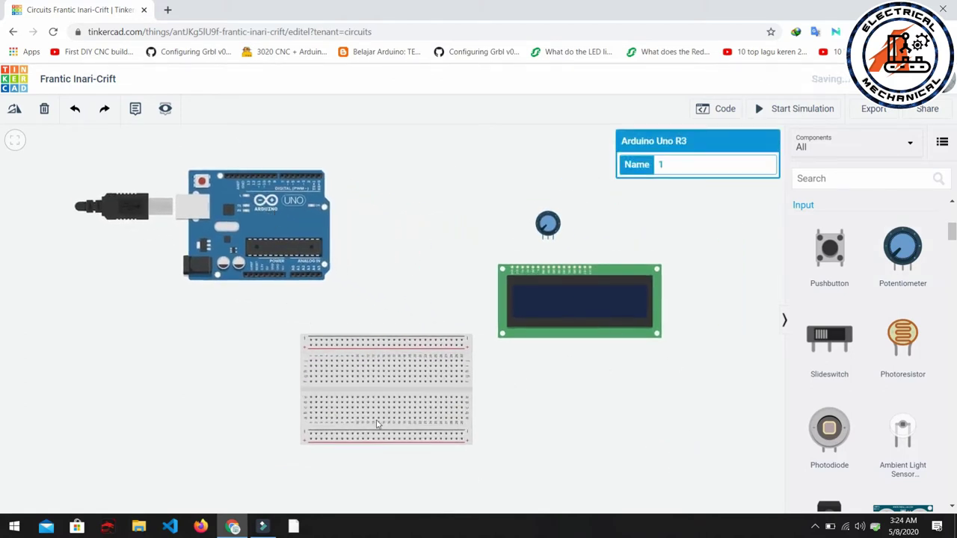
pyautogui.moveTo(378, 422); pyautogui.dragTo(387, 402)
pyautogui.moveTo(605, 308); pyautogui.dragTo(388, 476)
pyautogui.click(431, 357)
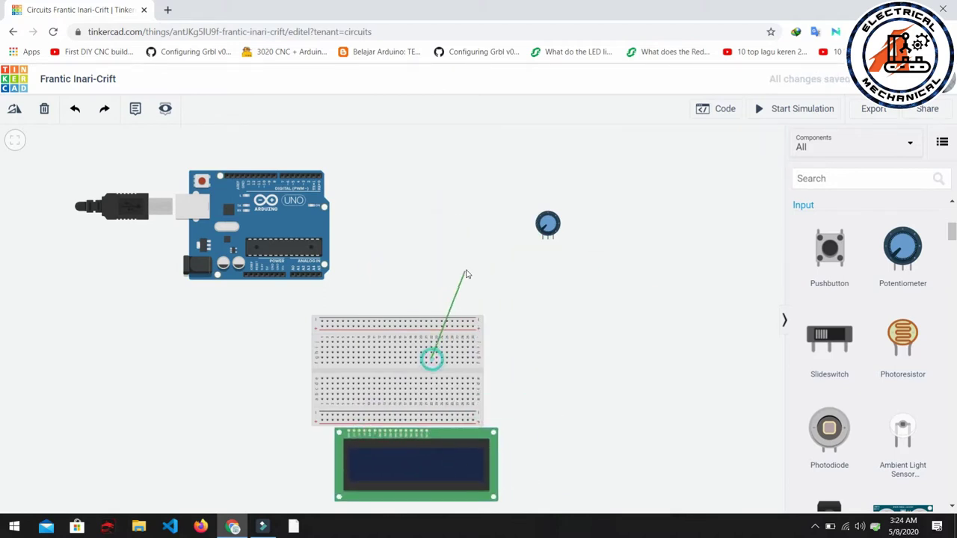
pyautogui.press('Escape')
pyautogui.moveTo(451, 378); pyautogui.dragTo(596, 226)
pyautogui.moveTo(448, 459); pyautogui.dragTo(489, 351)
pyautogui.click(619, 354)
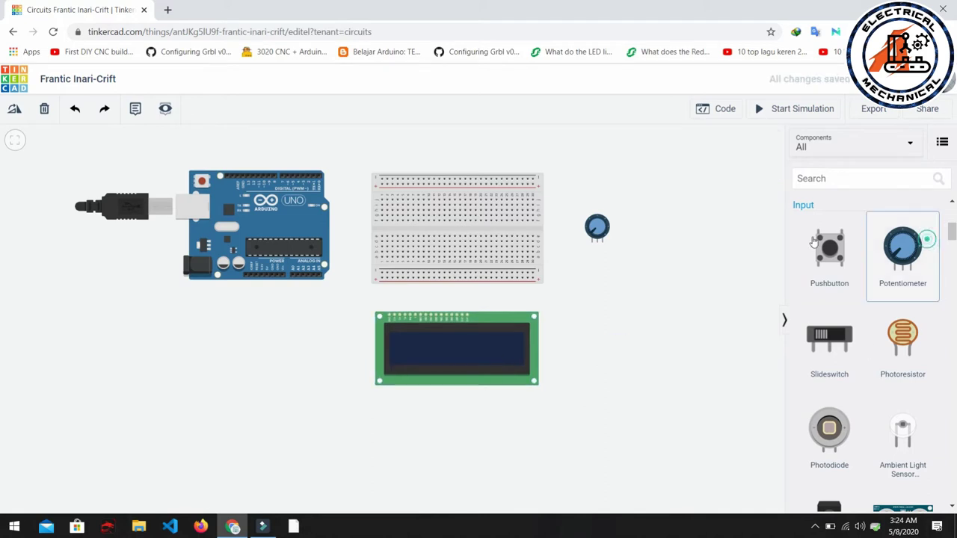
# Step: Place a second Potentiometer above and slightly to the right of the first one
pyautogui.moveTo(908, 243); pyautogui.dragTo(631, 182)
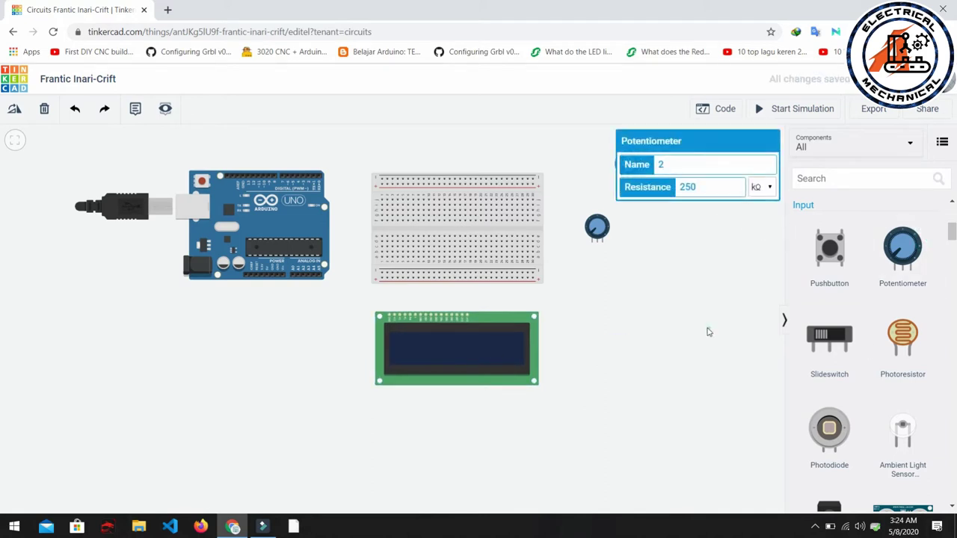
pyautogui.click(707, 331)
pyautogui.scroll(2, 708, 331)
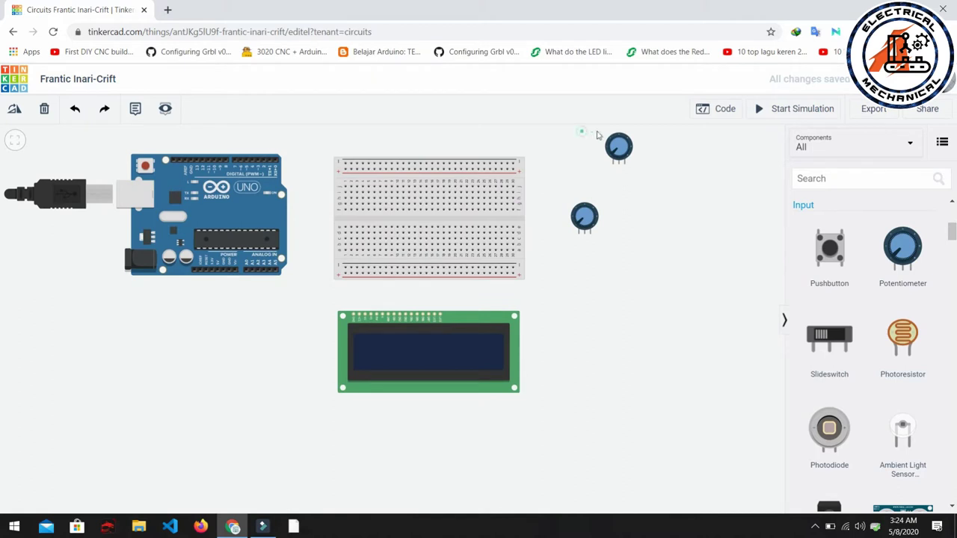
pyautogui.moveTo(596, 135); pyautogui.dragTo(624, 146)
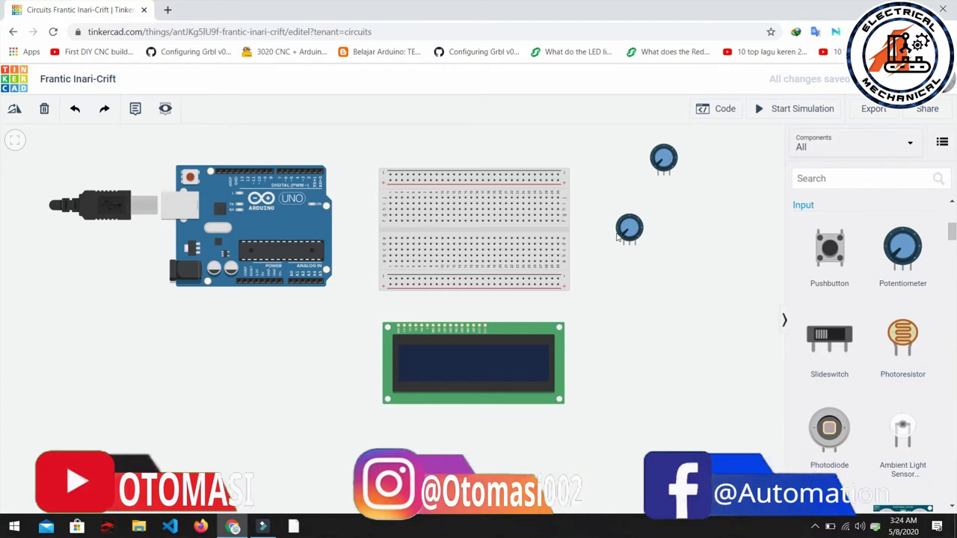
# Step: Seat one potentiometer at the breadboard's right end and the other at its upper-left corner, and shift the LCD to the right
pyautogui.moveTo(624, 235); pyautogui.dragTo(402, 222)
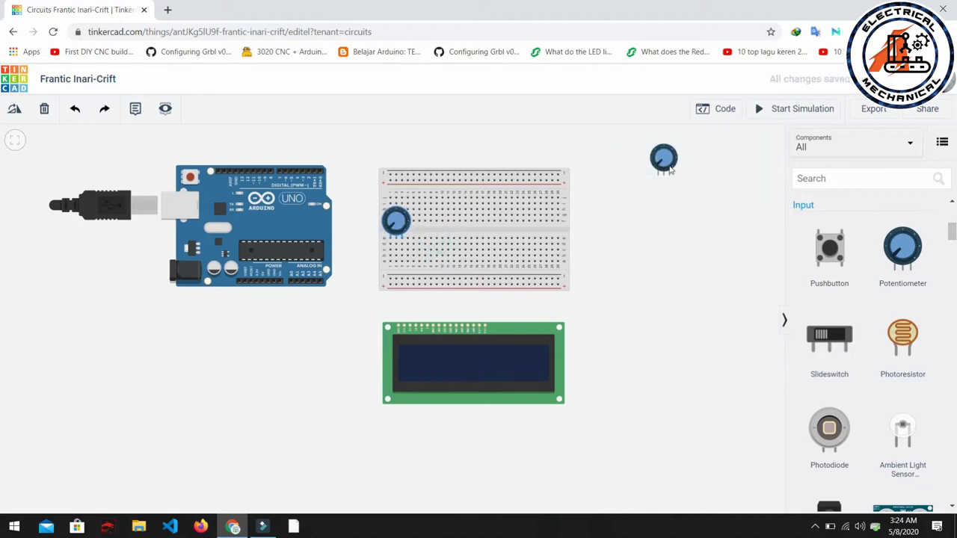
pyautogui.moveTo(395, 226); pyautogui.dragTo(551, 221)
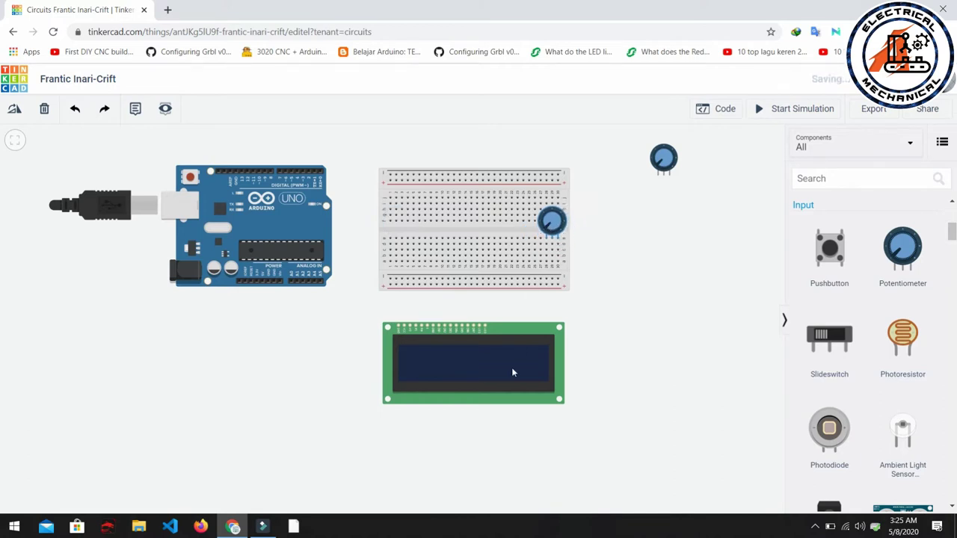
pyautogui.moveTo(511, 367); pyautogui.dragTo(627, 356)
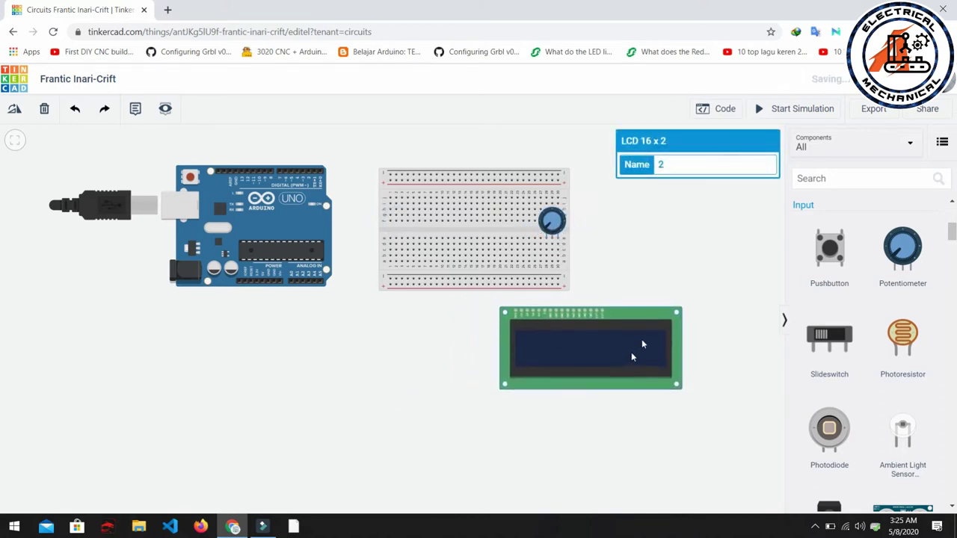
pyautogui.click(643, 279)
pyautogui.hotkey('ctrl', 'v')
pyautogui.moveTo(669, 164); pyautogui.dragTo(398, 187)
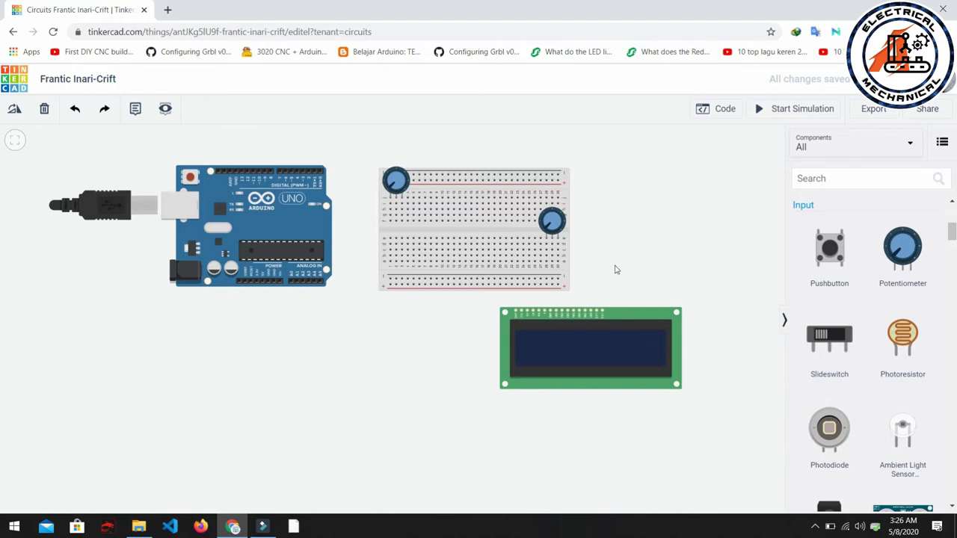
pyautogui.click(546, 243)
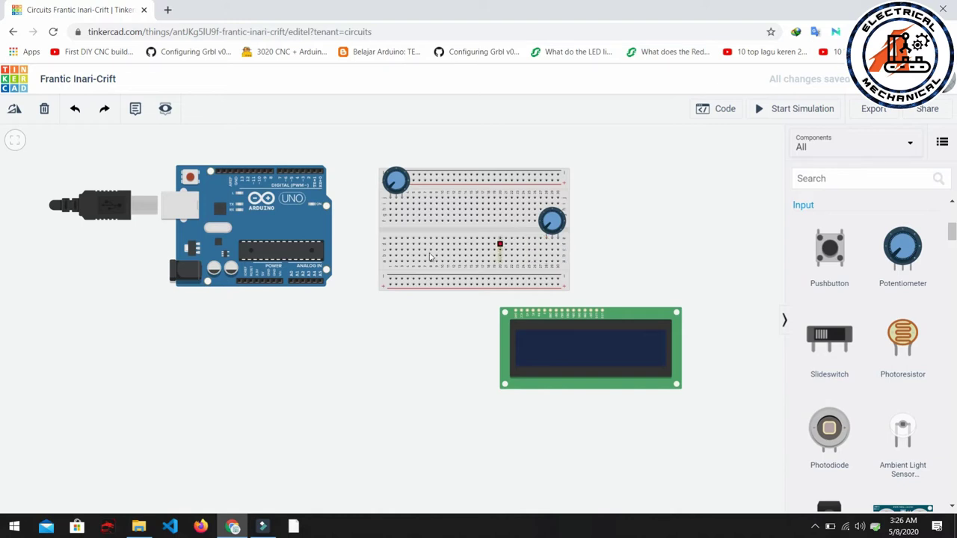
pyautogui.click(267, 284)
pyautogui.click(389, 280)
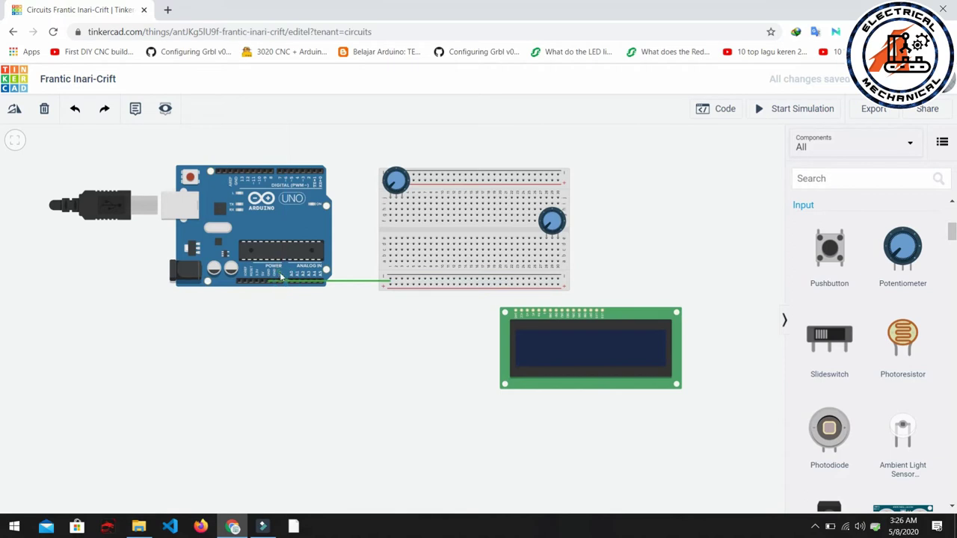
pyautogui.press('Escape')
# Step: Wire an Arduino GND power pin to the breadboard's lower negative rail and straighten the wire's horizontal run
pyautogui.scroll(3, 288, 288)
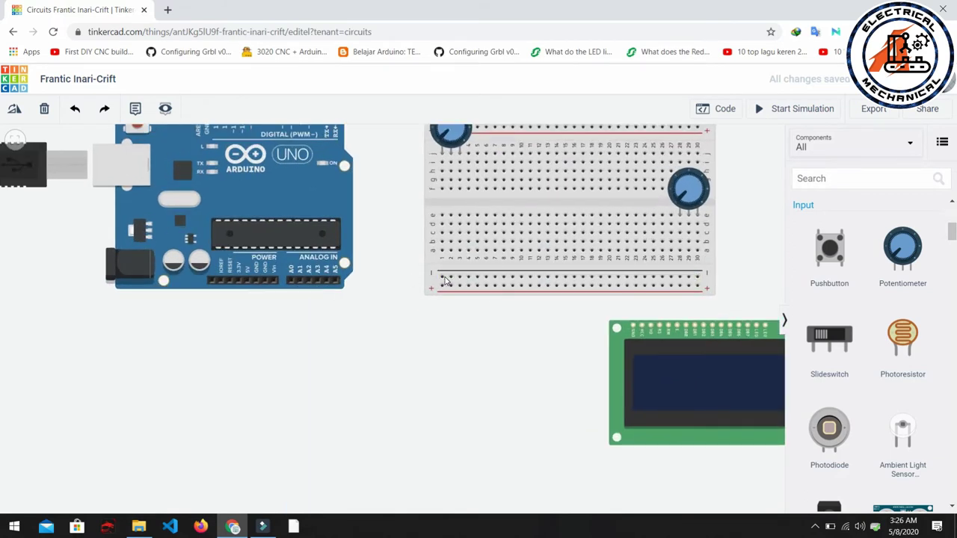
pyautogui.click(256, 277)
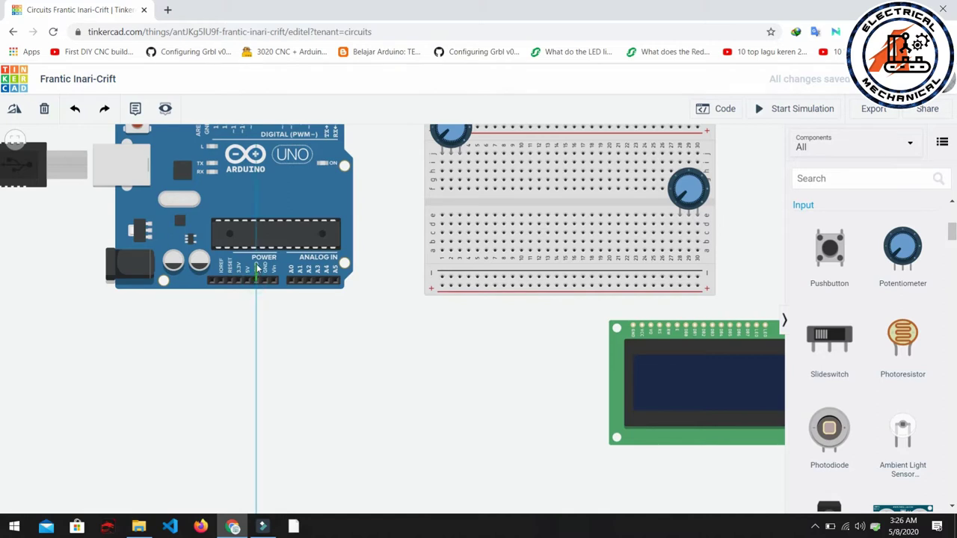
pyautogui.click(442, 277)
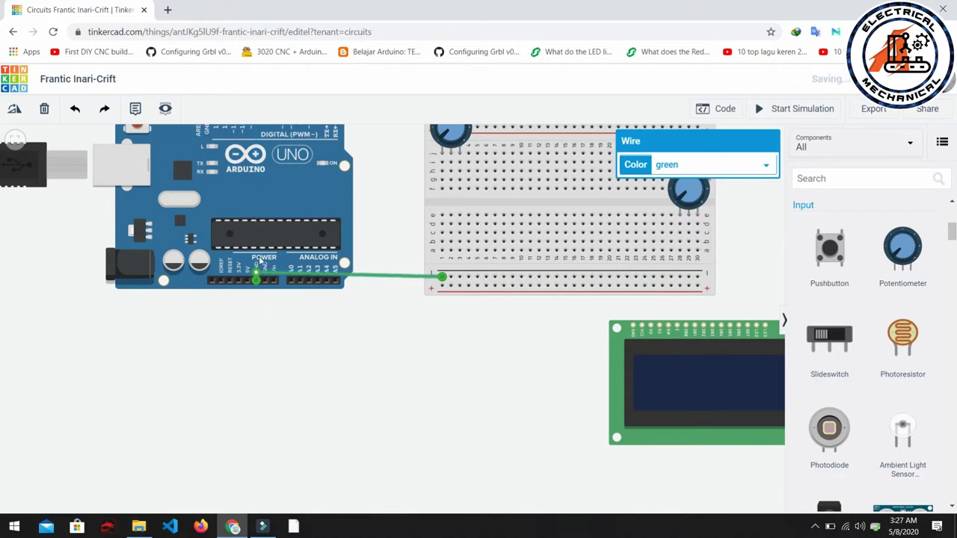
pyautogui.moveTo(261, 240); pyautogui.dragTo(261, 249)
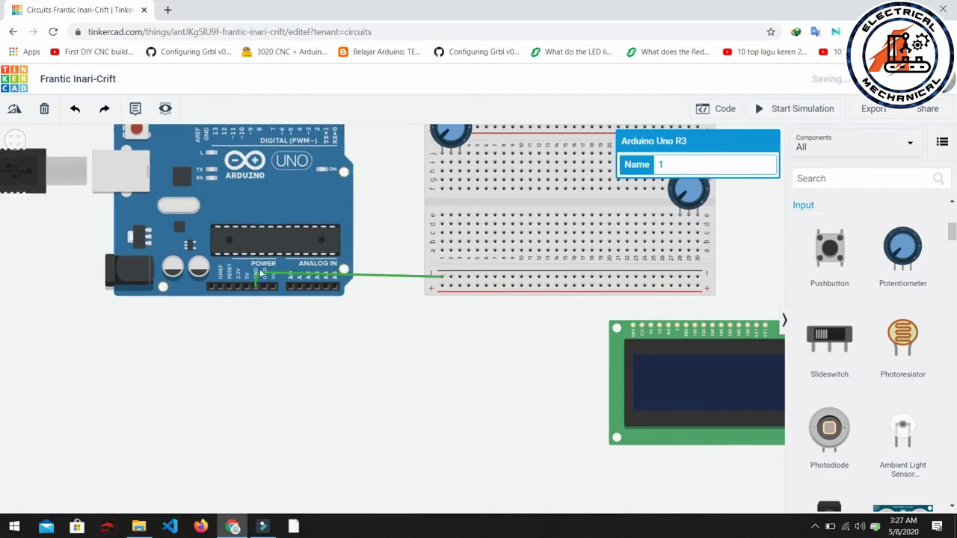
pyautogui.click(257, 277)
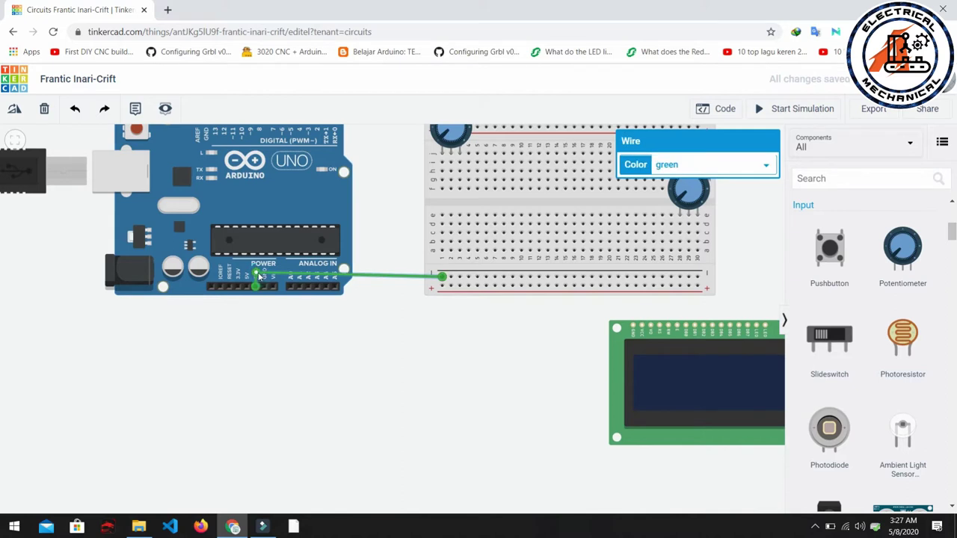
pyautogui.click(295, 334)
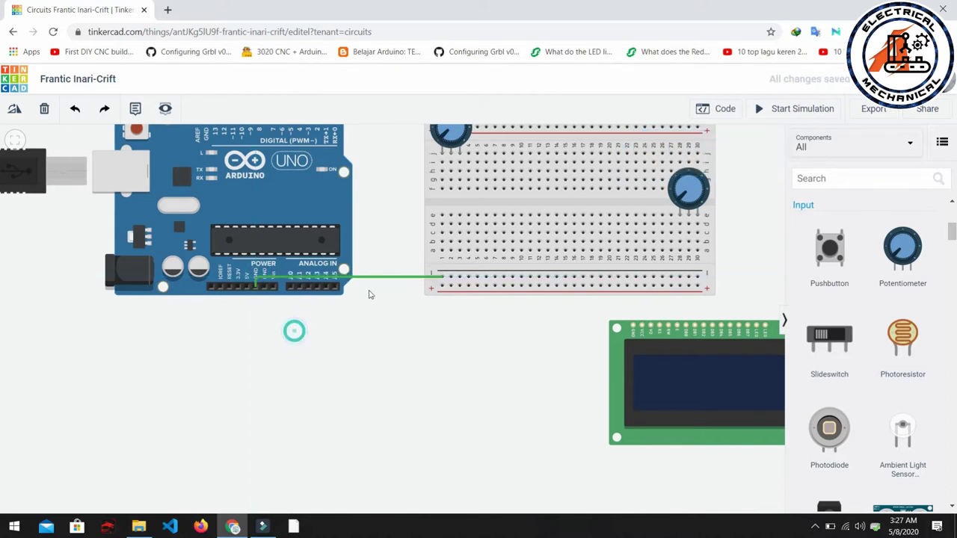
# Step: Change the color of the GND wire to black
pyautogui.click(372, 278)
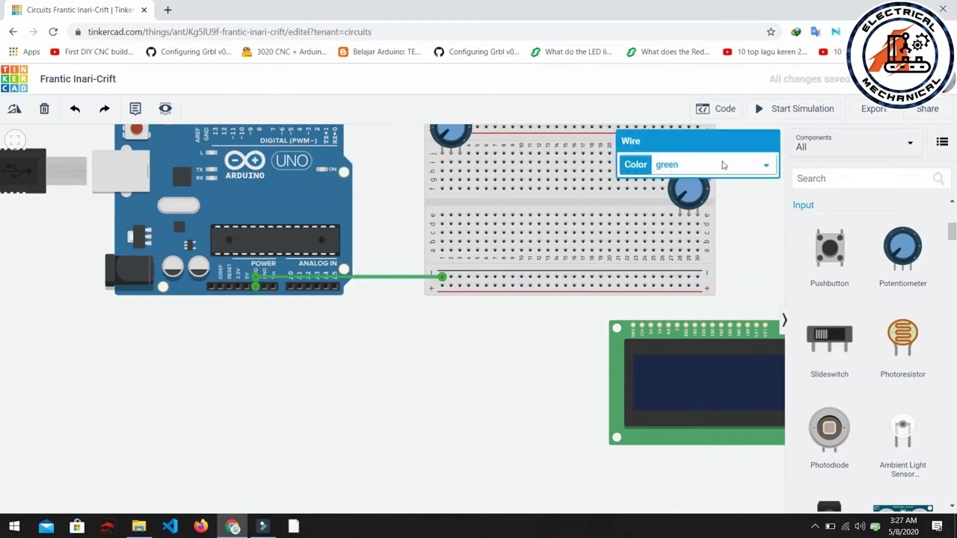
pyautogui.click(723, 165)
pyautogui.click(669, 180)
pyautogui.click(378, 305)
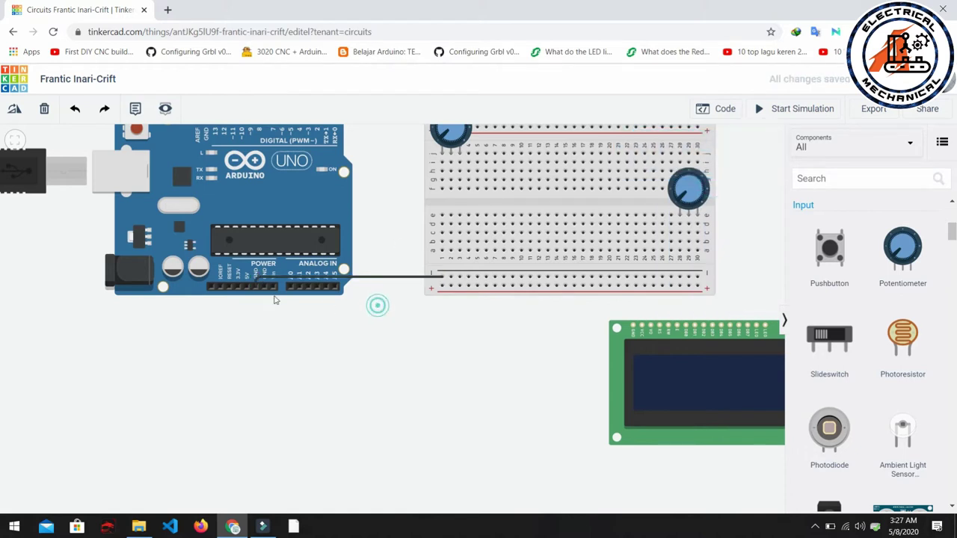
# Step: Wire the Arduino 5V pin to the first hole of the breadboard's lower positive rail, routing the wire beneath the board
pyautogui.click(247, 290)
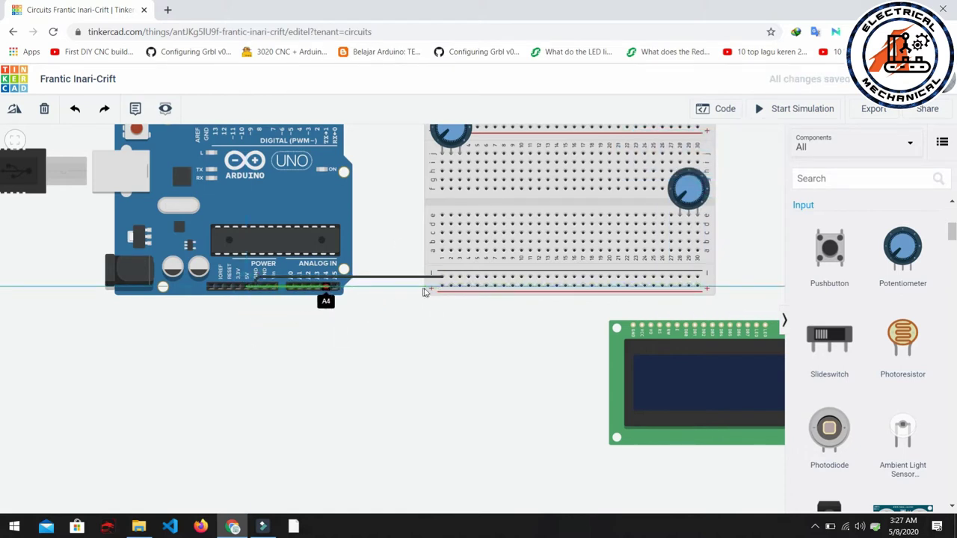
pyautogui.click(248, 302)
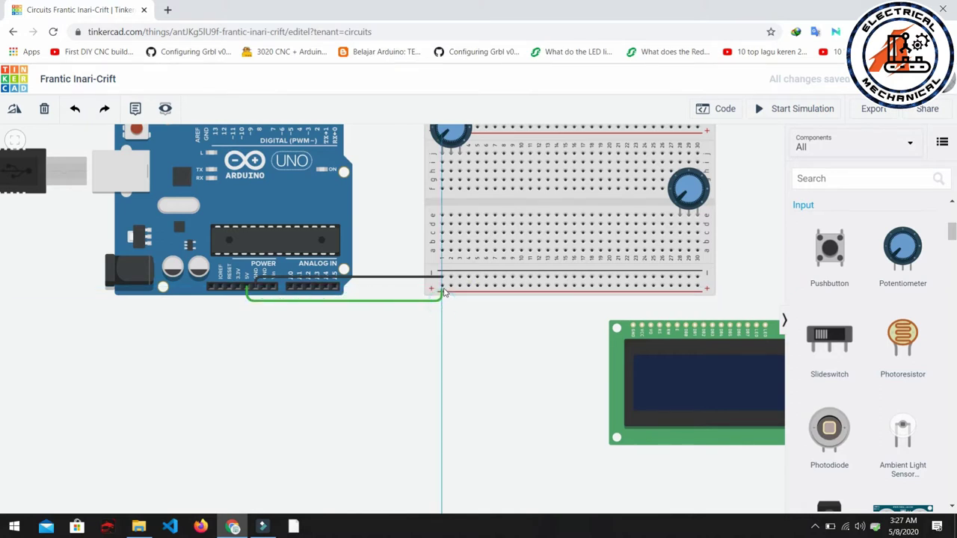
pyautogui.click(442, 287)
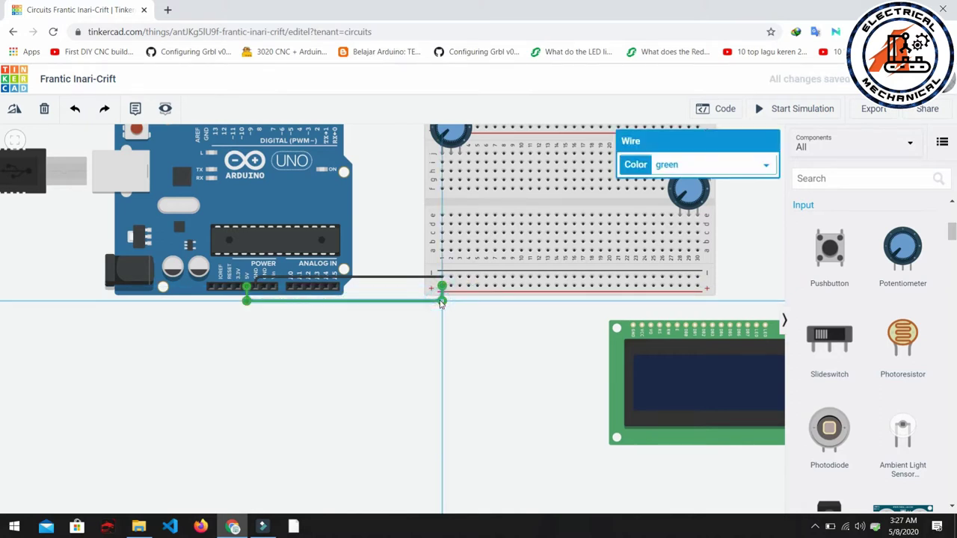
pyautogui.click(404, 323)
# Step: Lower both bends of the 5V wire so its horizontal run sits farther below the Arduino
pyautogui.click(319, 301)
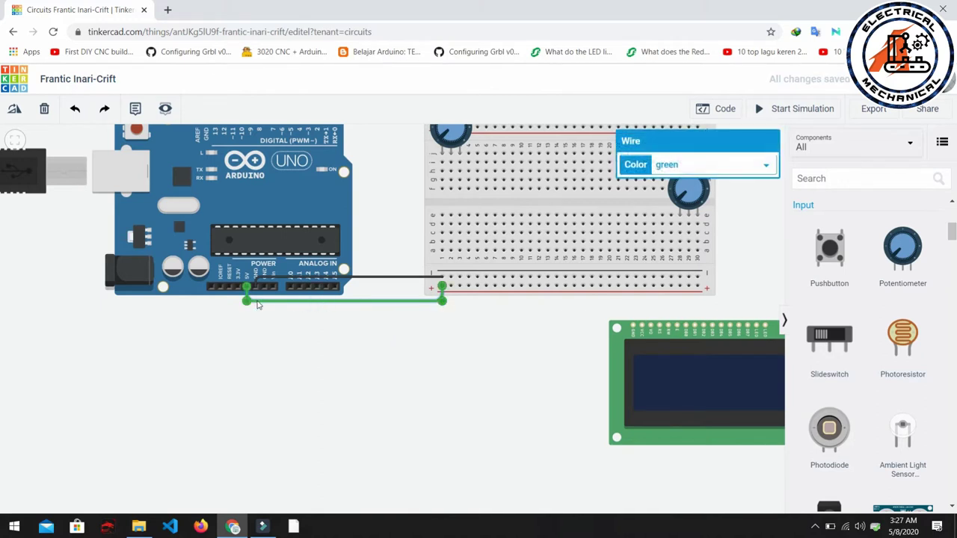
pyautogui.moveTo(247, 303); pyautogui.dragTo(246, 316)
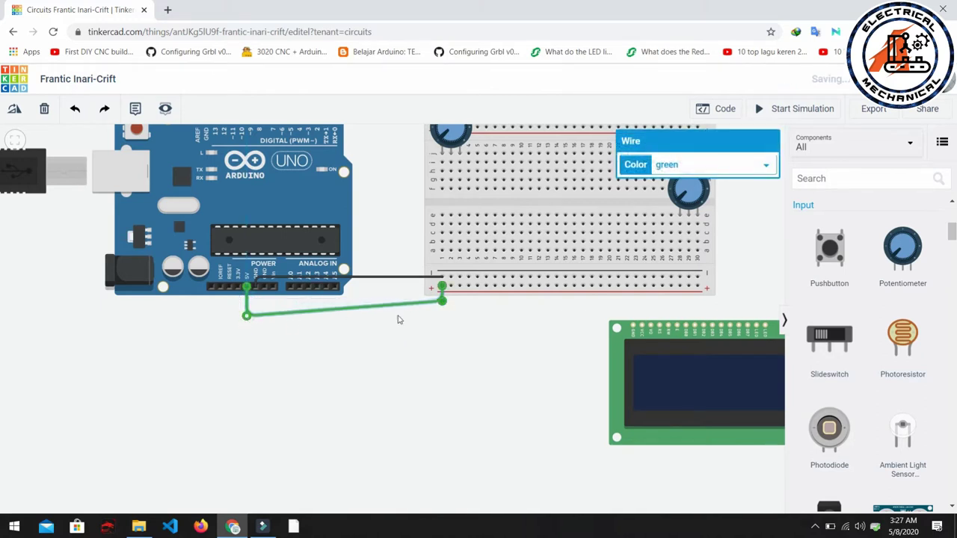
pyautogui.moveTo(443, 303); pyautogui.dragTo(442, 316)
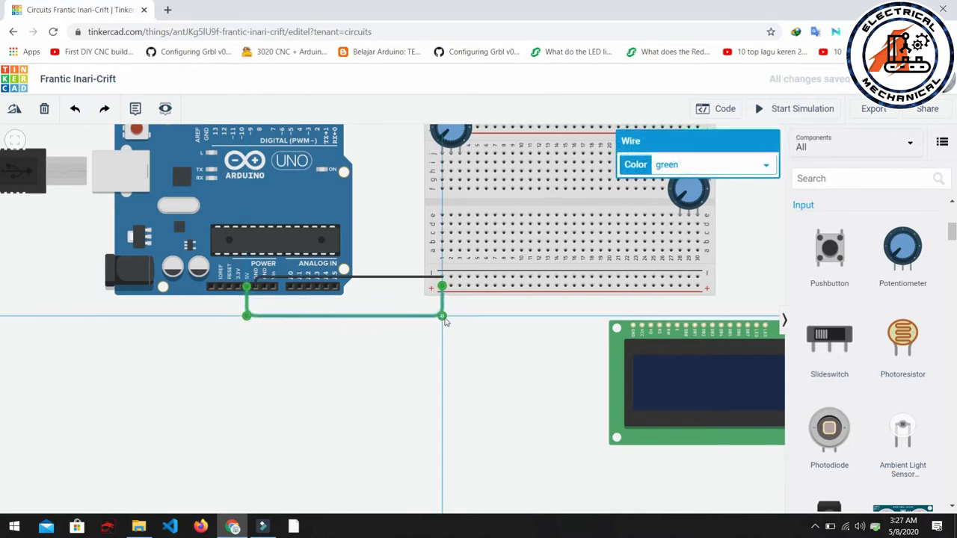
# Step: Reroute the black GND wire beneath the Arduino, with bends below the GND pin and beside the breadboard's negative rail
pyautogui.moveTo(267, 281); pyautogui.dragTo(255, 300)
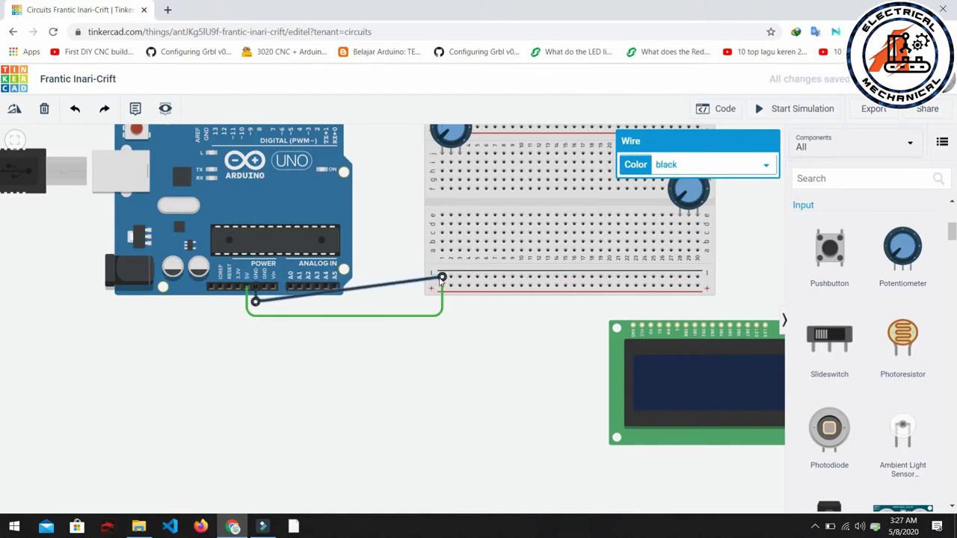
pyautogui.moveTo(420, 282); pyautogui.dragTo(252, 311)
pyautogui.click(440, 331)
# Step: Raise the bends of the green 5V wire to just below the GND wire and straighten its segments
pyautogui.click(385, 315)
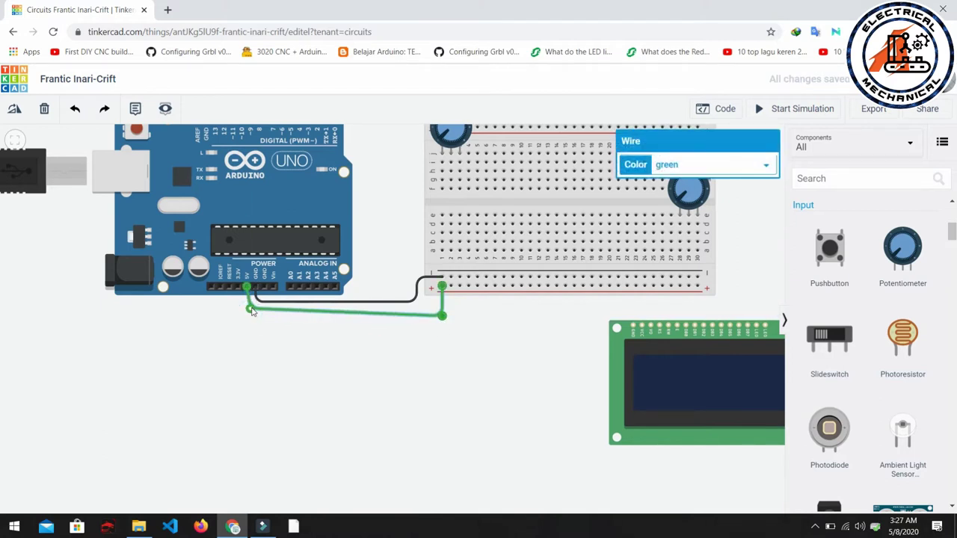
pyautogui.moveTo(441, 315); pyautogui.dragTo(442, 314)
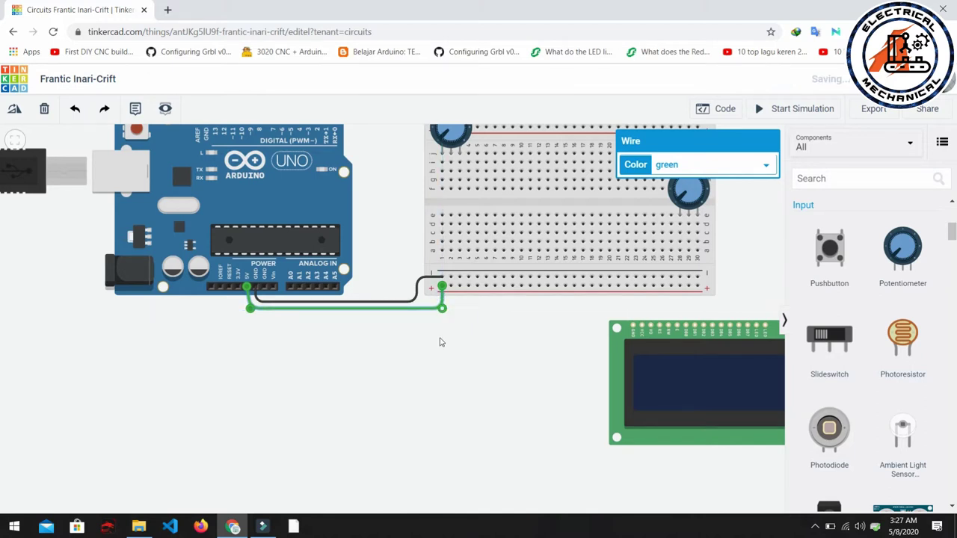
pyautogui.click(440, 338)
pyautogui.click(260, 308)
pyautogui.moveTo(250, 311); pyautogui.dragTo(246, 305)
pyautogui.click(274, 334)
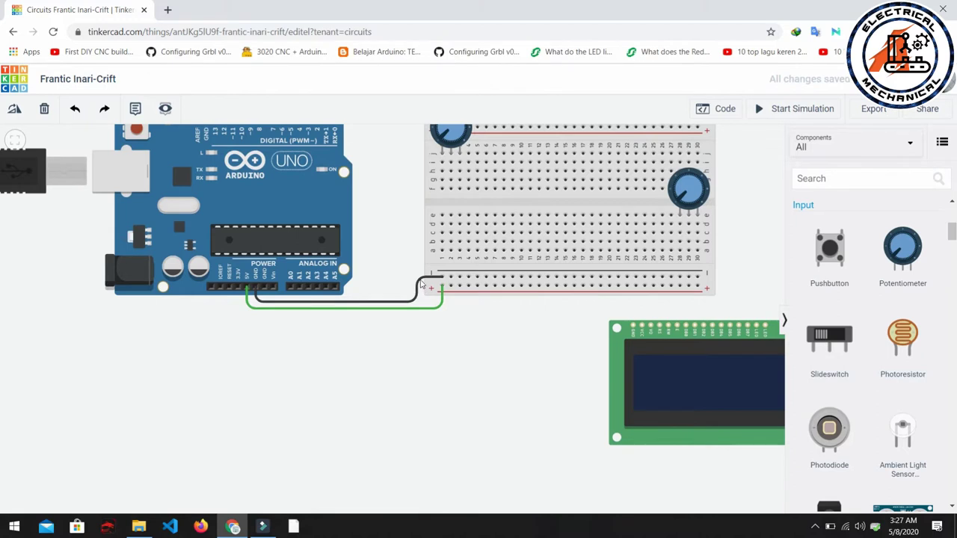
# Step: Align the upper bend of the black GND wire above its lower bend so the segment beside the breadboard is vertical
pyautogui.click(420, 281)
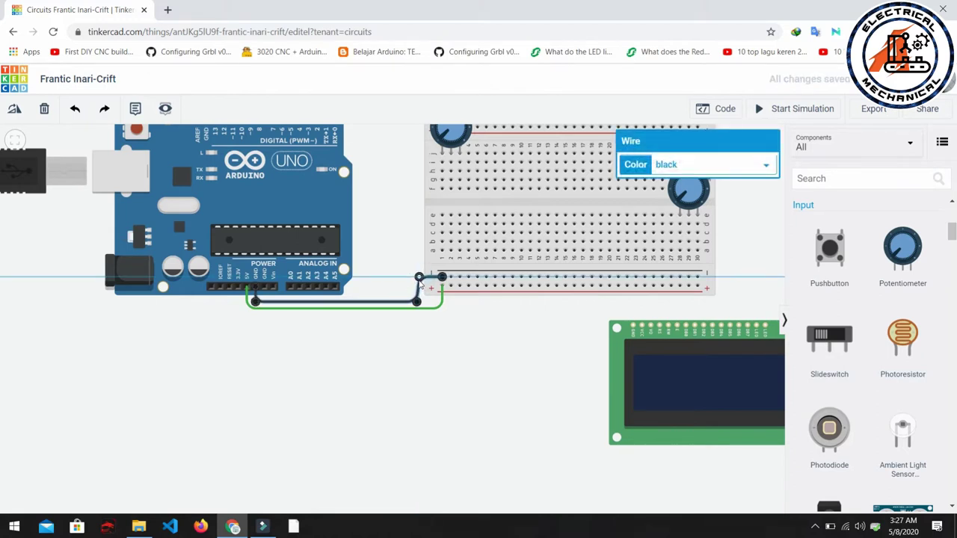
pyautogui.moveTo(421, 282); pyautogui.dragTo(420, 281)
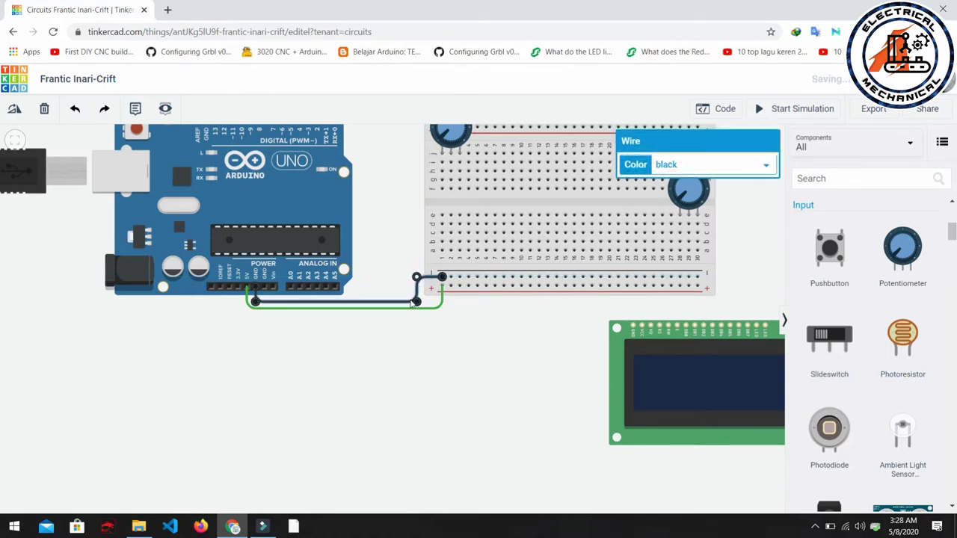
pyautogui.click(482, 315)
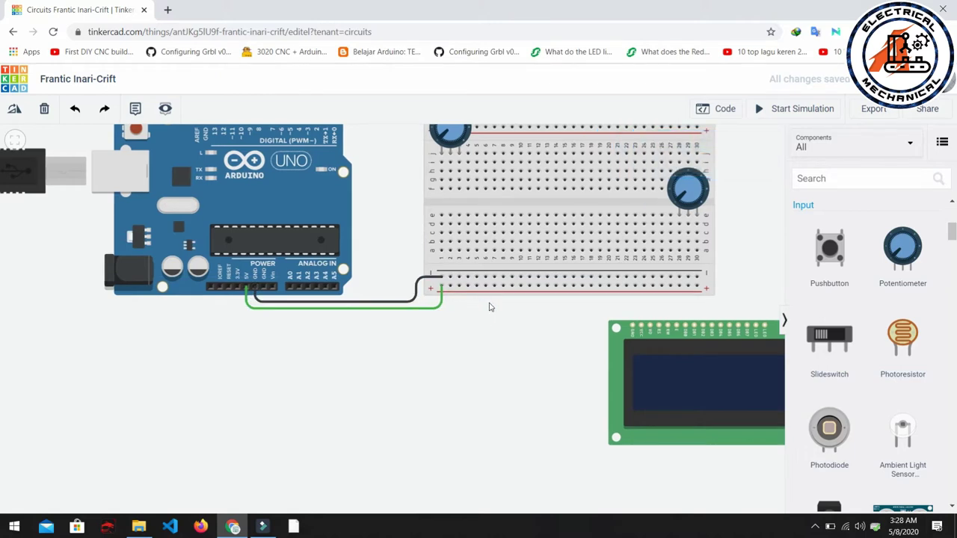
# Step: Change the color of the 5V wire to red
pyautogui.scroll(-1, 590, 306)
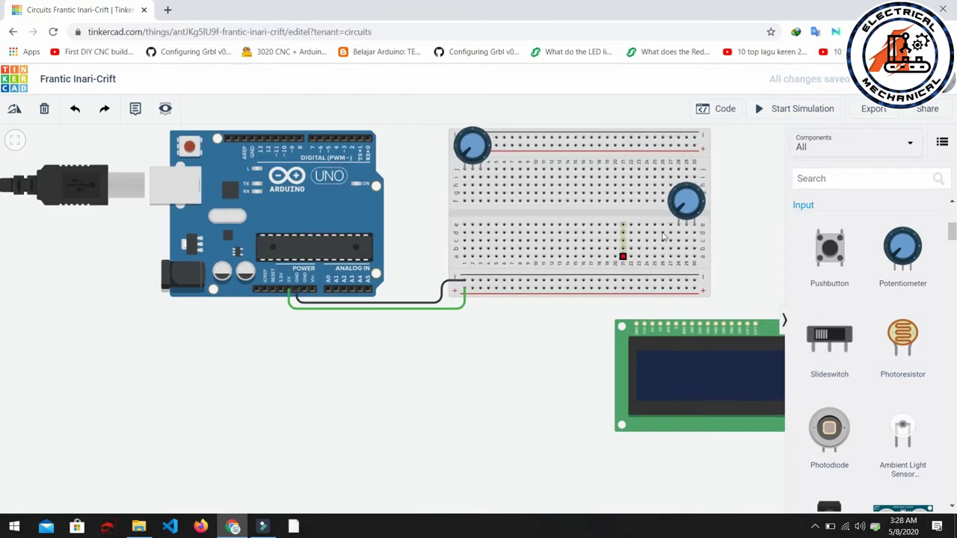
pyautogui.click(457, 307)
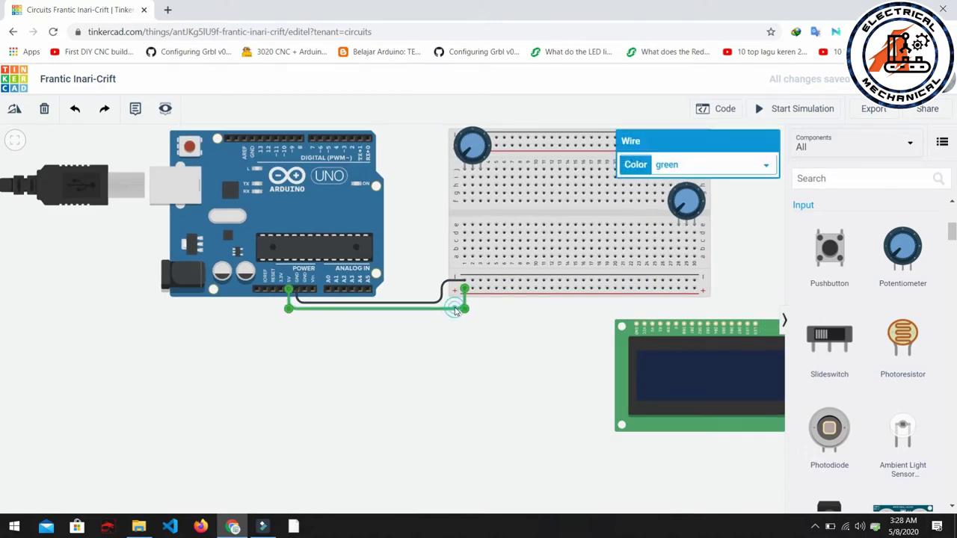
pyautogui.click(715, 174)
pyautogui.click(676, 190)
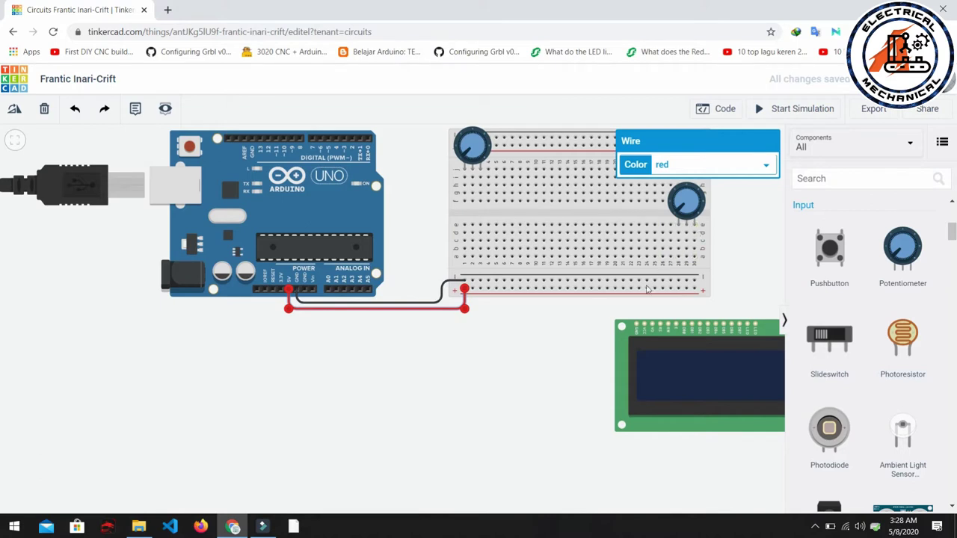
pyautogui.click(553, 447)
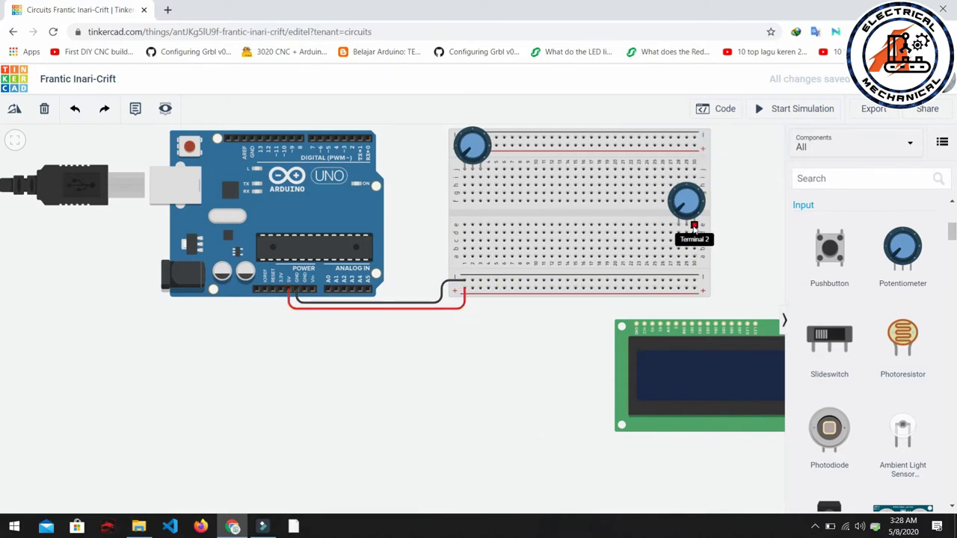
# Step: Wire breadboard hole a30, below Terminal 2 of the right potentiometer, to the lower negative rail
pyautogui.click(694, 226)
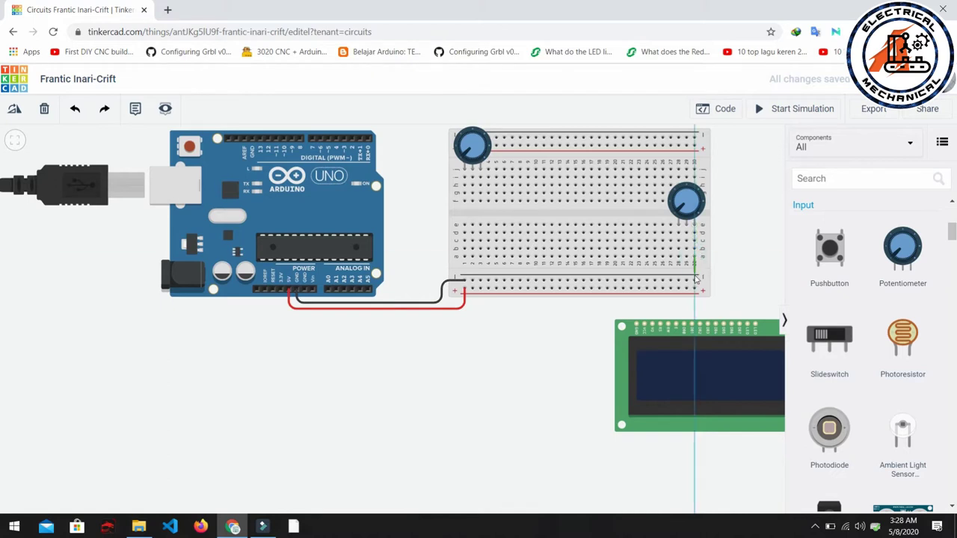
pyautogui.click(695, 279)
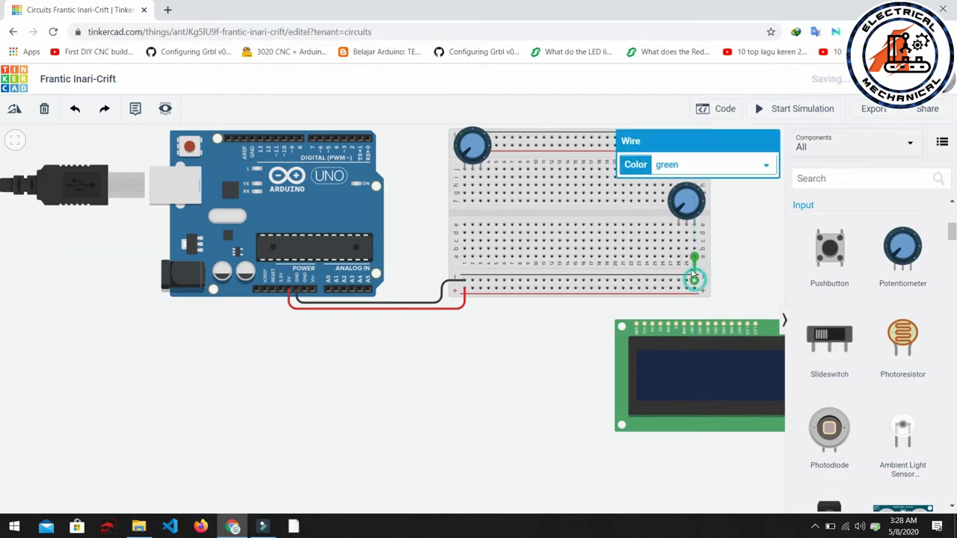
# Step: Wire the right potentiometer's column 28 terminal directly to the lower positive rail and color the wire red
pyautogui.click(678, 227)
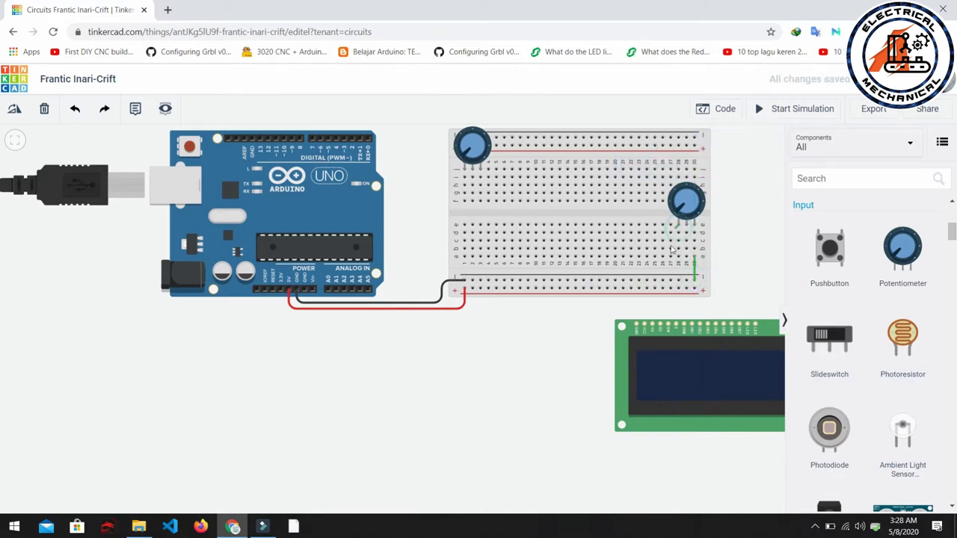
pyautogui.click(679, 289)
pyautogui.click(705, 169)
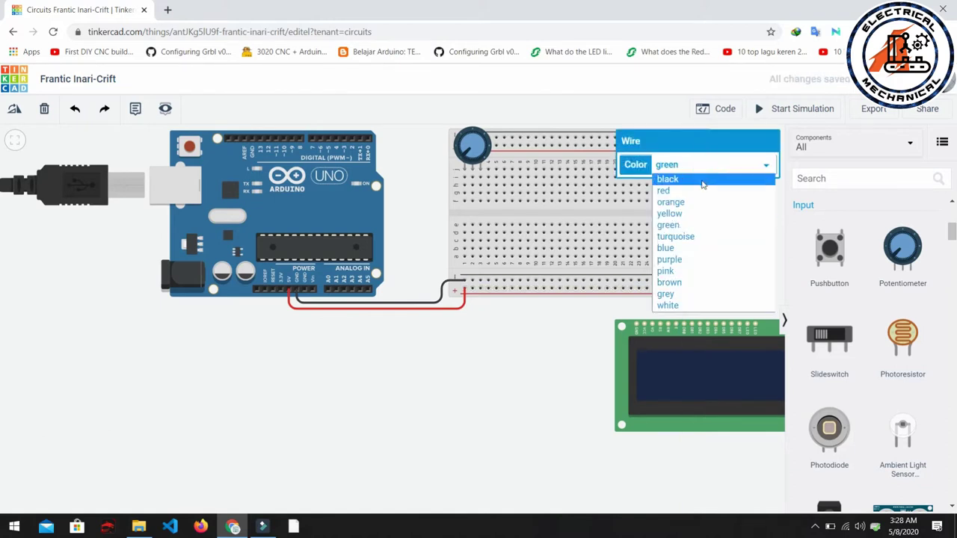
pyautogui.click(702, 192)
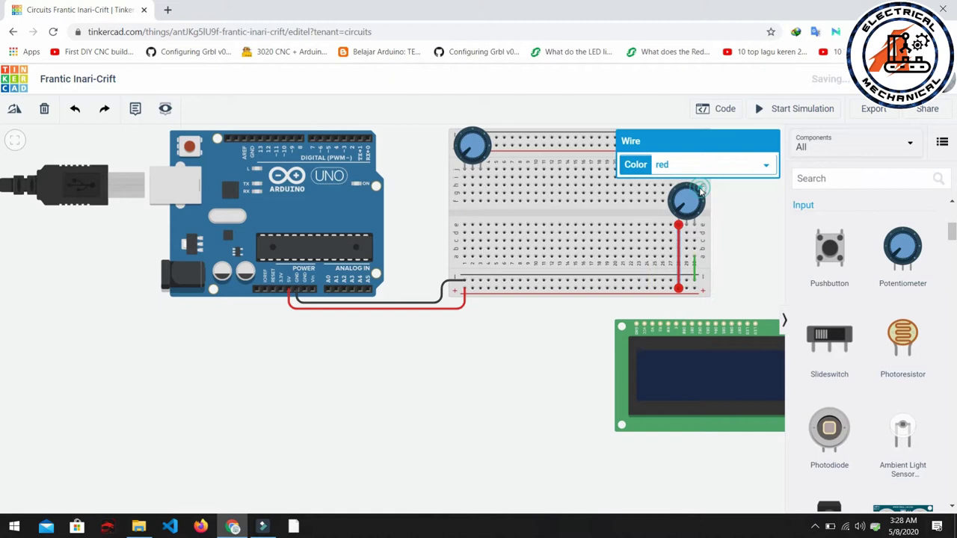
pyautogui.click(694, 257)
pyautogui.click(694, 280)
# Step: Replace the long red potentiometer wire with a red one from hole a28 to the lower positive rail
pyautogui.click(679, 245)
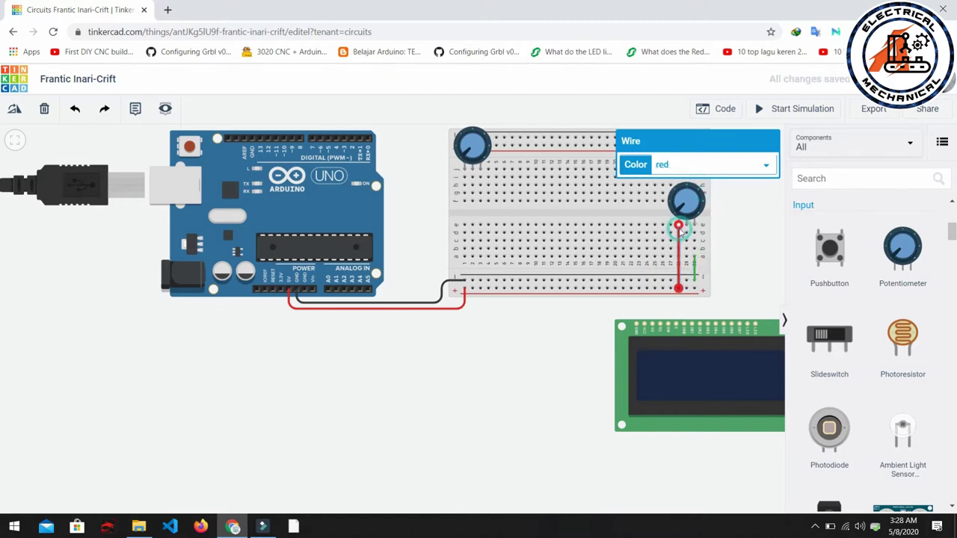
pyautogui.press('Delete')
pyautogui.click(678, 258)
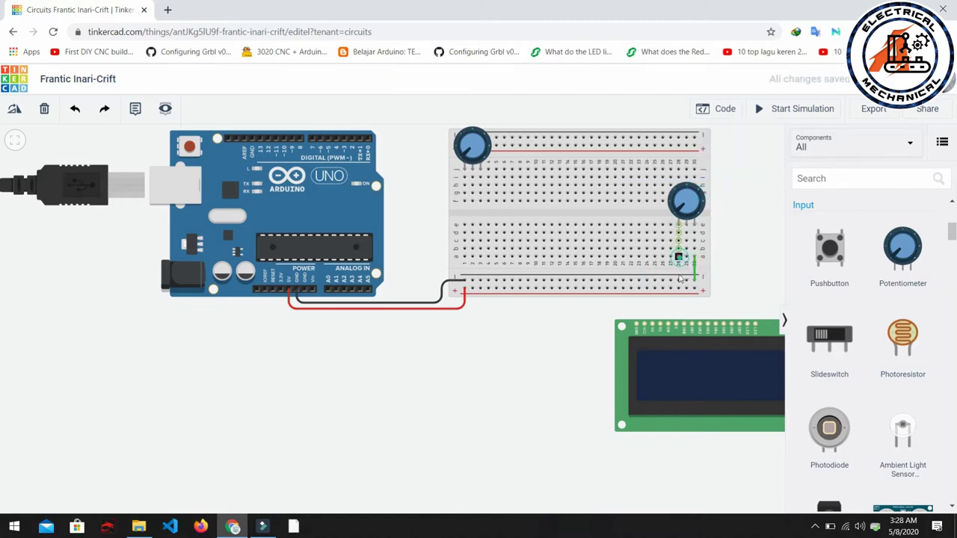
pyautogui.click(678, 287)
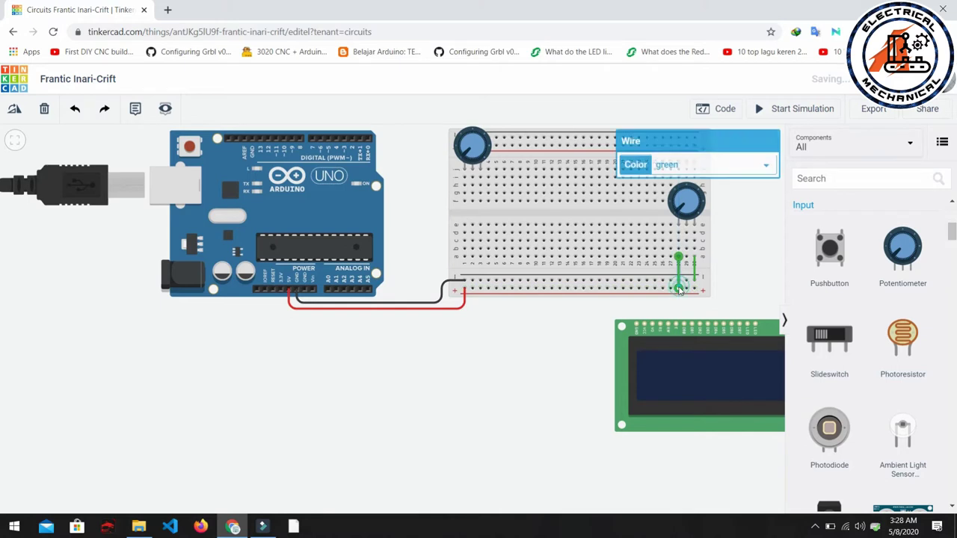
pyautogui.click(709, 165)
pyautogui.click(707, 189)
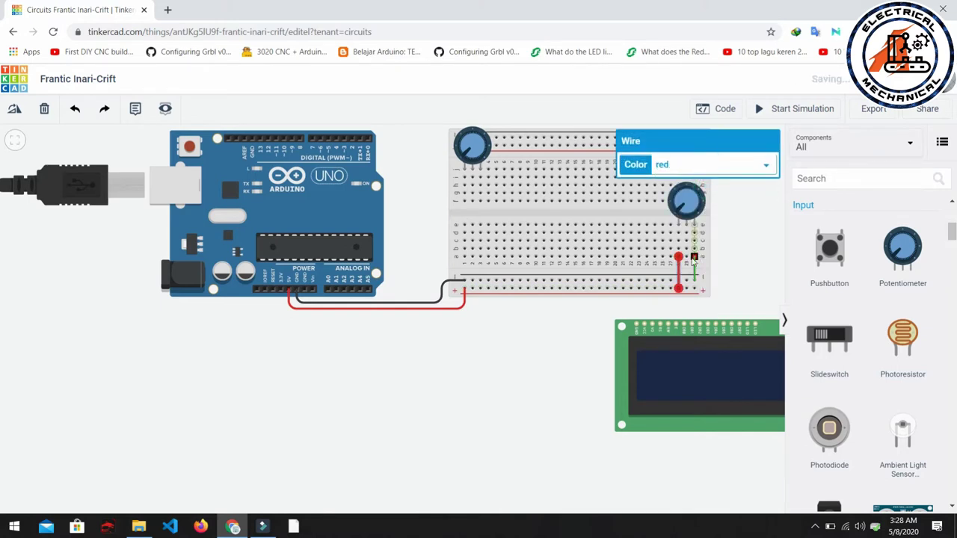
# Step: Change the color of the short wire from hole a30 to the negative rail to black
pyautogui.click(694, 260)
pyautogui.click(705, 164)
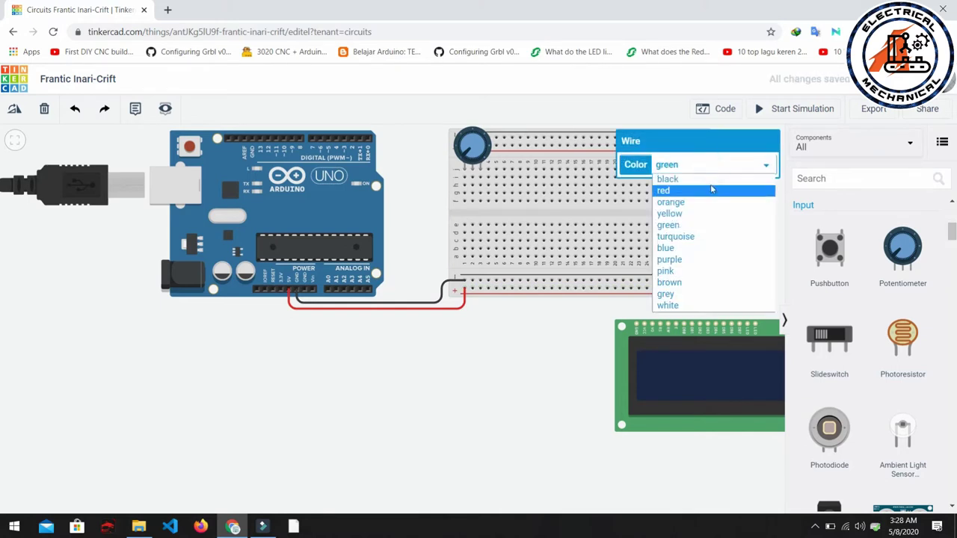
pyautogui.click(711, 179)
pyautogui.click(722, 255)
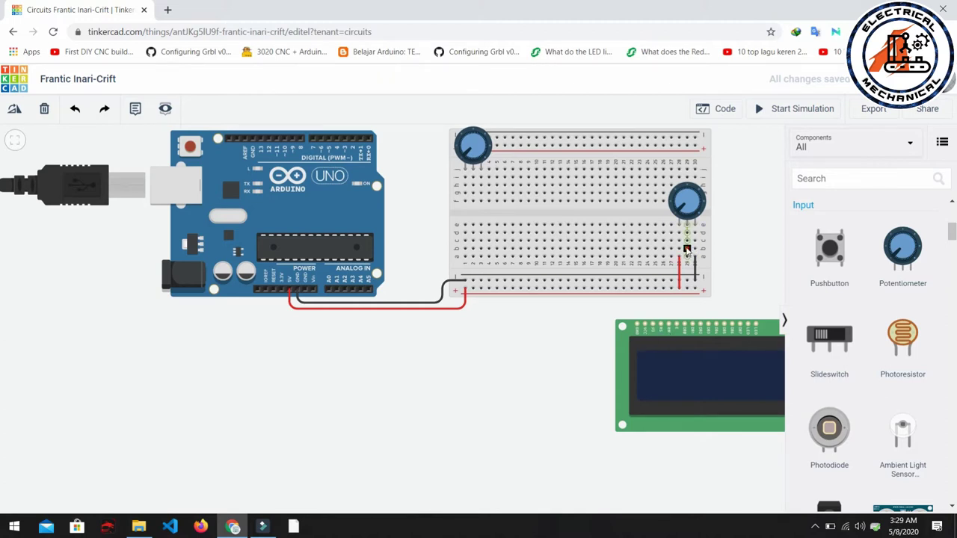
# Step: Wire hole b29 under the right potentiometer to the LCD's Contrast pin, routing it around the breadboard's lower right corner
pyautogui.click(686, 249)
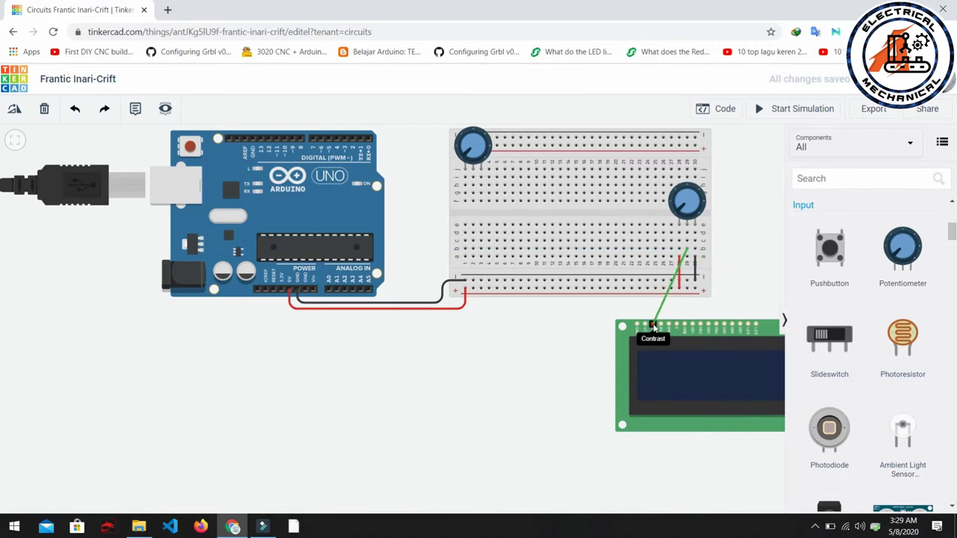
pyautogui.click(653, 326)
pyautogui.click(667, 298)
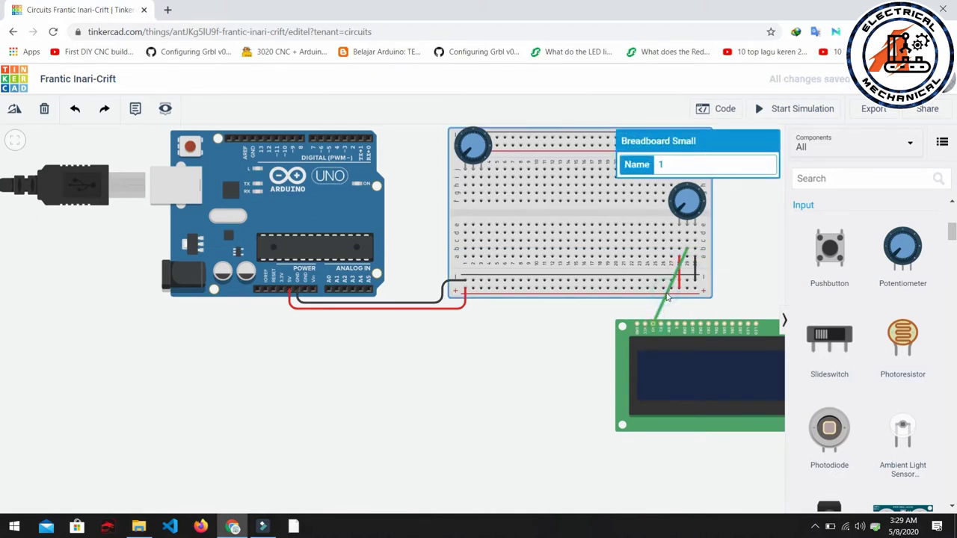
pyautogui.click(662, 313)
pyautogui.moveTo(662, 312); pyautogui.dragTo(655, 298)
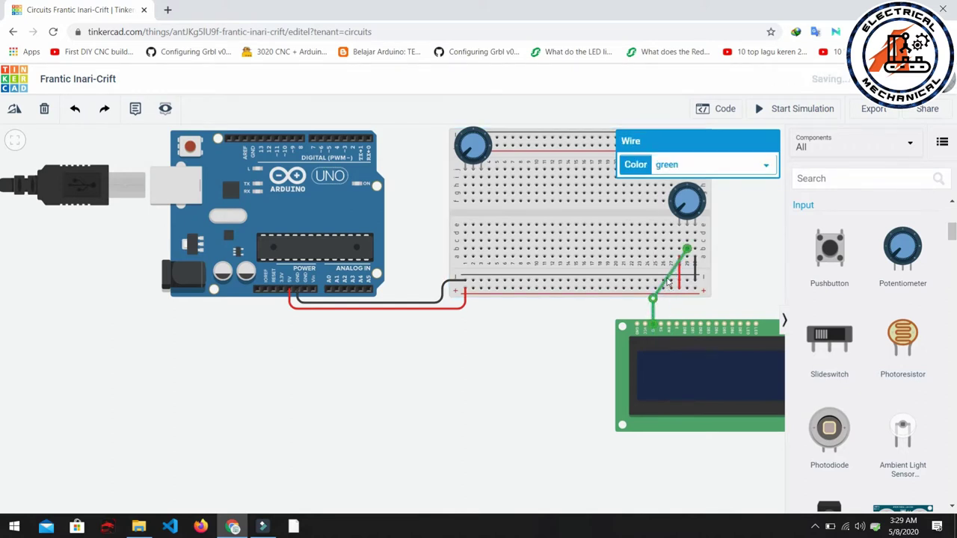
pyautogui.moveTo(677, 263); pyautogui.dragTo(716, 300)
pyautogui.click(721, 273)
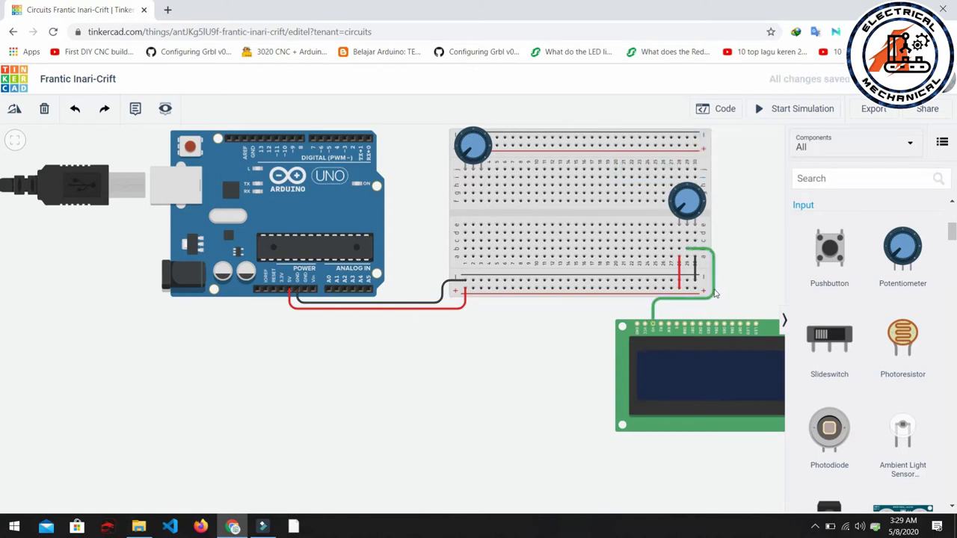
# Step: Move the vertical run of the Contrast wire inward so it sits close beside the black wire in column 30
pyautogui.click(716, 283)
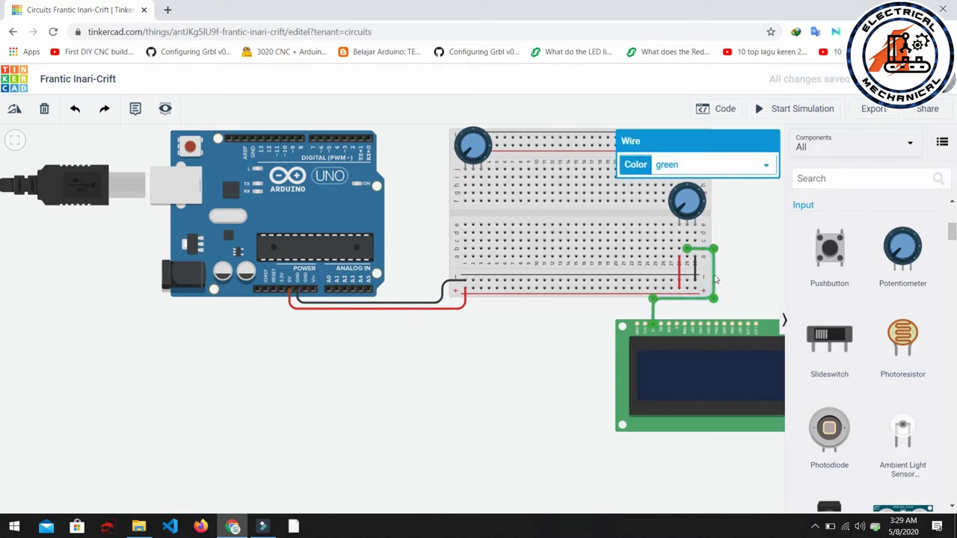
pyautogui.moveTo(713, 250); pyautogui.dragTo(702, 248)
pyautogui.moveTo(714, 299); pyautogui.dragTo(699, 299)
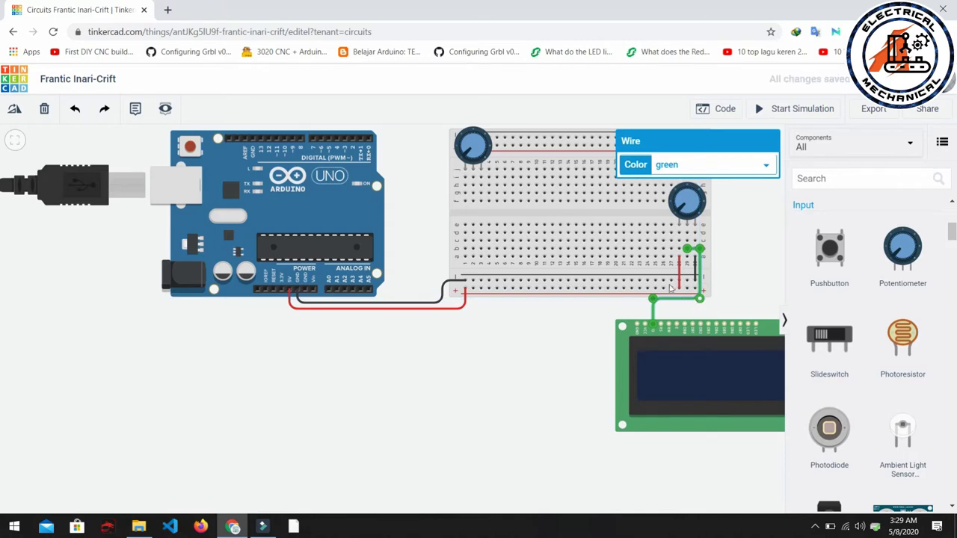
# Step: Change the color of the Contrast wire to white
pyautogui.click(717, 166)
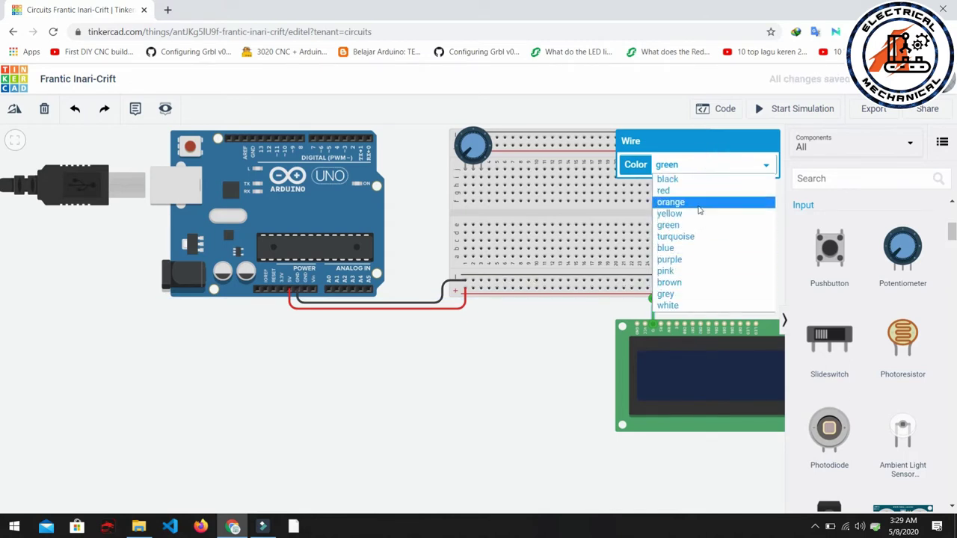
pyautogui.click(695, 305)
pyautogui.click(604, 309)
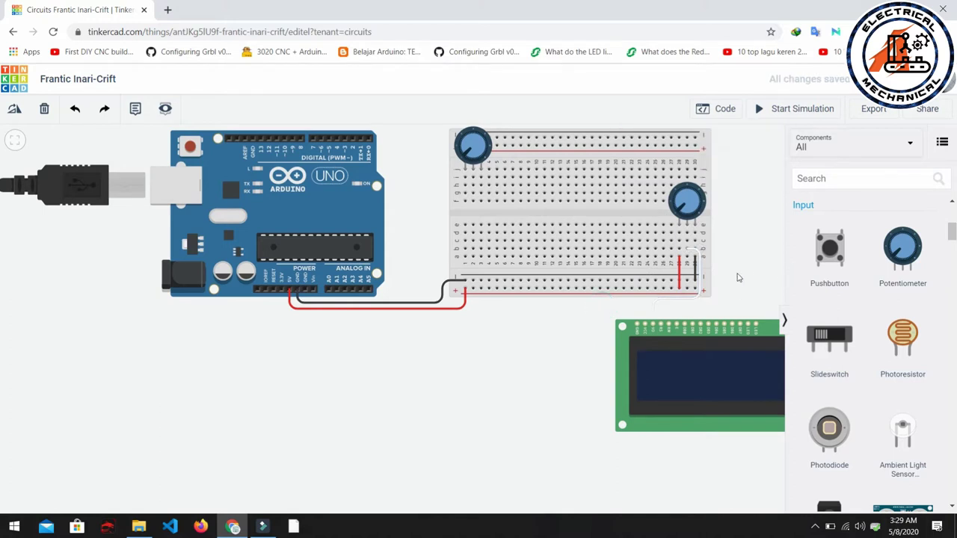
# Step: Wire the LCD's GND pin to the breadboard's lower negative rail near column 22
pyautogui.moveTo(737, 278); pyautogui.dragTo(643, 276)
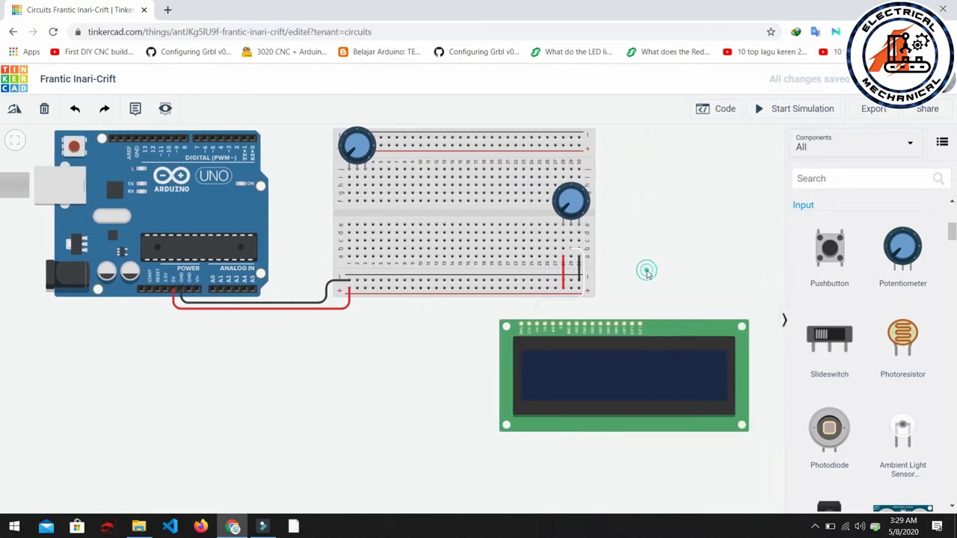
pyautogui.click(521, 324)
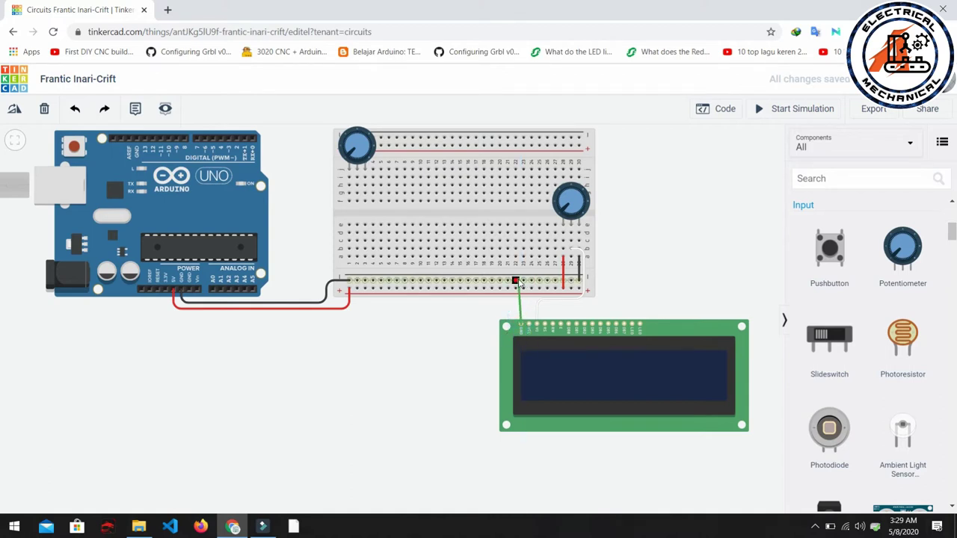
pyautogui.click(518, 285)
# Step: Move the LCD slightly up and left, and align the white wire's bend directly above the Contrast pin
pyautogui.click(648, 354)
pyautogui.moveTo(648, 355); pyautogui.dragTo(645, 346)
pyautogui.click(617, 304)
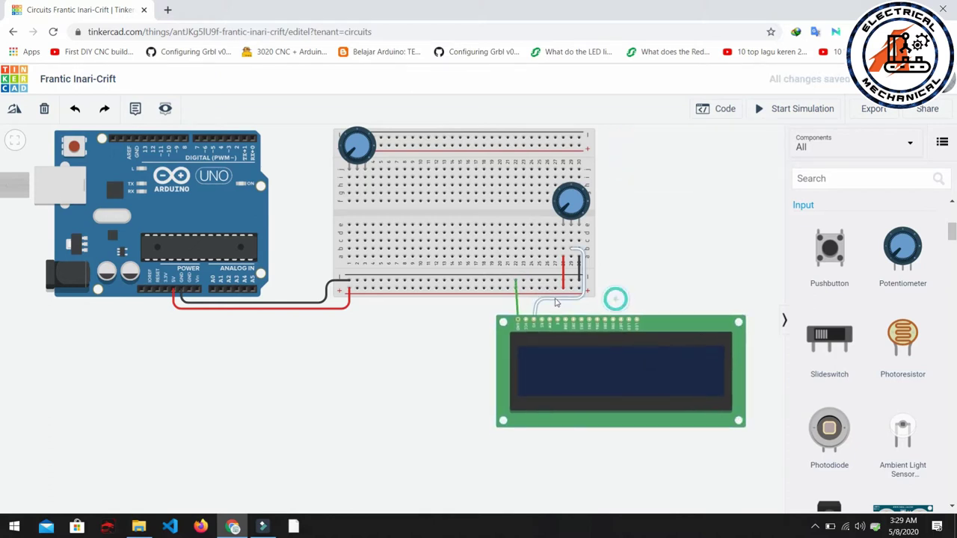
pyautogui.click(553, 302)
pyautogui.moveTo(545, 303); pyautogui.dragTo(535, 301)
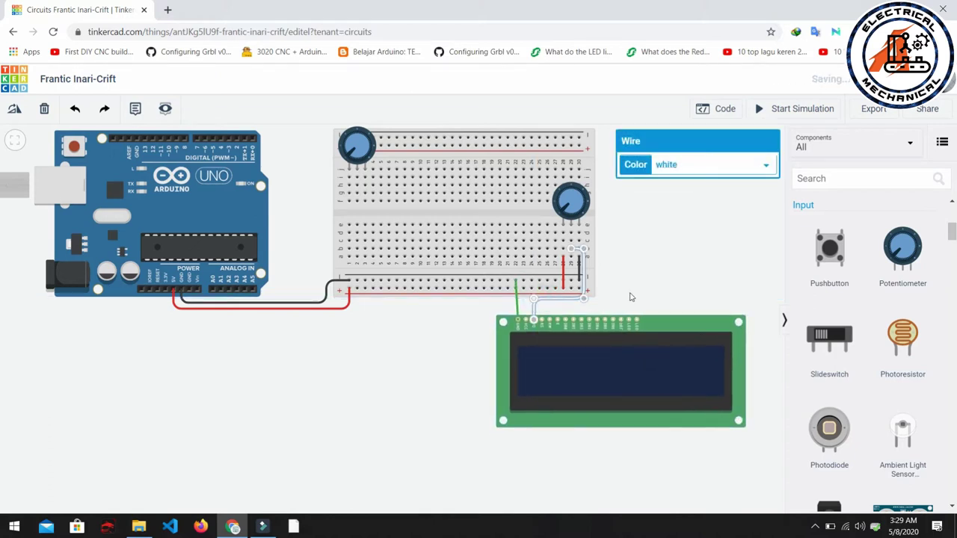
# Step: Nudge the LCD farther up and left until its green GND wire runs vertically to the negative rail
pyautogui.click(669, 357)
pyautogui.moveTo(669, 357); pyautogui.dragTo(667, 355)
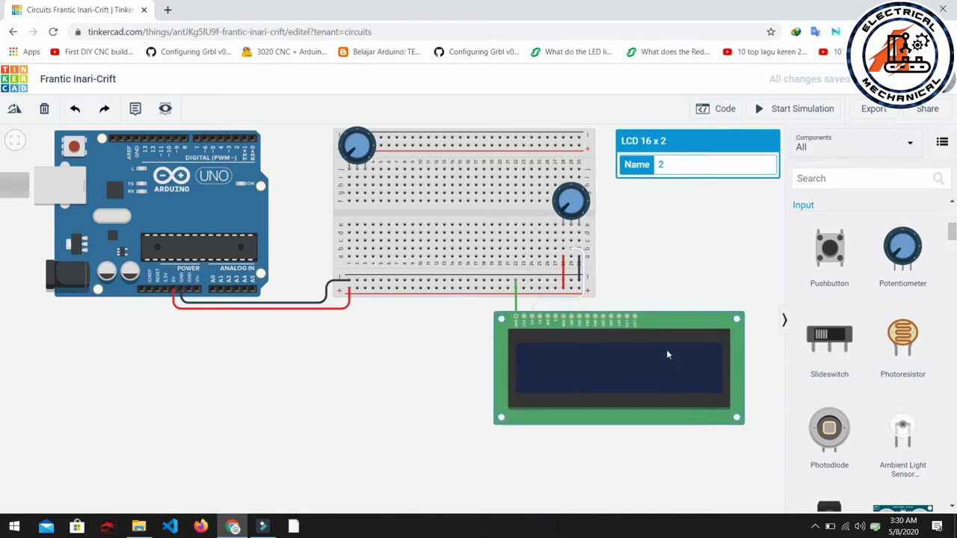
# Step: Change the color of the LCD's GND wire to black
pyautogui.click(670, 291)
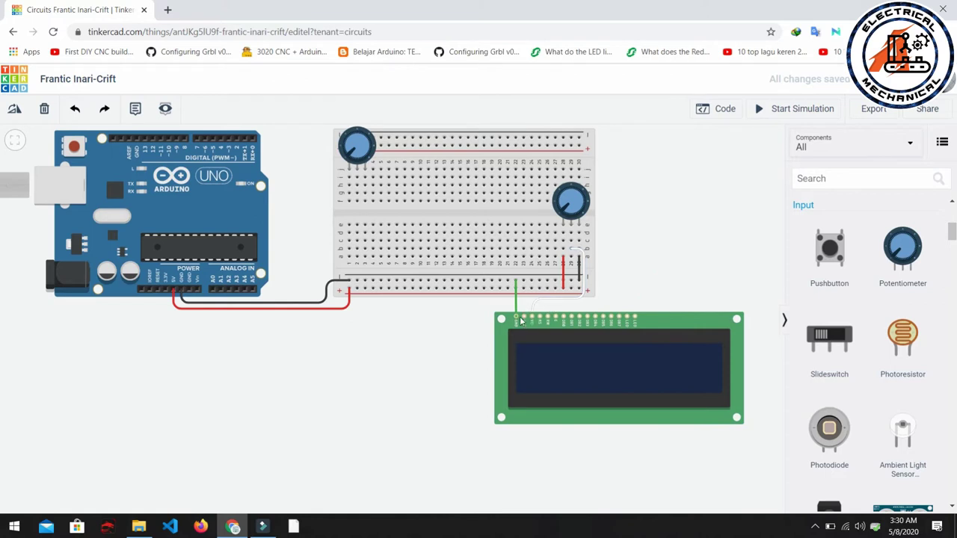
pyautogui.click(517, 301)
pyautogui.click(695, 166)
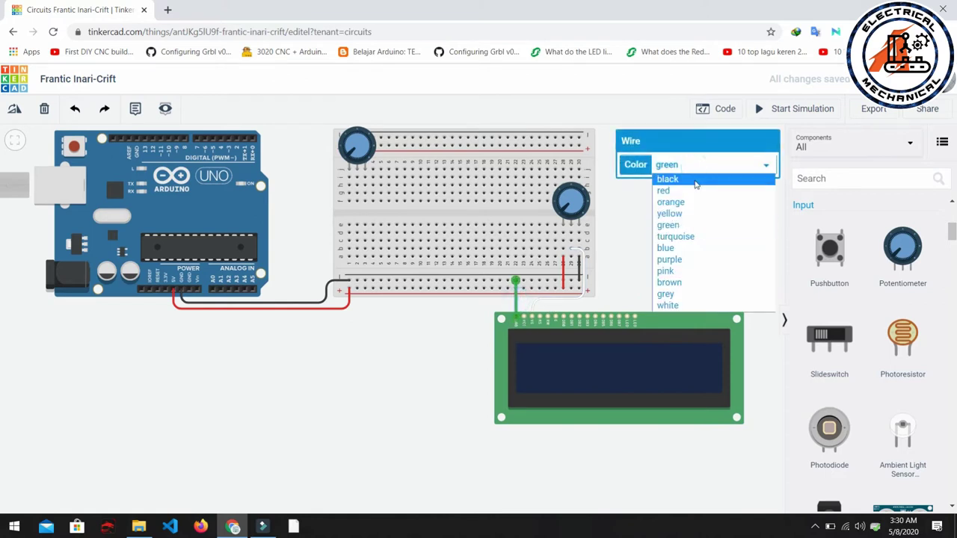
pyautogui.click(695, 181)
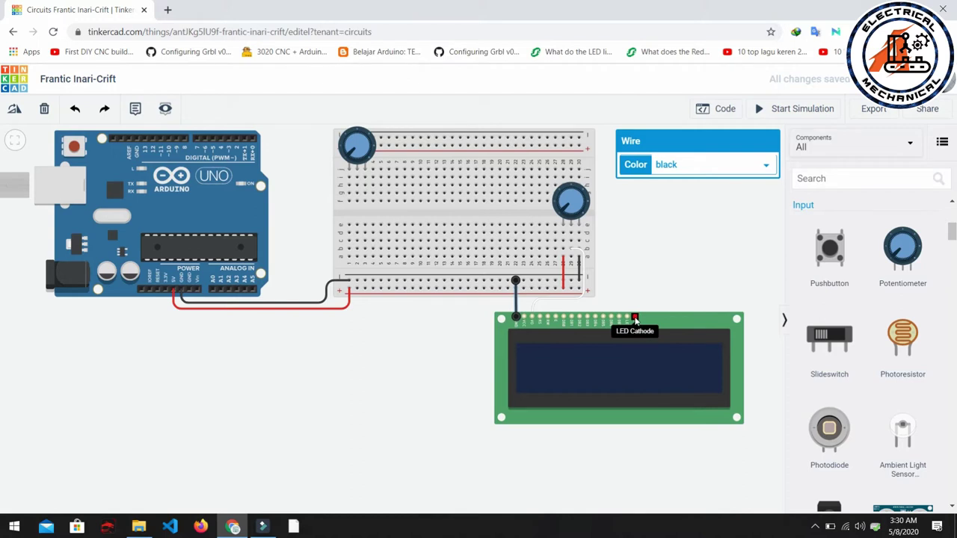
# Step: Wire the LCD's LED Cathode pin to the breadboard's lower negative rail near column 29 with a right-angle bend, and color the wire black
pyautogui.click(634, 319)
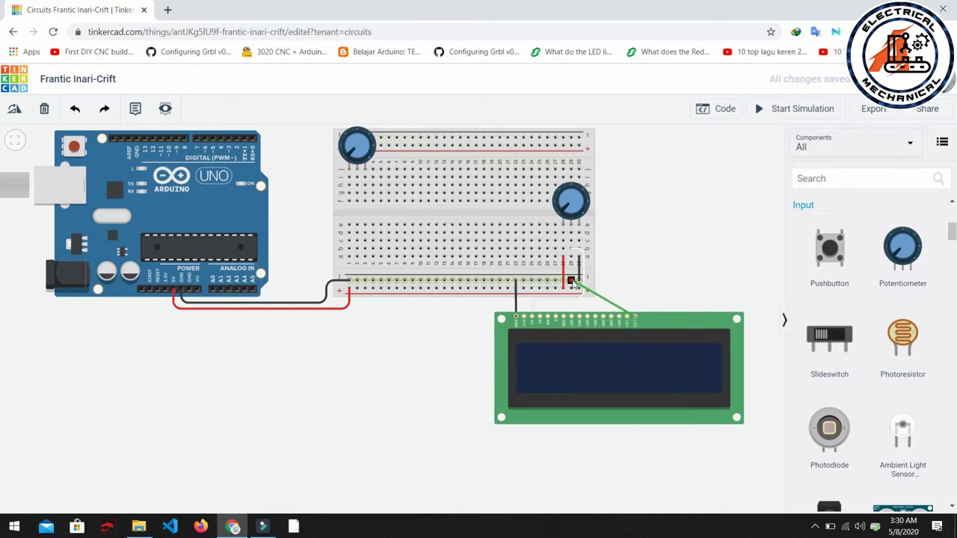
pyautogui.click(574, 282)
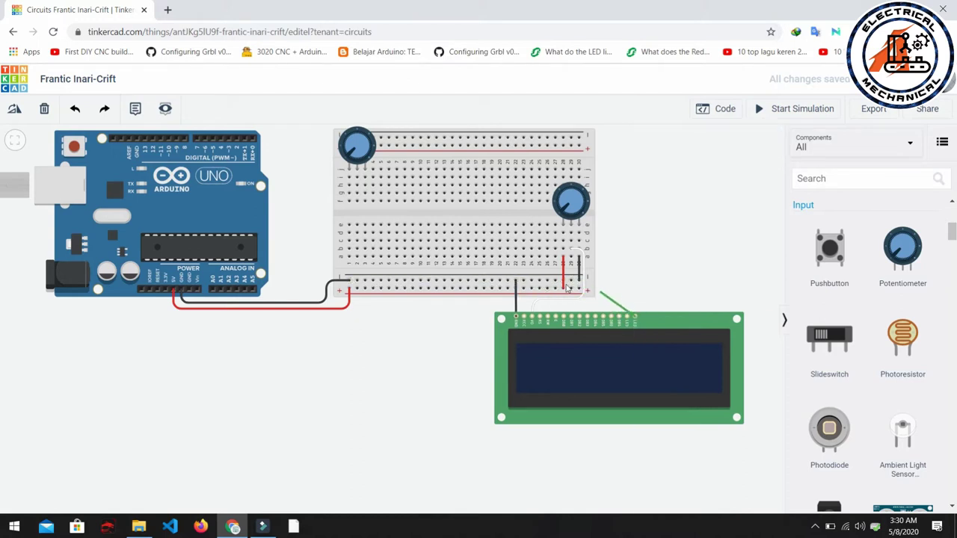
pyautogui.click(602, 300)
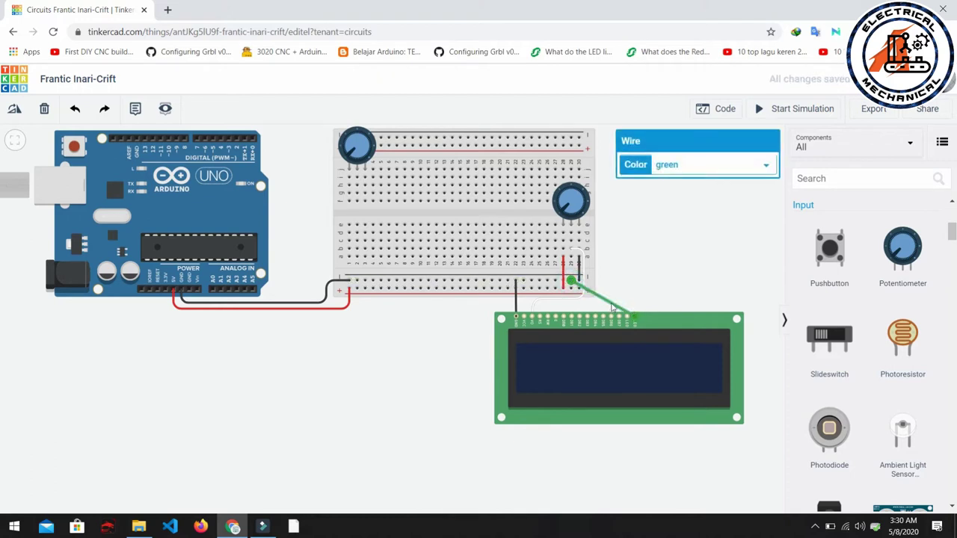
pyautogui.moveTo(612, 307); pyautogui.dragTo(634, 281)
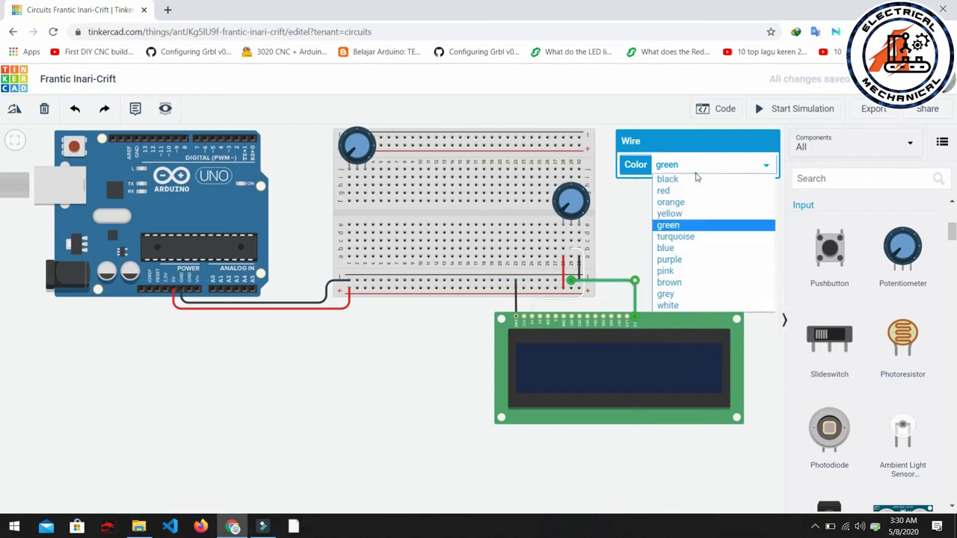
pyautogui.click(696, 167)
pyautogui.click(701, 179)
pyautogui.click(670, 243)
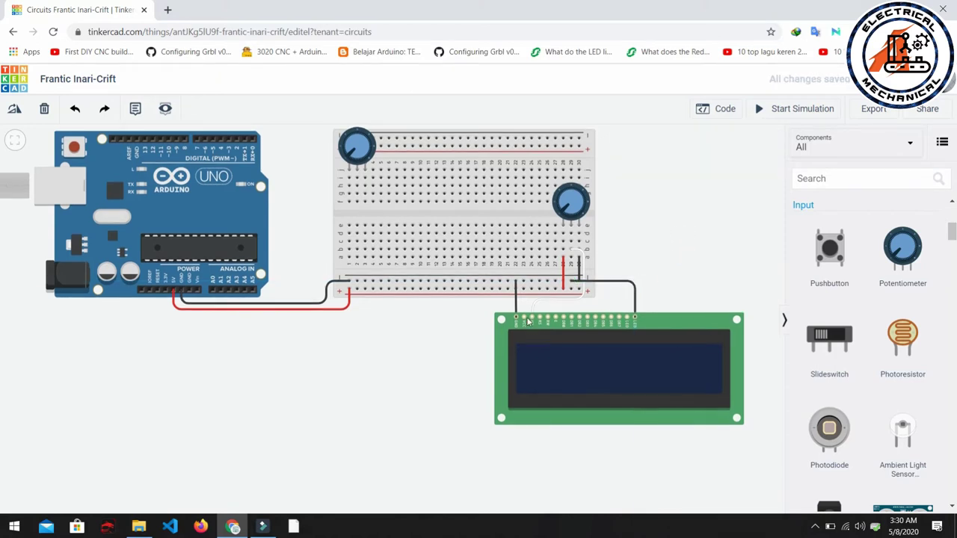
# Step: Wire the LCD's VCC pin straight up to the breadboard's lower positive rail and color the wire red
pyautogui.moveTo(524, 318); pyautogui.dragTo(523, 290)
pyautogui.click(686, 169)
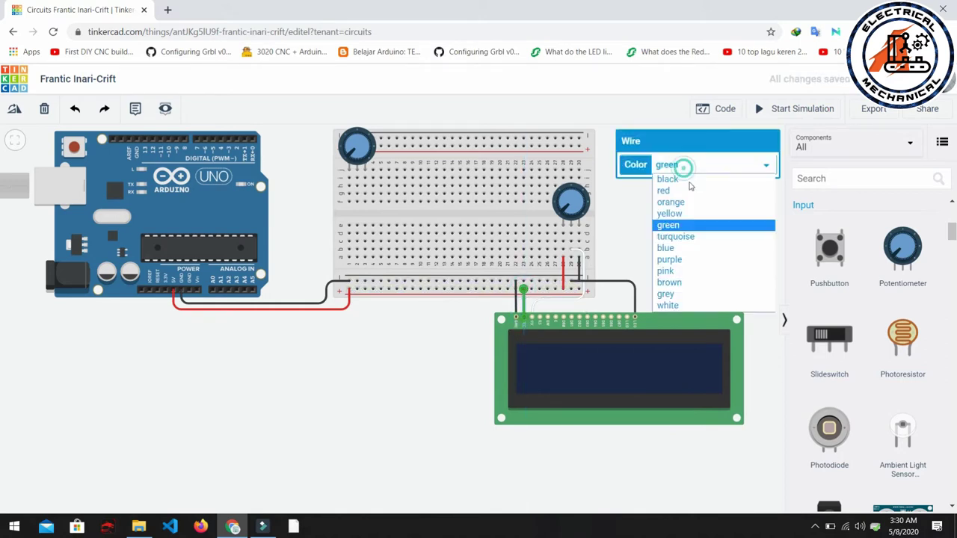
pyautogui.click(701, 187)
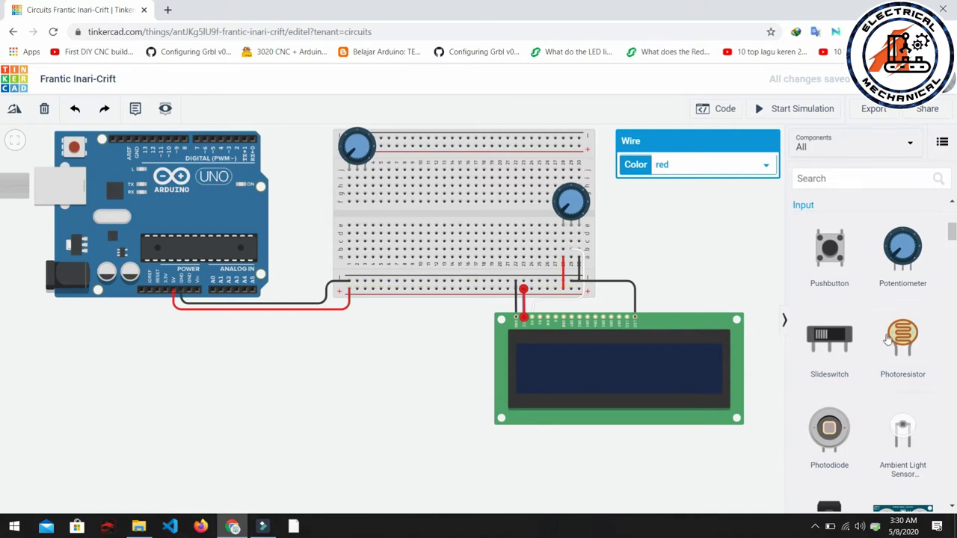
# Step: Add a resistor, move the LCD slightly down, and seat the resistor vertically on the LED pin beside LED Cathode
pyautogui.scroll(5, 888, 341)
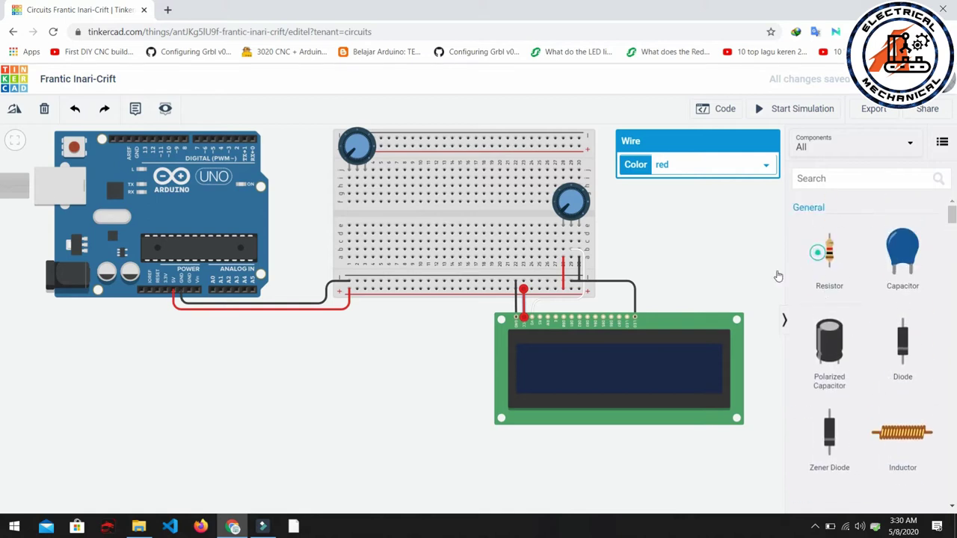
pyautogui.click(847, 254)
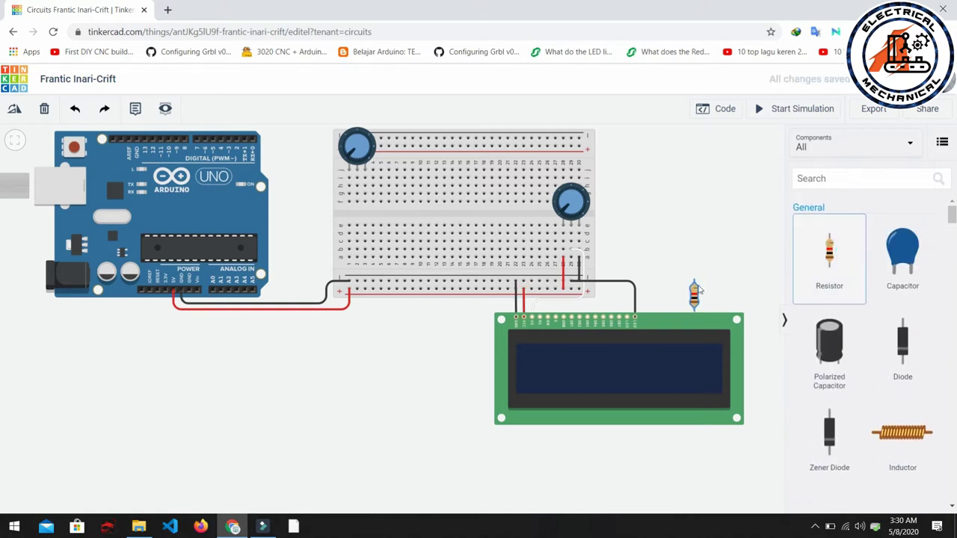
pyautogui.moveTo(697, 293); pyautogui.dragTo(628, 299)
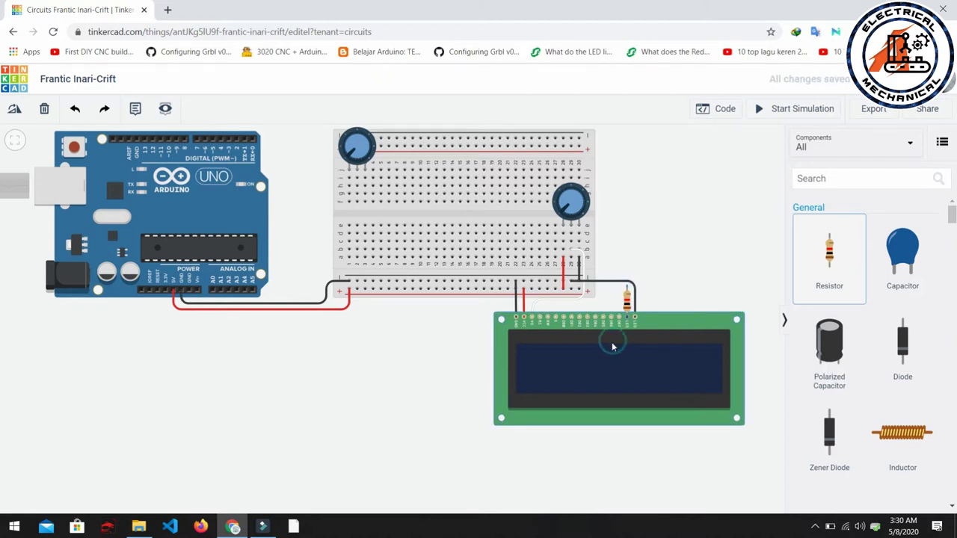
pyautogui.moveTo(615, 365); pyautogui.dragTo(612, 378)
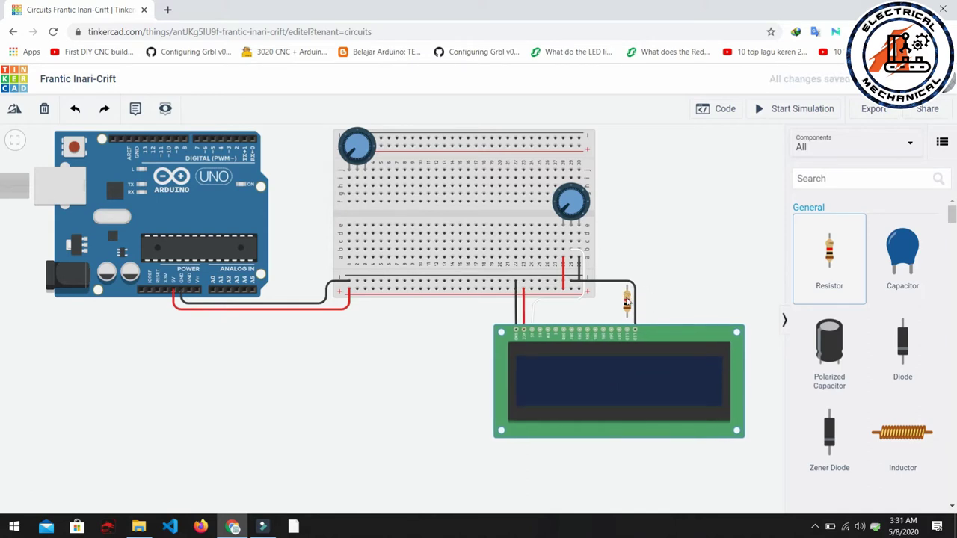
pyautogui.moveTo(627, 300); pyautogui.dragTo(627, 318)
pyautogui.moveTo(580, 297); pyautogui.dragTo(568, 290)
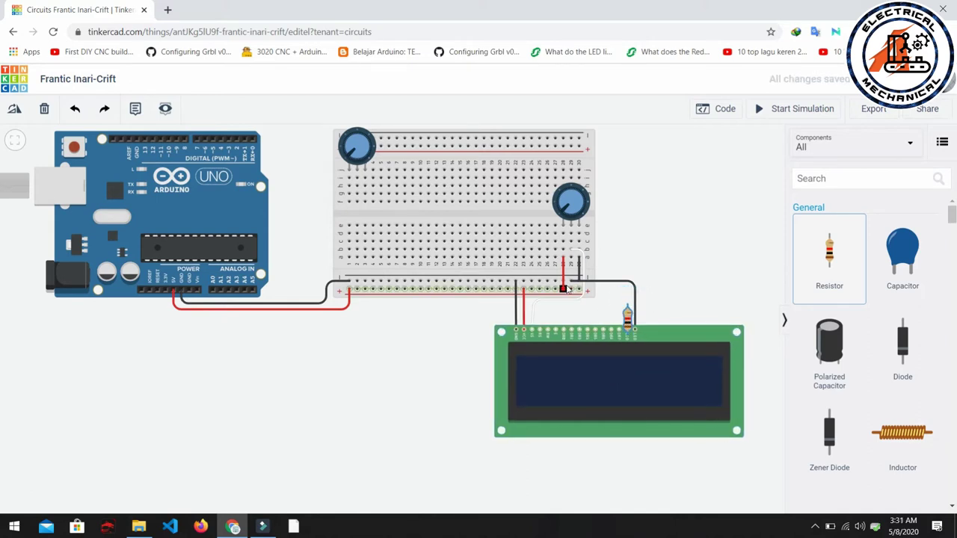
pyautogui.click(565, 290)
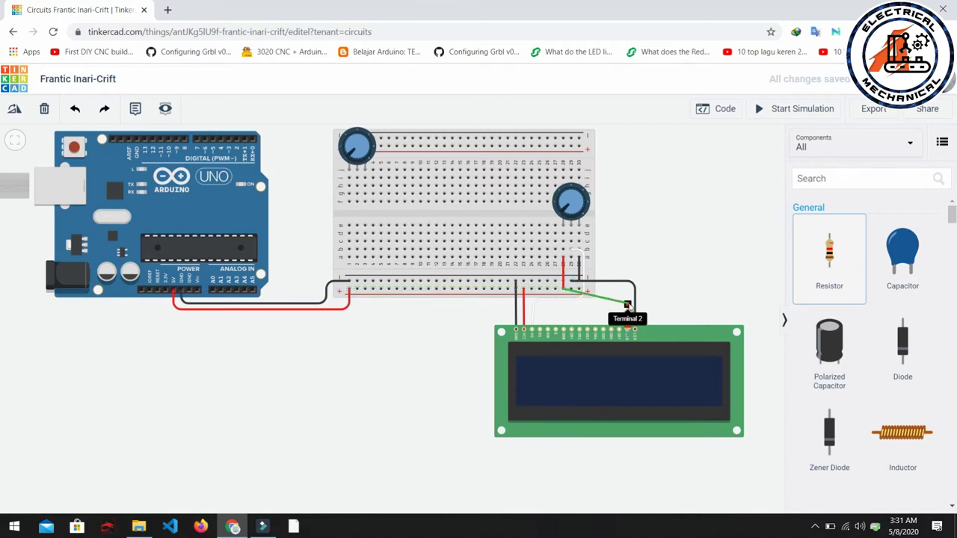
pyautogui.click(628, 305)
pyautogui.moveTo(602, 301); pyautogui.dragTo(628, 290)
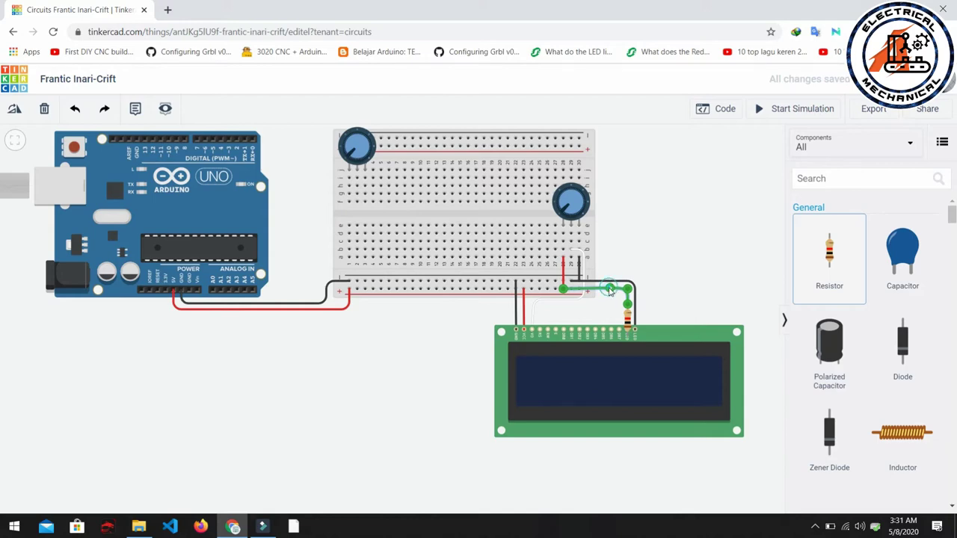
pyautogui.click(672, 278)
pyautogui.click(617, 292)
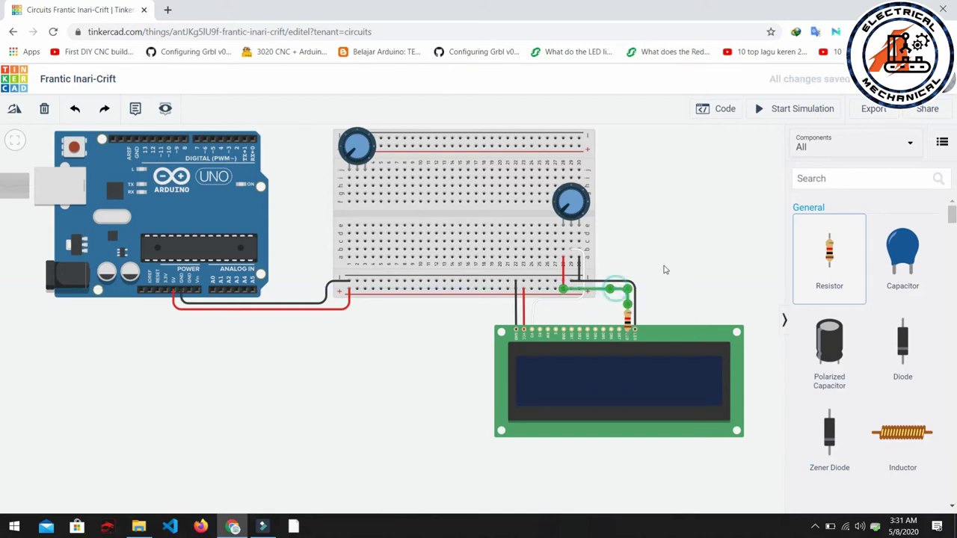
pyautogui.scroll(1, 675, 229)
pyautogui.scroll(-2, 678, 232)
pyautogui.scroll(1, 678, 232)
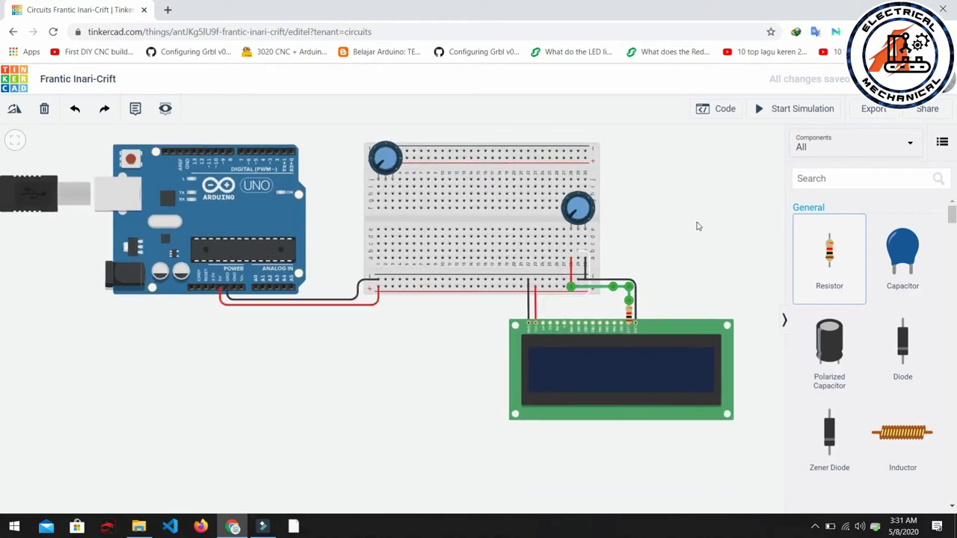
pyautogui.click(587, 299)
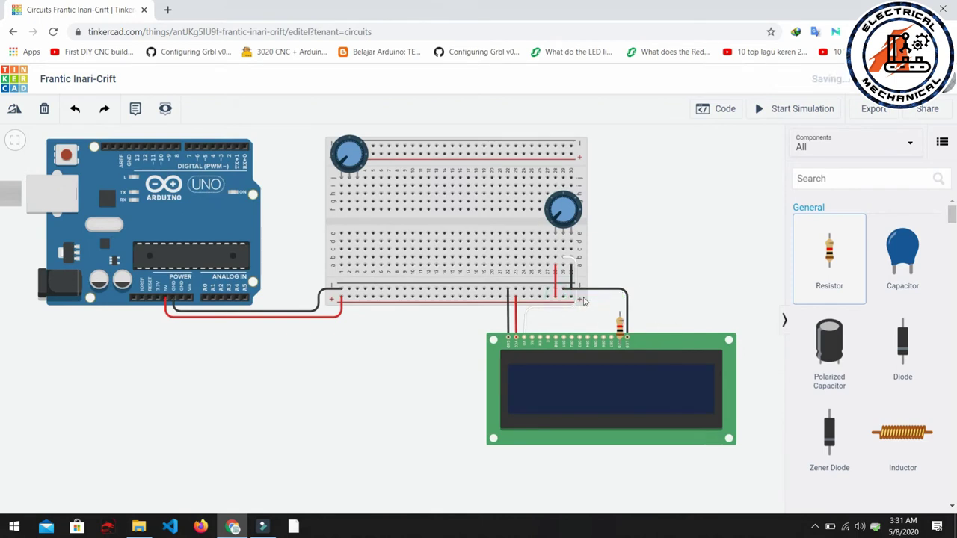
pyautogui.press('Delete')
# Step: Wire the resistor's upper terminal to the breadboard's lower positive rail near column 28, with a right-angle bend directly above the resistor
pyautogui.click(619, 311)
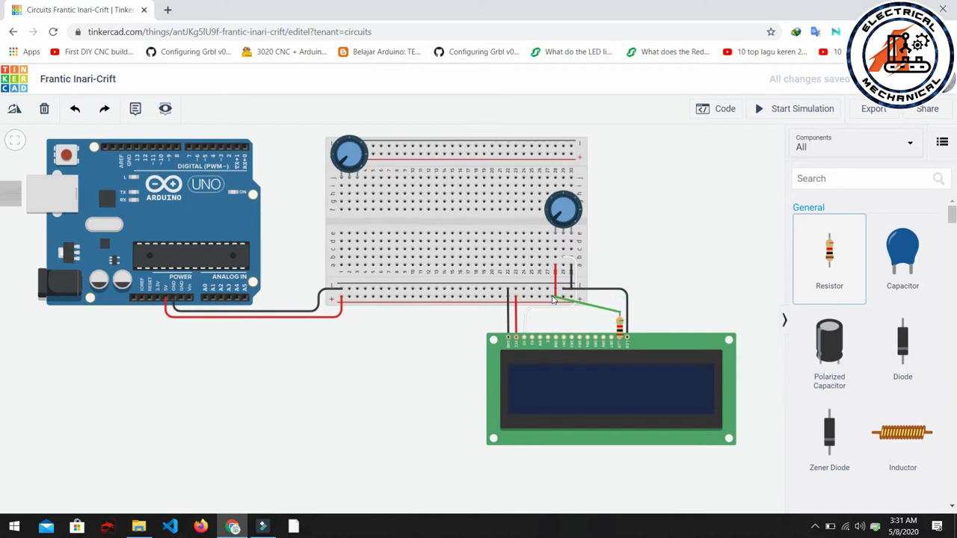
pyautogui.click(556, 299)
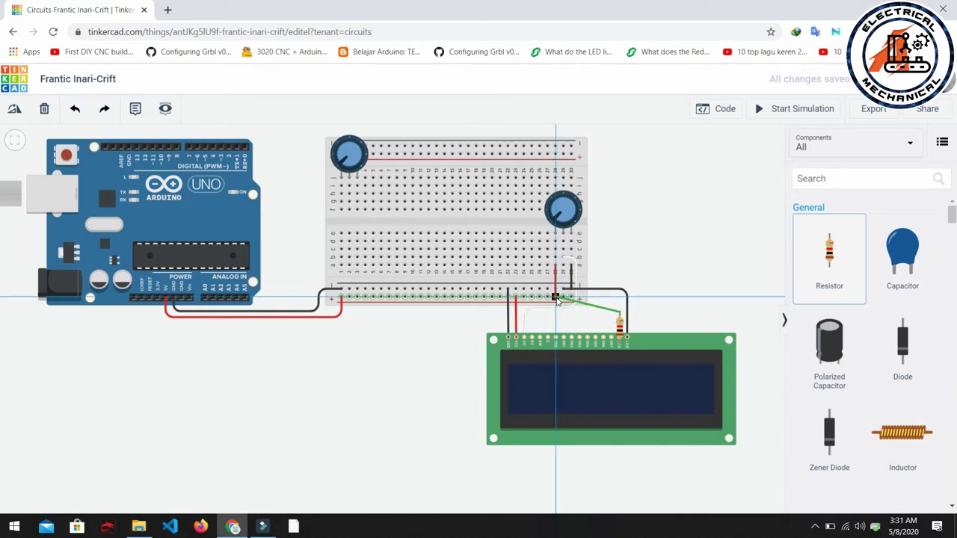
pyautogui.click(646, 270)
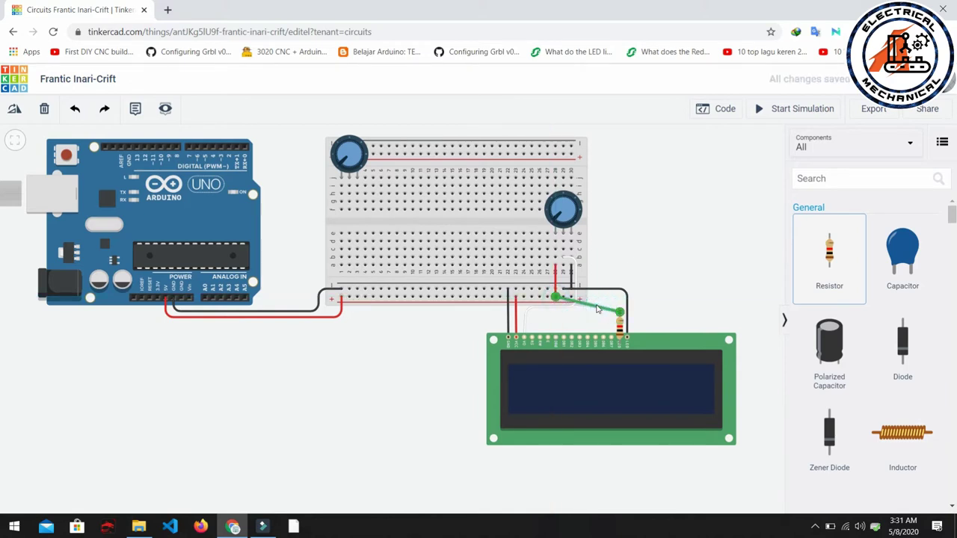
pyautogui.moveTo(598, 309); pyautogui.dragTo(620, 297)
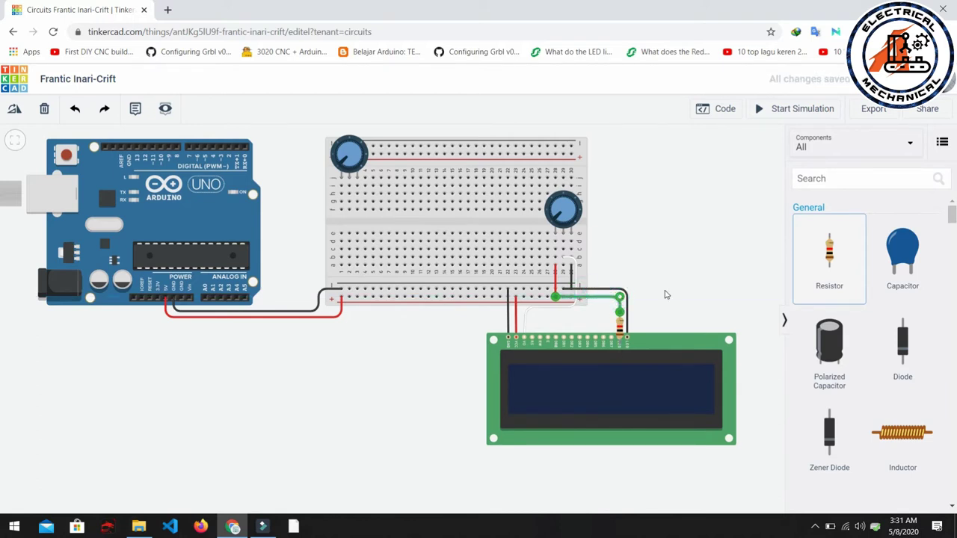
pyautogui.click(698, 273)
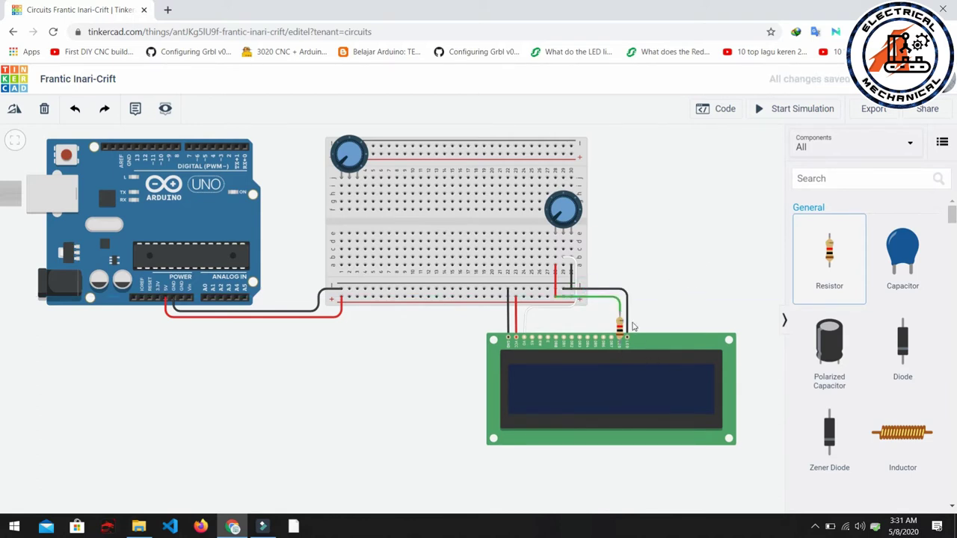
pyautogui.click(594, 297)
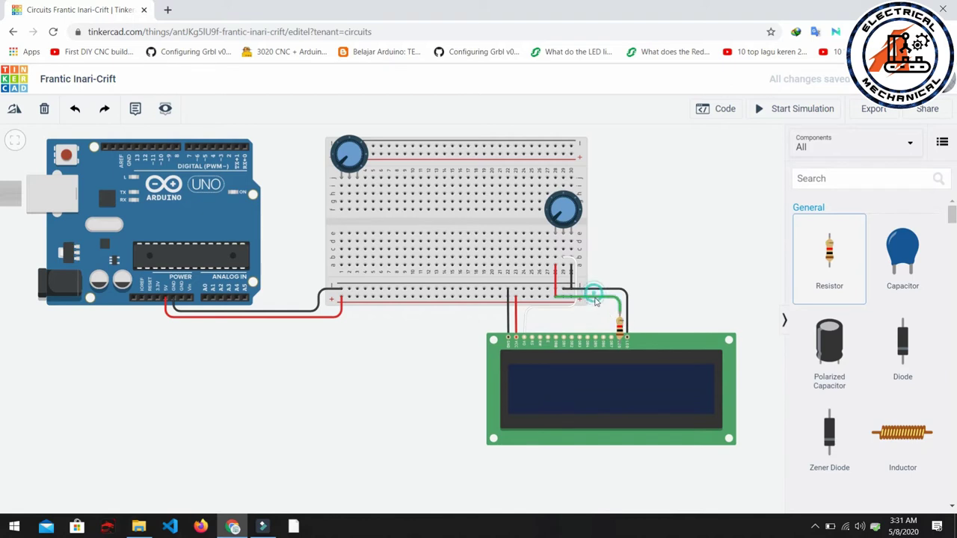
pyautogui.click(613, 384)
pyautogui.click(626, 317)
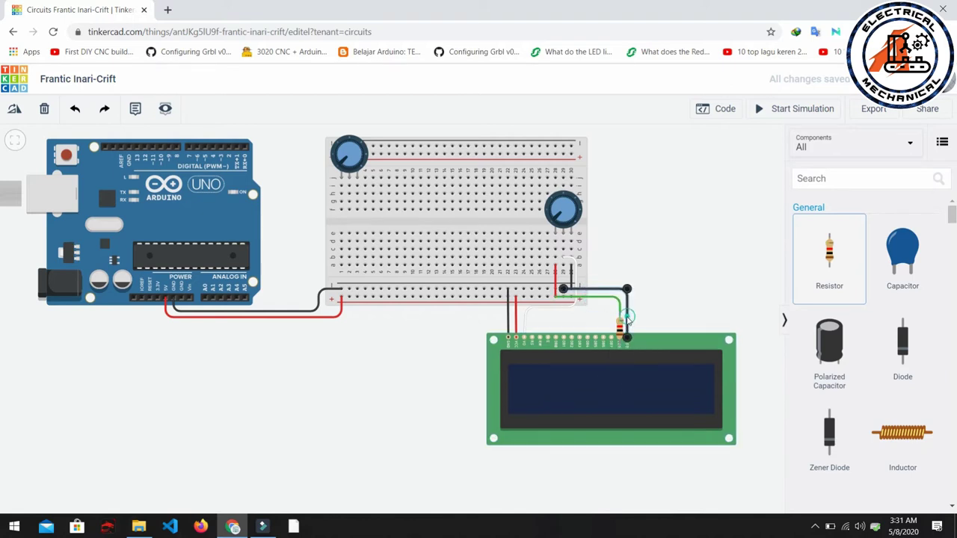
pyautogui.click(520, 310)
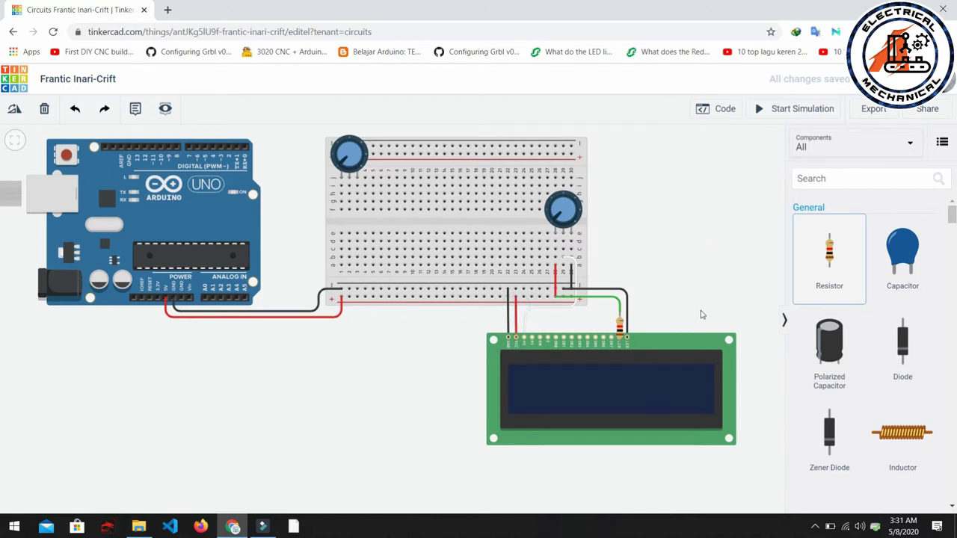
pyautogui.click(515, 299)
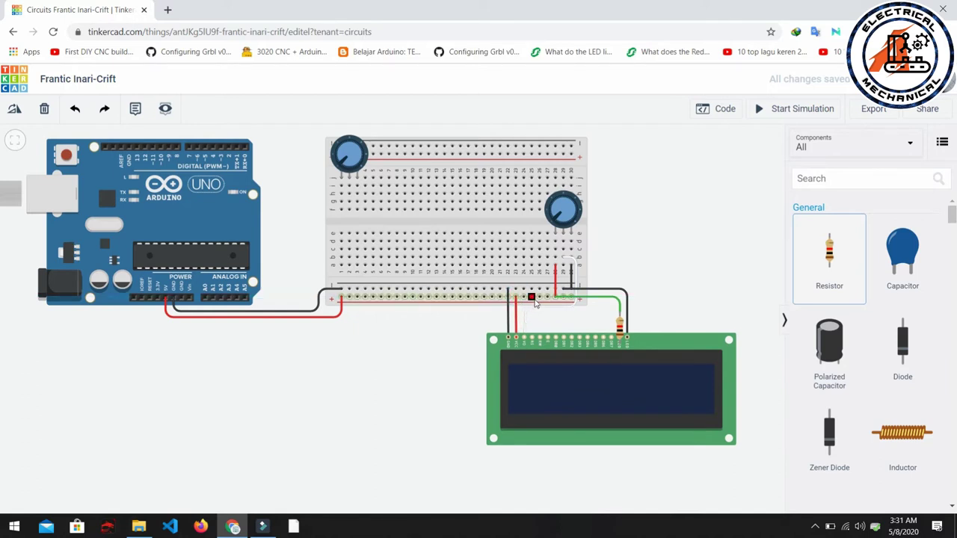
pyautogui.click(524, 338)
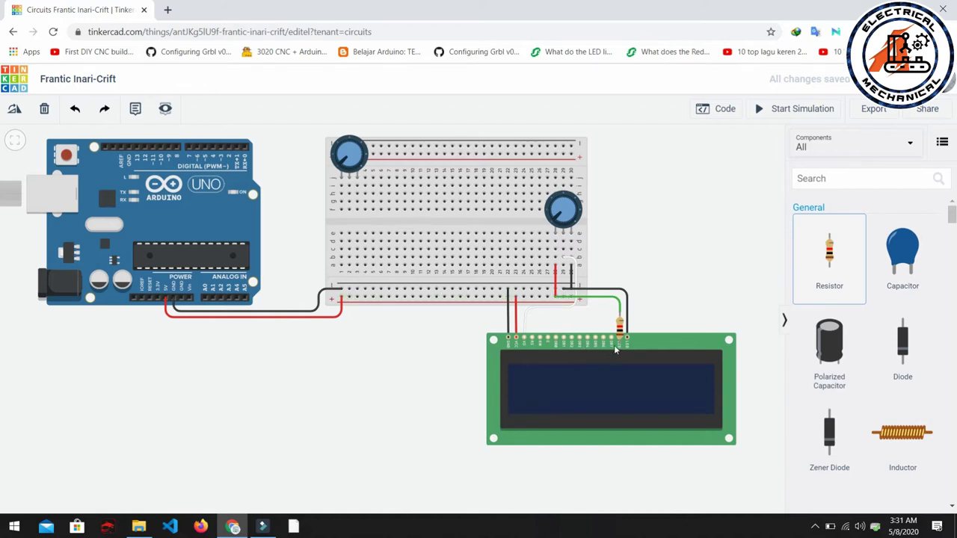
pyautogui.click(526, 310)
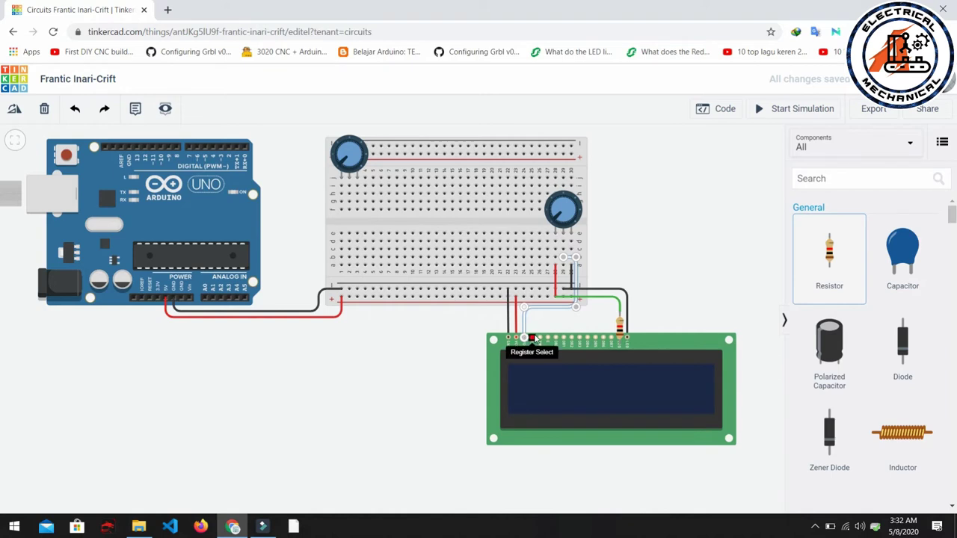
# Step: Wire the LCD's Register Select pin to Arduino pin 12, adding bends just above the LCD pin and below the gap between the boards
pyautogui.click(525, 338)
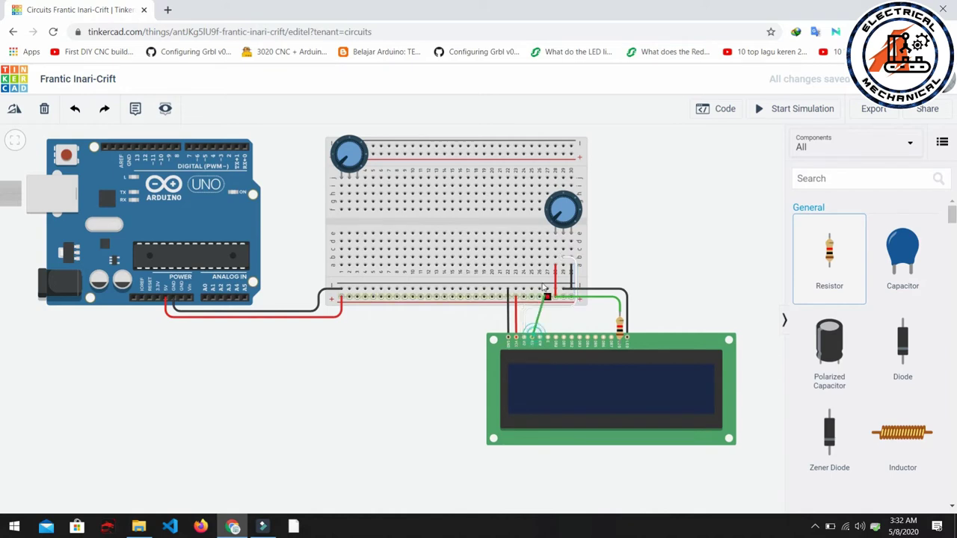
pyautogui.click(145, 150)
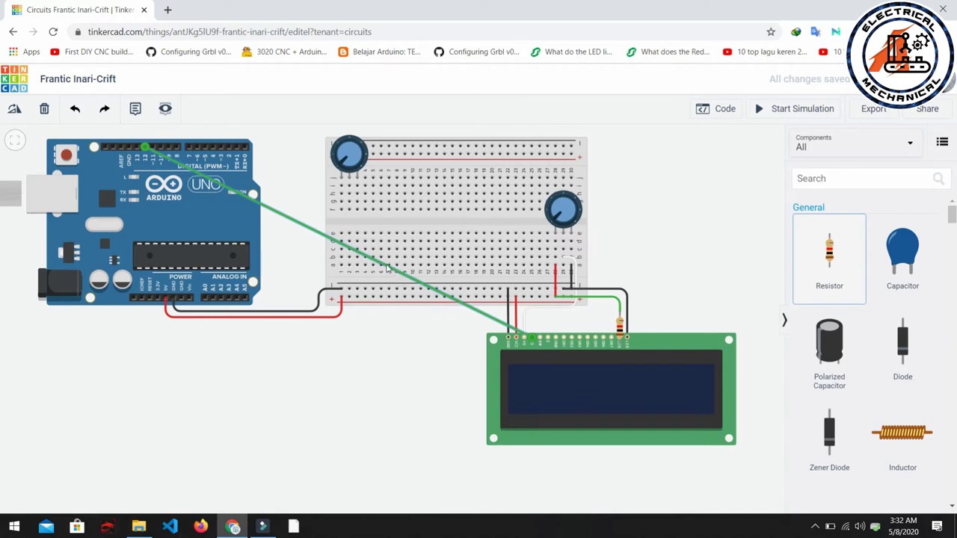
pyautogui.moveTo(384, 267); pyautogui.dragTo(531, 322)
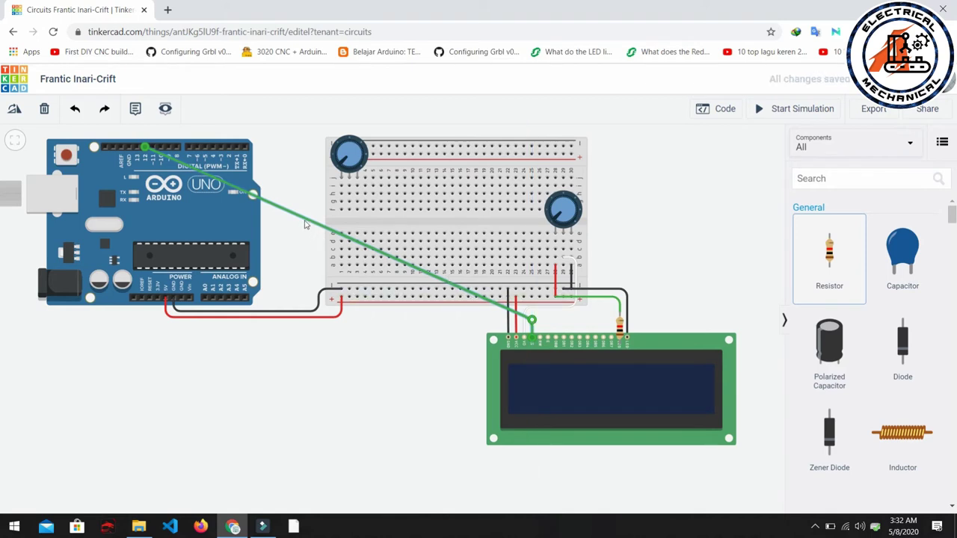
pyautogui.moveTo(305, 219); pyautogui.dragTo(290, 320)
pyautogui.moveTo(532, 321); pyautogui.dragTo(532, 323)
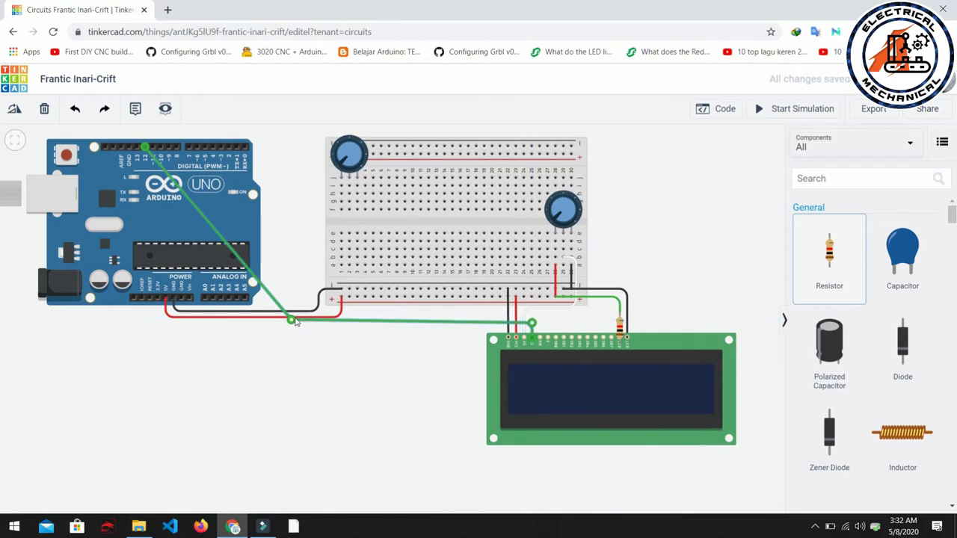
pyautogui.moveTo(294, 322)
pyautogui.mouseDown()
pyautogui.moveTo(316, 330)
pyautogui.moveTo(309, 327)
pyautogui.mouseUp()
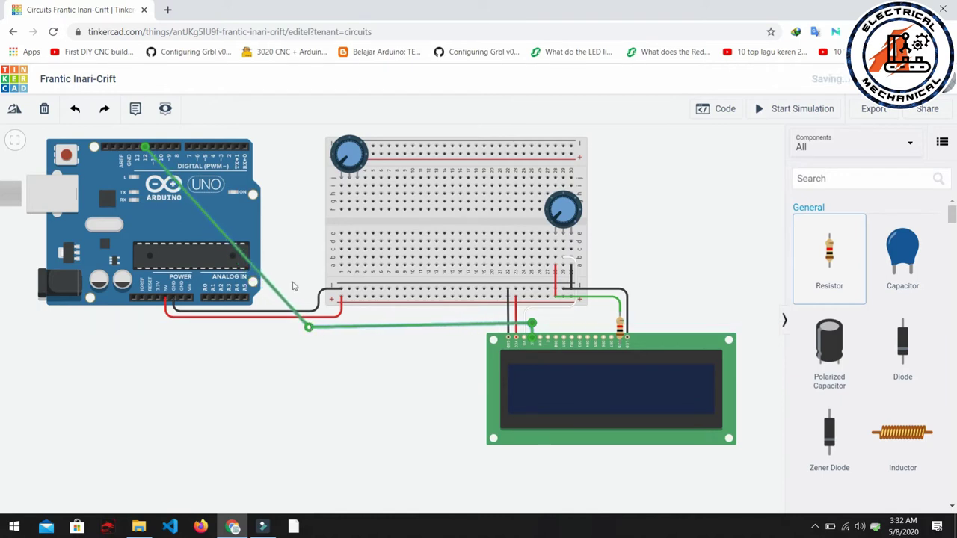
pyautogui.scroll(-3, 299, 223)
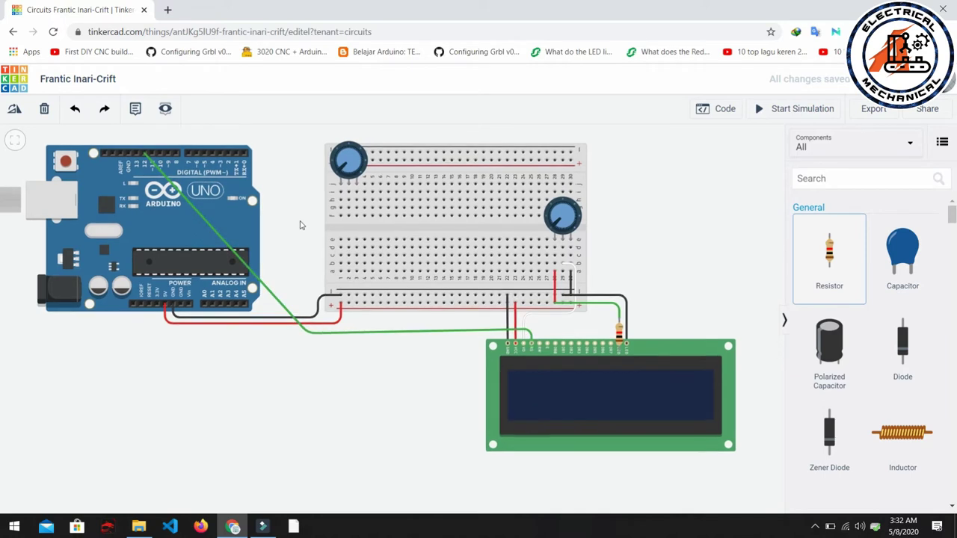
# Step: Reroute the Register Select wire straight up from Arduino pin 12, across above the board, and down the gap beside the breadboard
pyautogui.moveTo(291, 195); pyautogui.dragTo(292, 291)
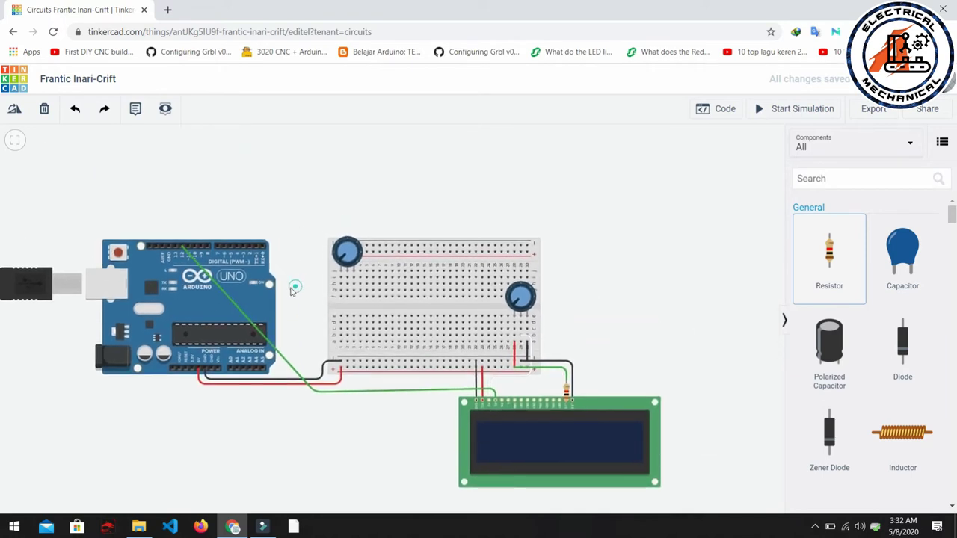
pyautogui.click(221, 291)
pyautogui.moveTo(221, 291); pyautogui.dragTo(315, 167)
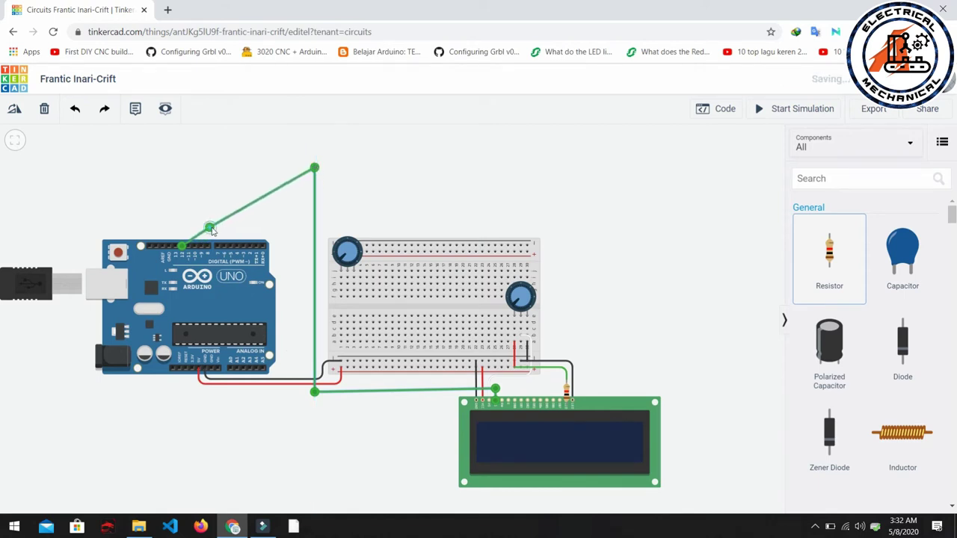
pyautogui.moveTo(212, 228); pyautogui.dragTo(182, 168)
pyautogui.click(387, 166)
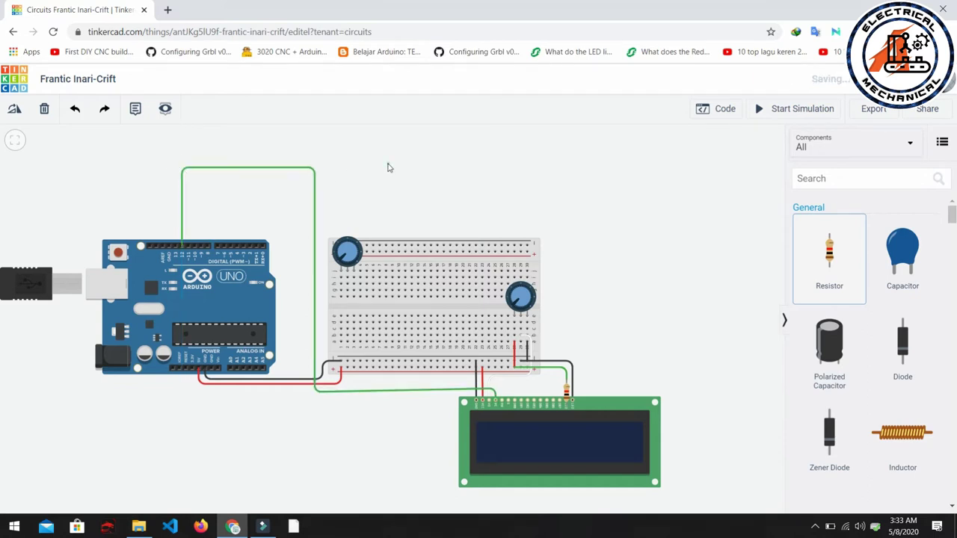
# Step: Level the Register Select wire's lower horizontal run by lowering its bend above the LCD pin in line with the other corner
pyautogui.click(368, 390)
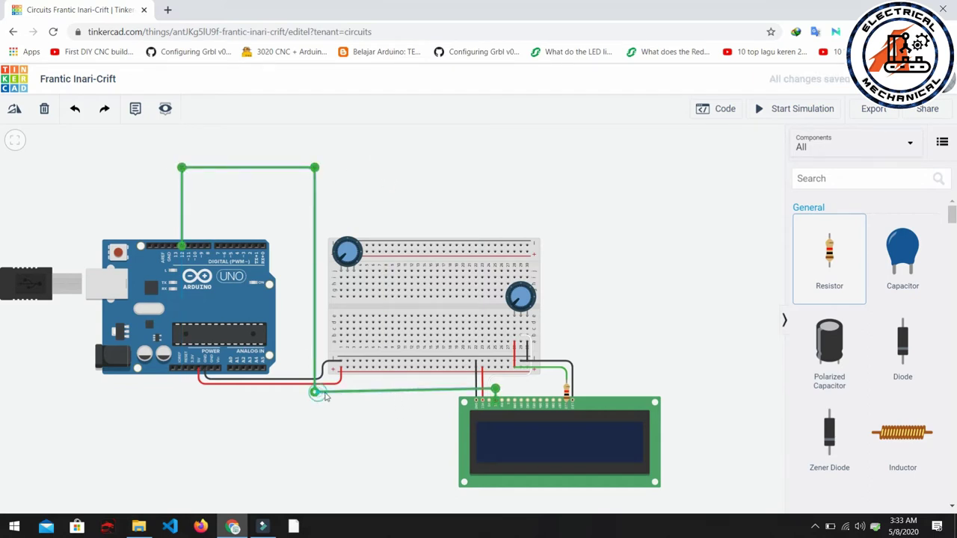
pyautogui.moveTo(495, 390); pyautogui.dragTo(494, 395)
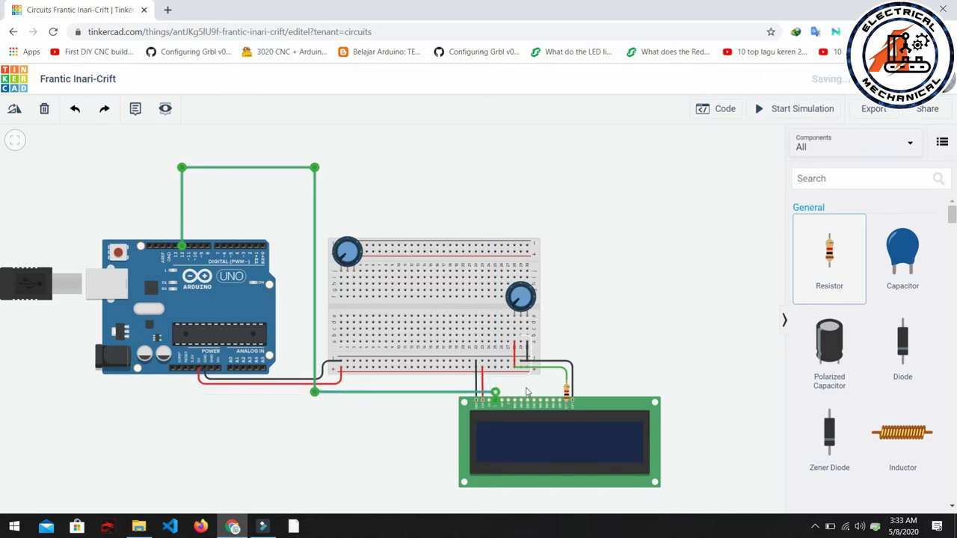
pyautogui.click(533, 386)
pyautogui.click(325, 391)
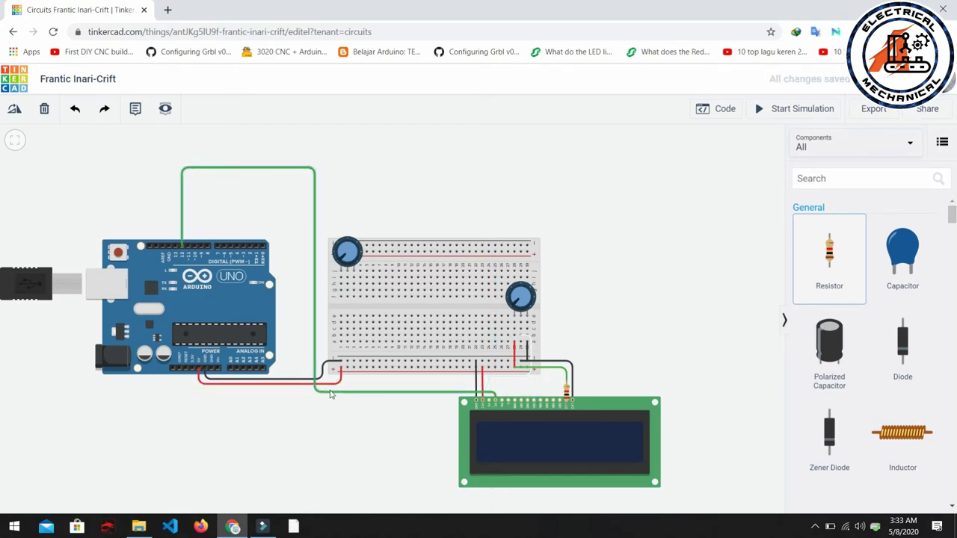
pyautogui.click(650, 277)
# Step: Move the breadboard end of the black LED Cathode wire to column 30 of the lower negative rail
pyautogui.scroll(5, 515, 361)
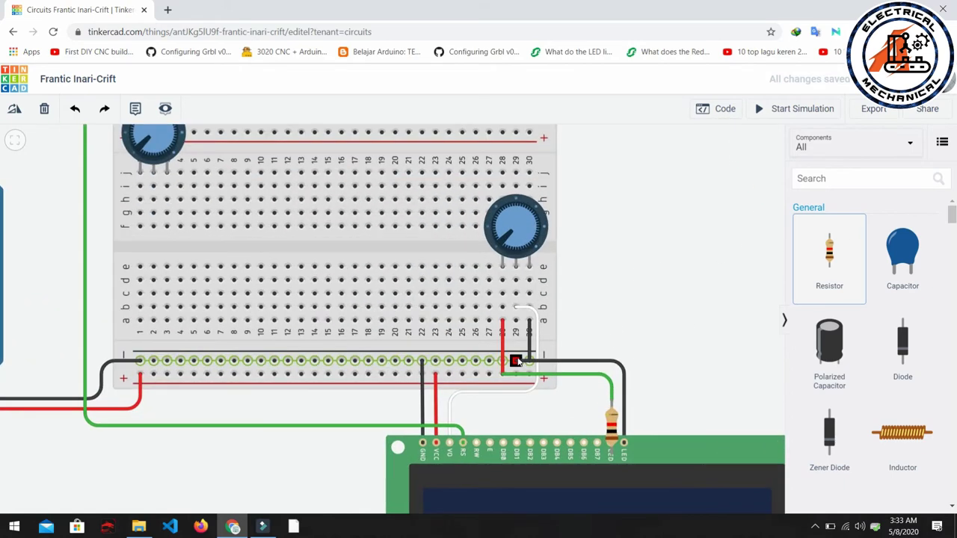
pyautogui.click(515, 361)
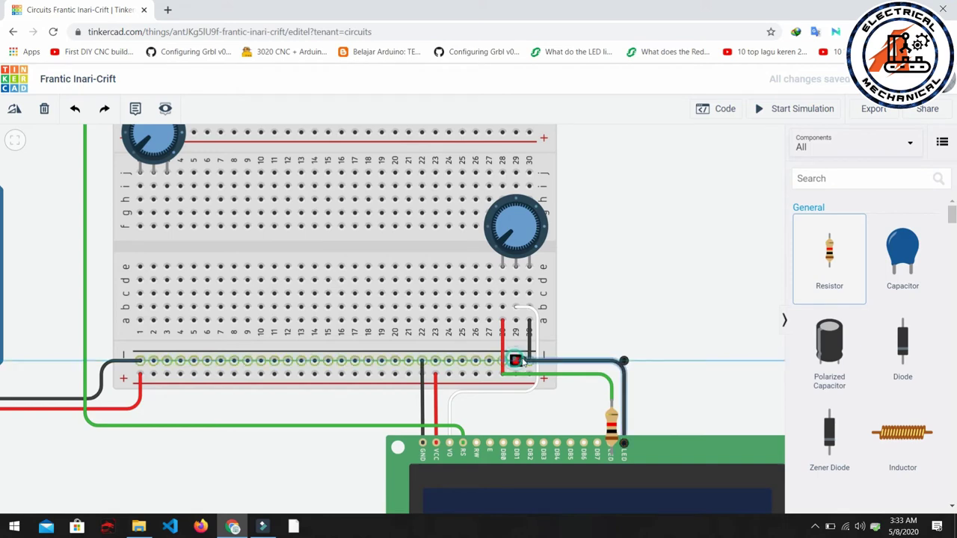
pyautogui.click(529, 361)
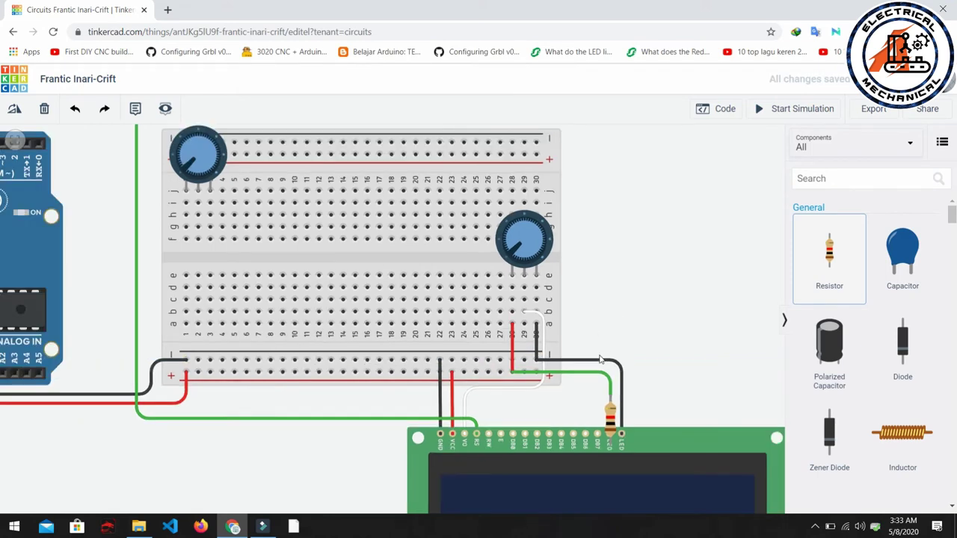
pyautogui.scroll(-2, 602, 357)
pyautogui.scroll(-1, 438, 374)
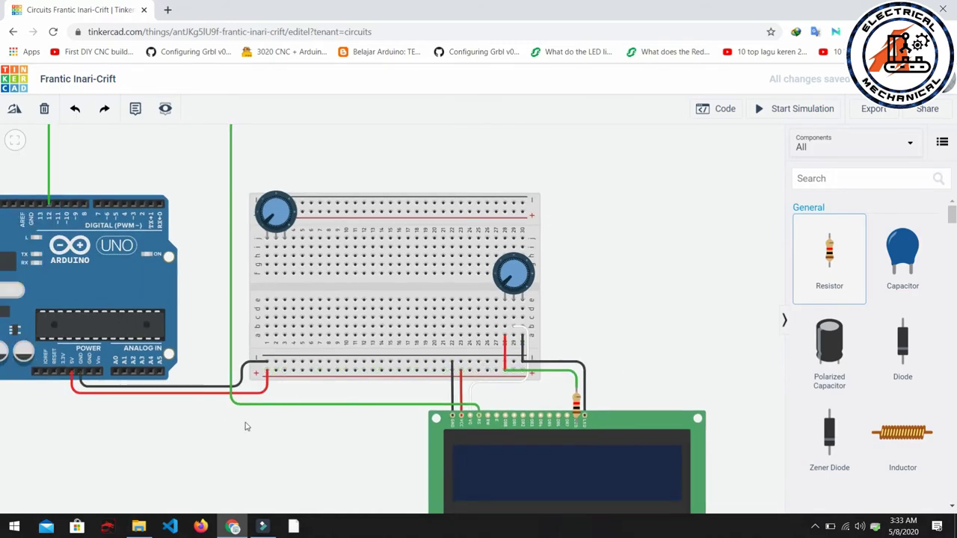
# Step: Wire the LCD's Enable pin to Arduino pin 11, routing it with right-angle bends just inside the Register Select wire
pyautogui.click(497, 417)
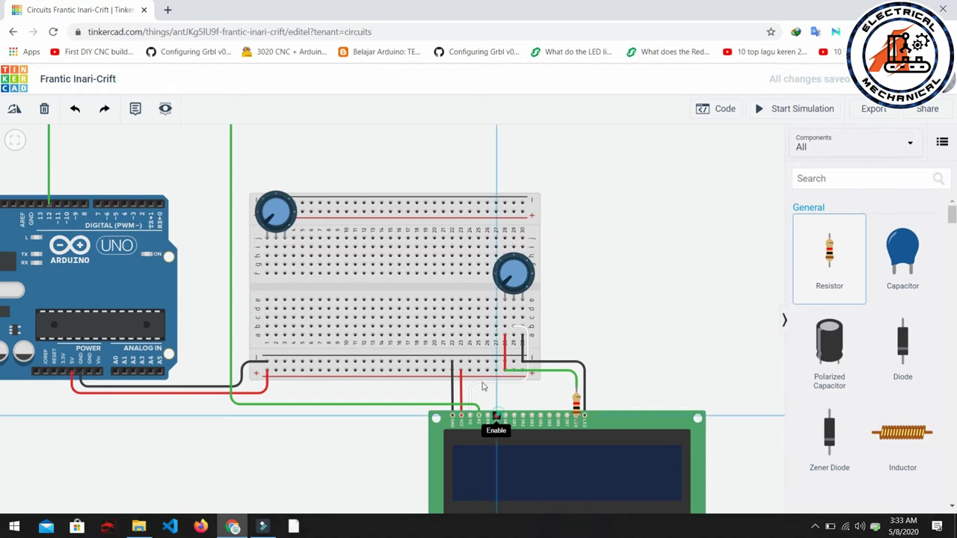
pyautogui.click(58, 205)
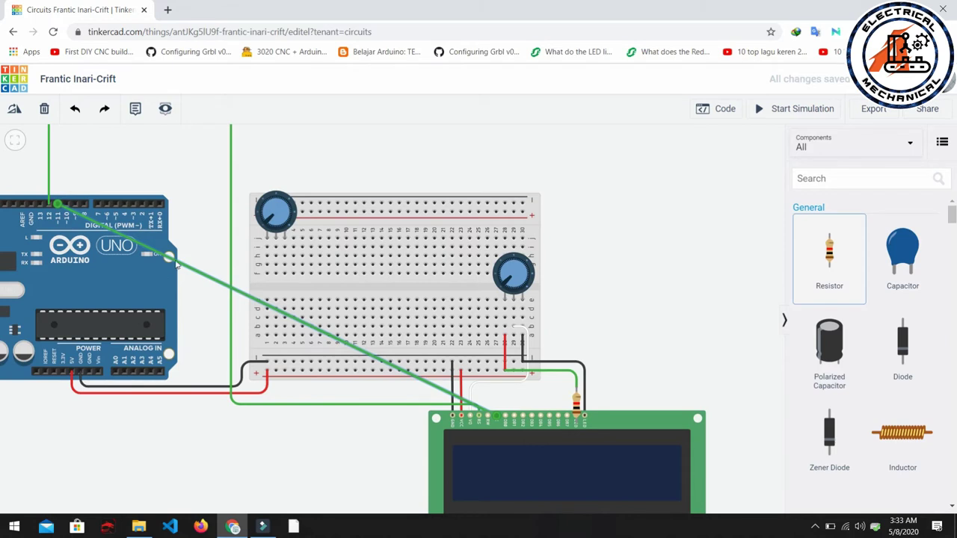
pyautogui.scroll(-2, 187, 265)
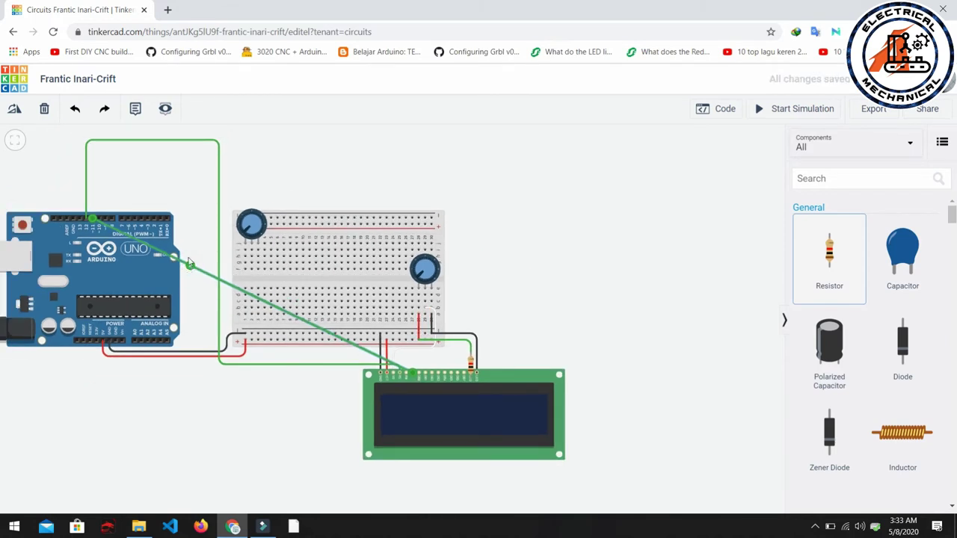
pyautogui.moveTo(192, 267); pyautogui.dragTo(92, 155)
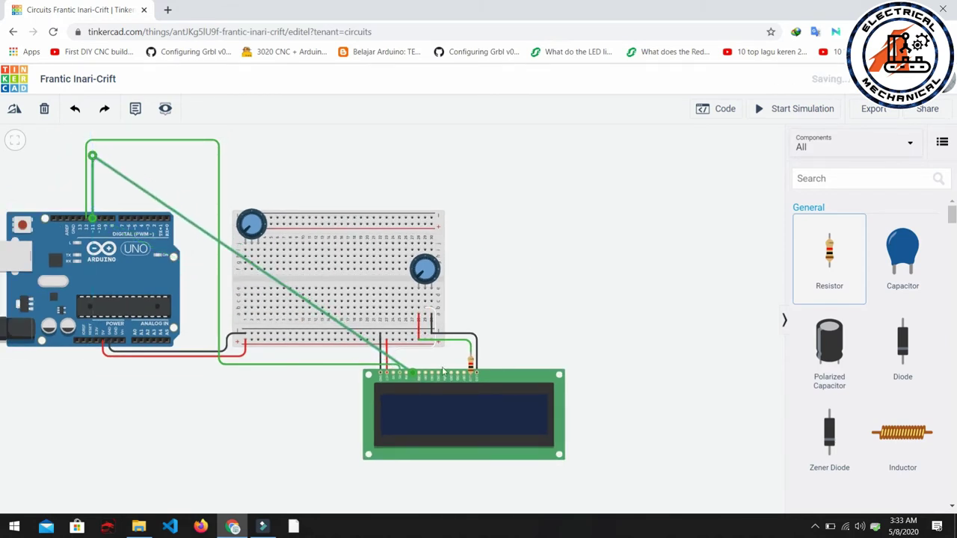
pyautogui.moveTo(368, 345); pyautogui.dragTo(413, 361)
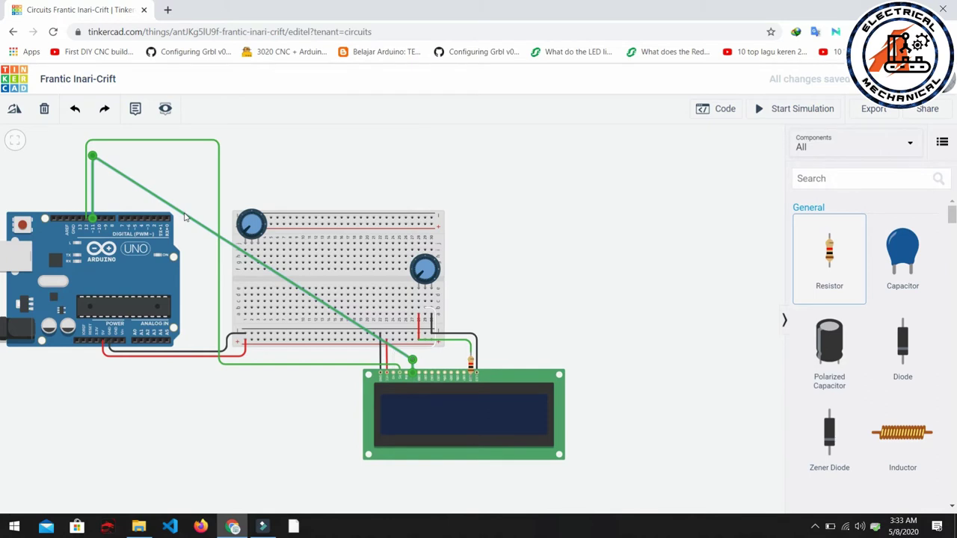
pyautogui.moveTo(186, 216); pyautogui.dragTo(213, 364)
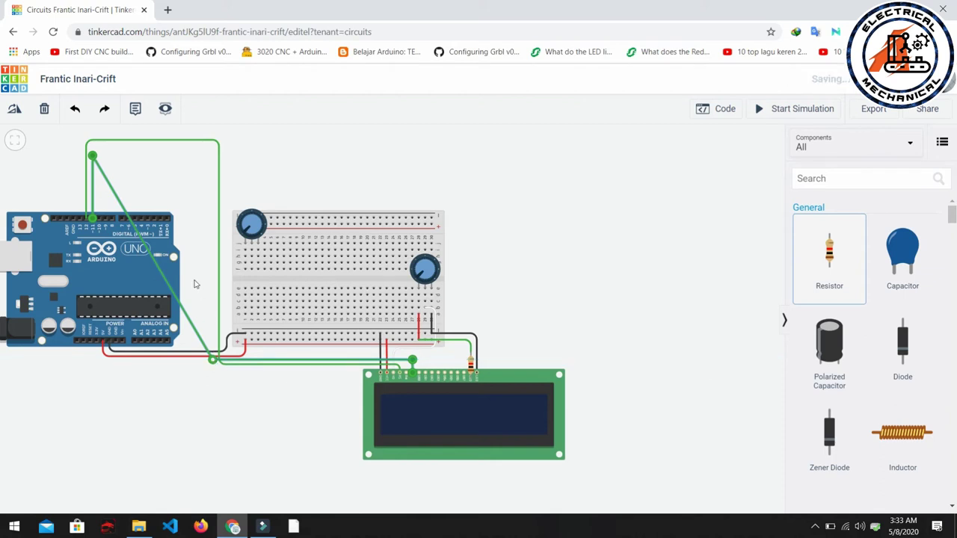
pyautogui.moveTo(116, 197); pyautogui.dragTo(211, 157)
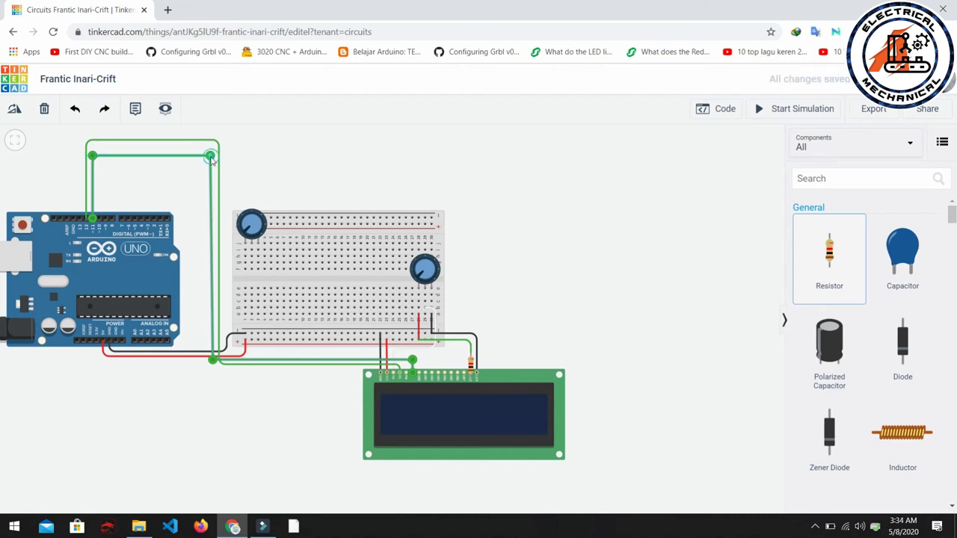
pyautogui.click(313, 158)
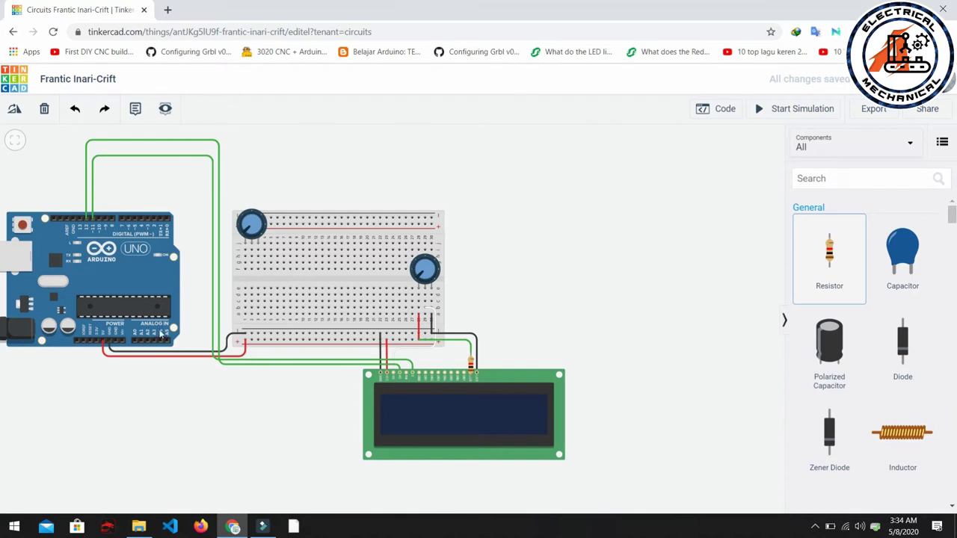
# Step: Shift the Enable wire's vertical run closer to the Arduino and square its corners, leaving a wider gap from the Register Select wire
pyautogui.scroll(4, 224, 361)
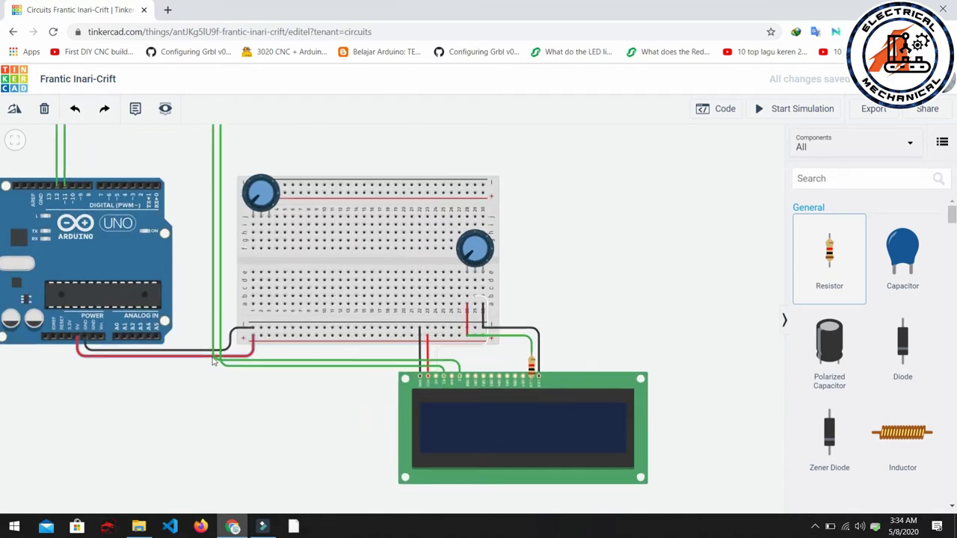
pyautogui.click(215, 349)
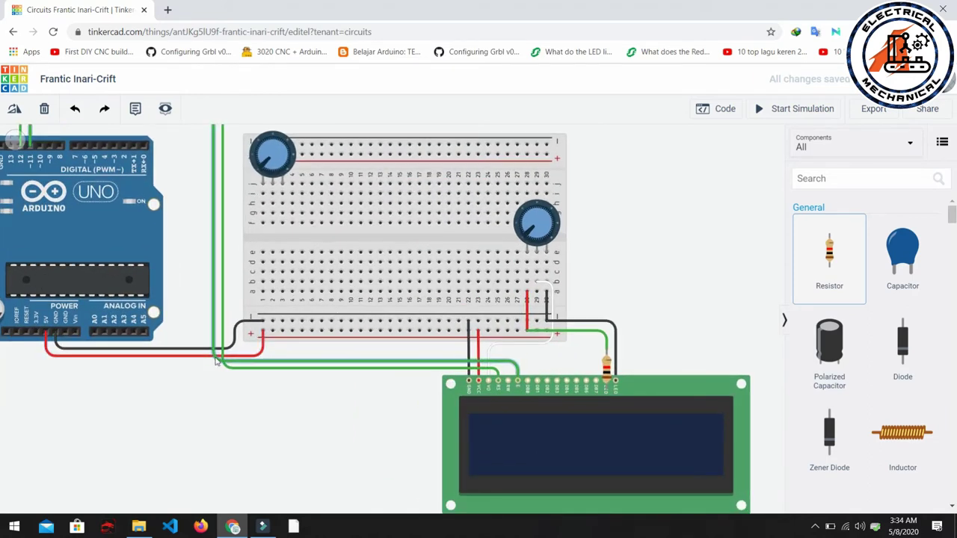
pyautogui.moveTo(215, 362); pyautogui.dragTo(194, 365)
pyautogui.scroll(-5, 207, 272)
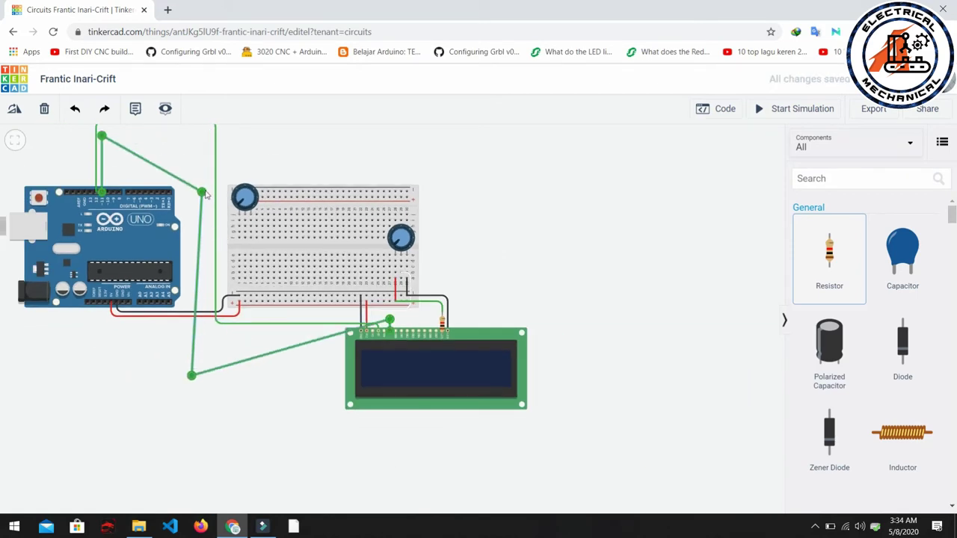
pyautogui.moveTo(206, 194); pyautogui.dragTo(200, 135)
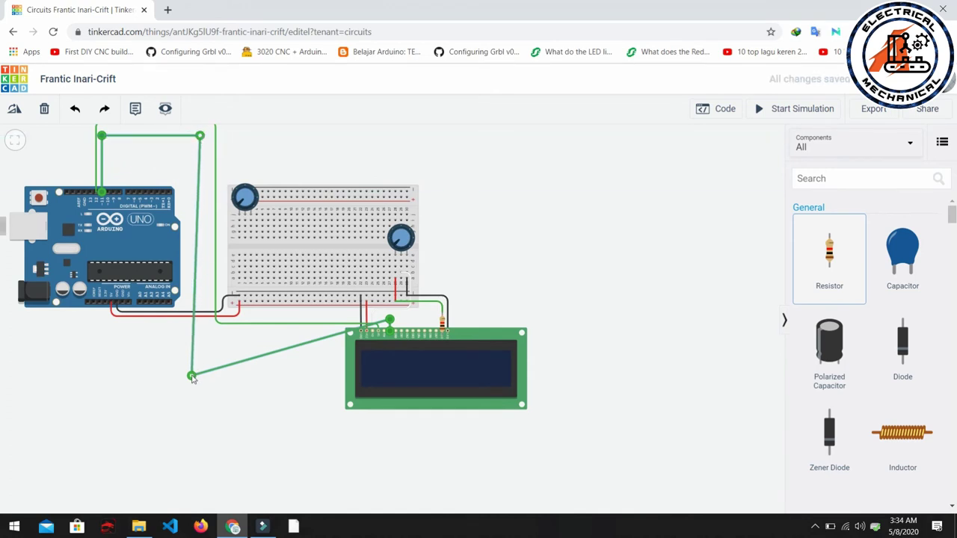
pyautogui.moveTo(192, 378); pyautogui.dragTo(201, 322)
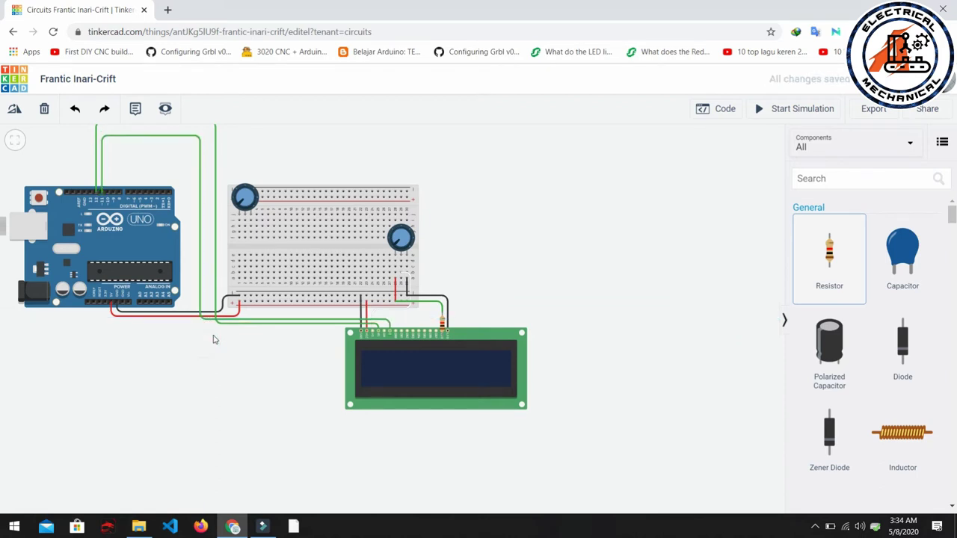
pyautogui.scroll(4, 213, 336)
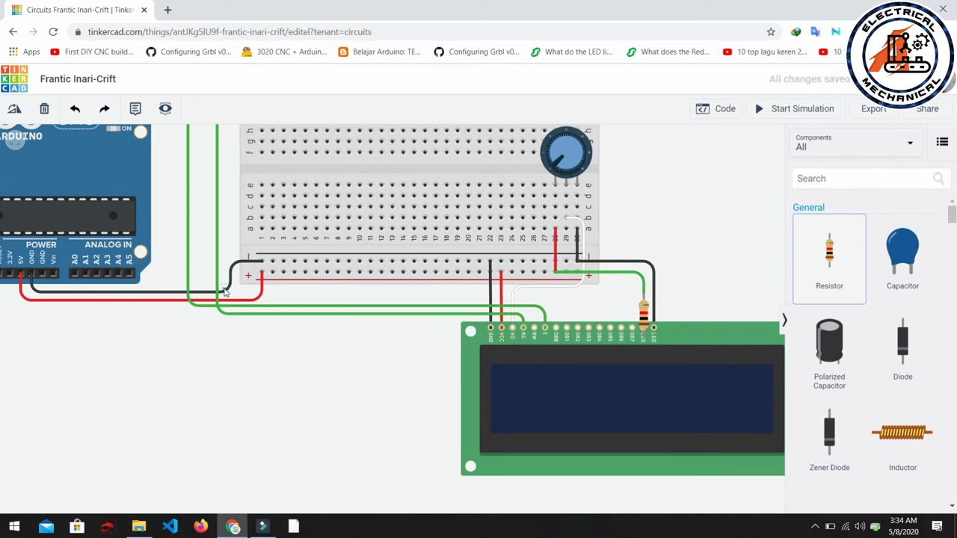
pyautogui.click(225, 292)
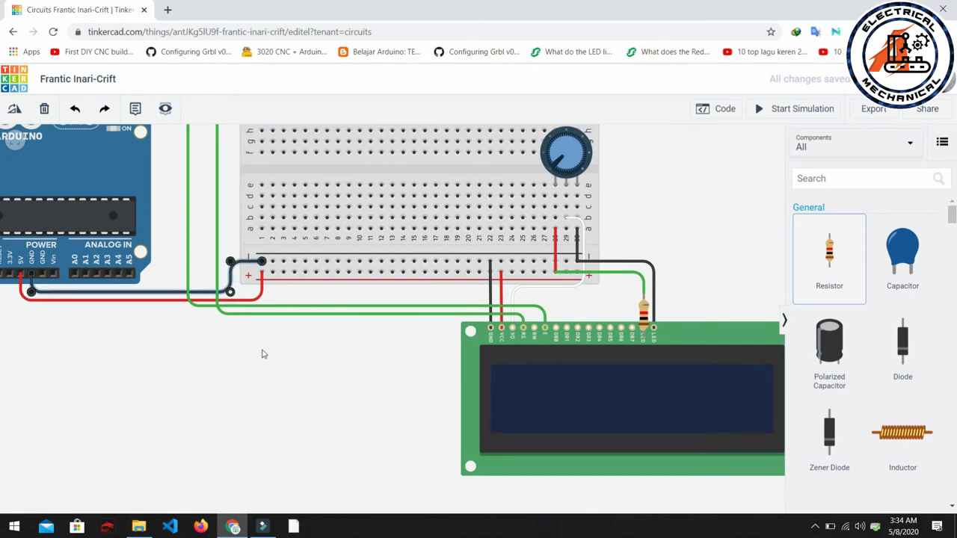
# Step: Connect a green wire from Arduino digital pin 2 to the LCD's DB7 pin
pyautogui.scroll(-5, 262, 353)
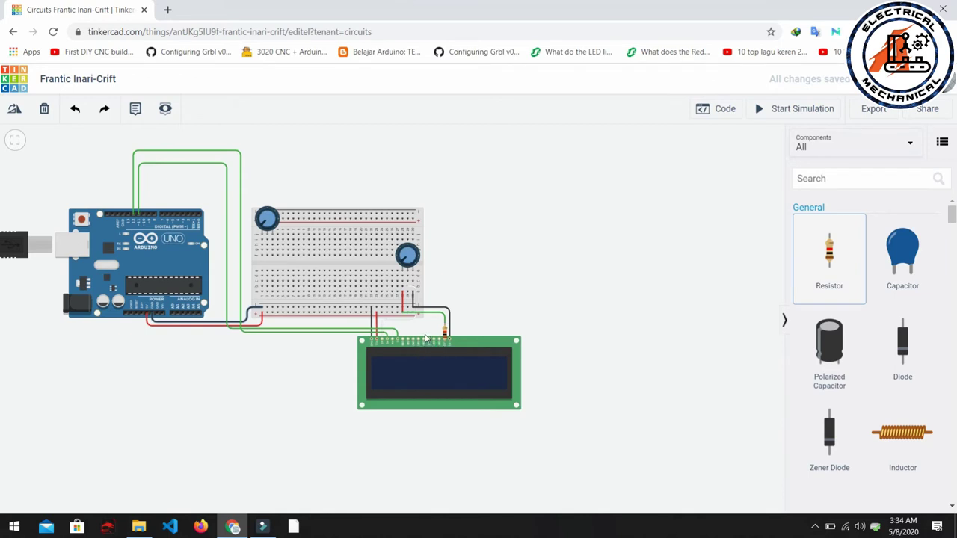
pyautogui.click(189, 216)
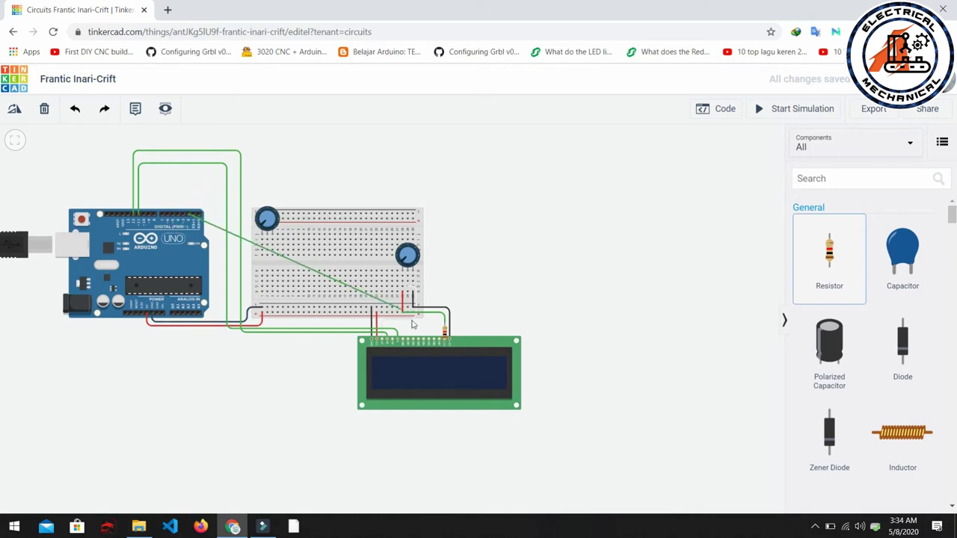
pyautogui.click(439, 342)
pyautogui.moveTo(434, 341); pyautogui.dragTo(439, 340)
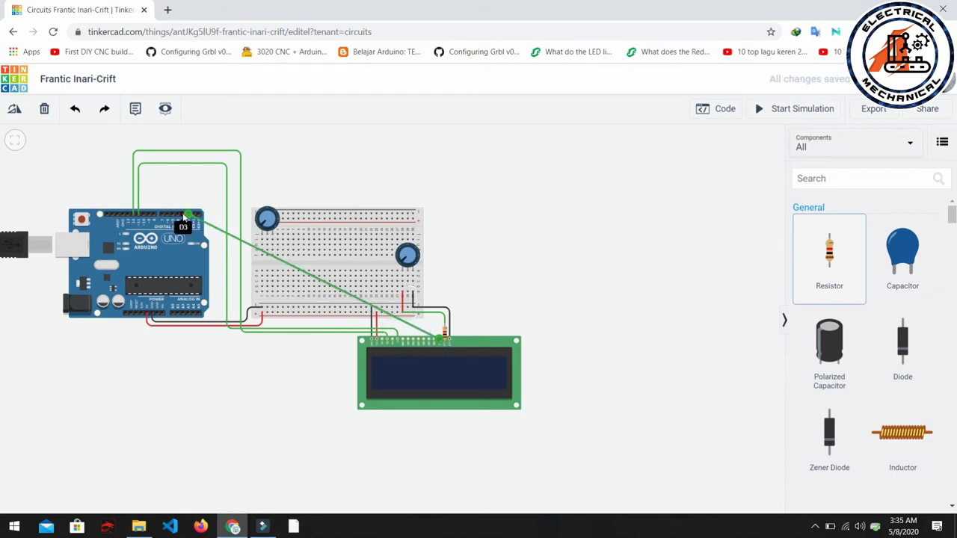
# Step: Route the DB7 wire with right-angle bends above the Arduino and breadboard and straight down to the LCD pin
pyautogui.click(214, 228)
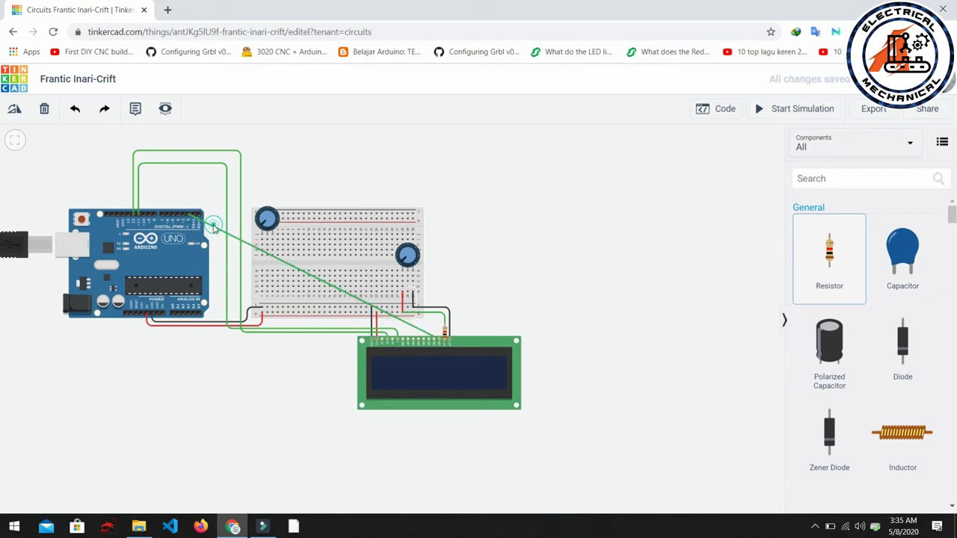
pyautogui.moveTo(214, 228); pyautogui.dragTo(187, 173)
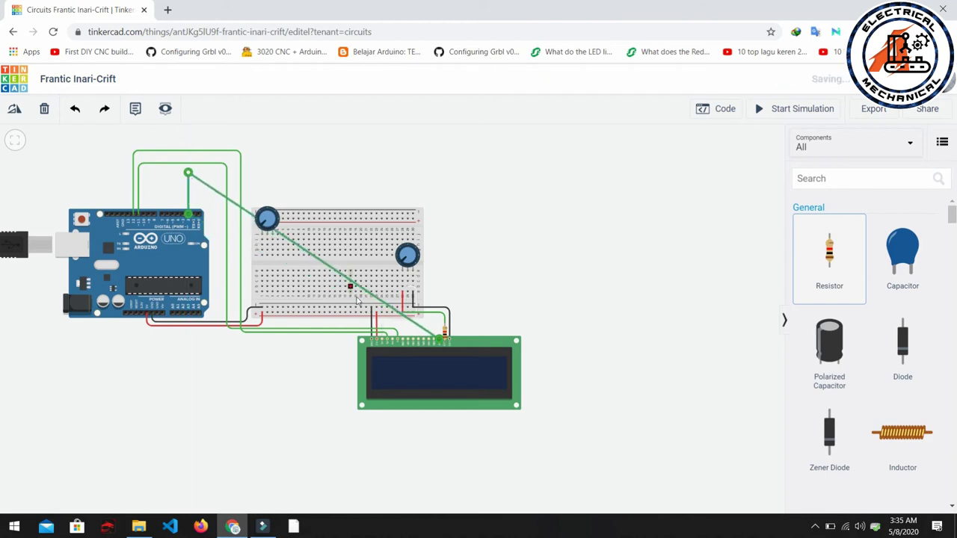
pyautogui.click(425, 331)
pyautogui.moveTo(426, 332); pyautogui.dragTo(440, 322)
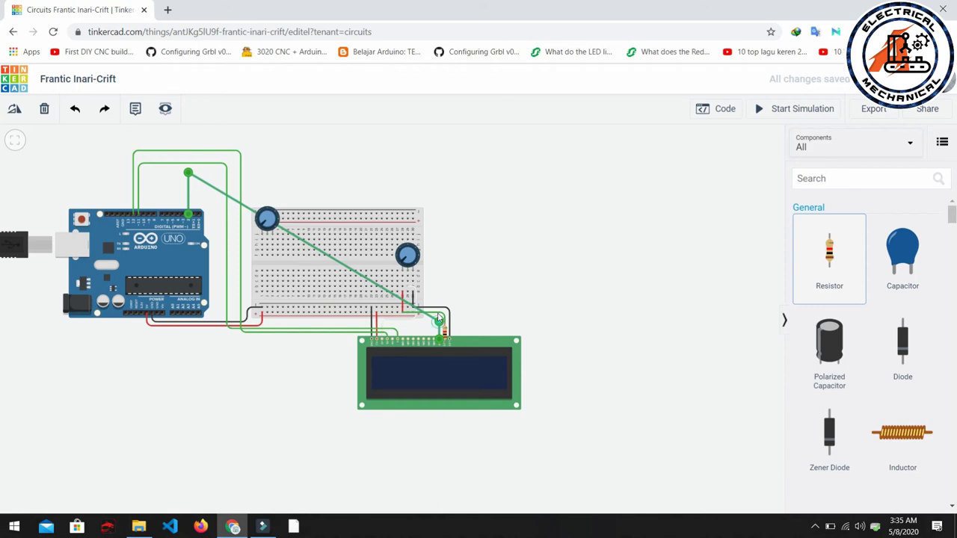
pyautogui.moveTo(439, 320); pyautogui.dragTo(439, 299)
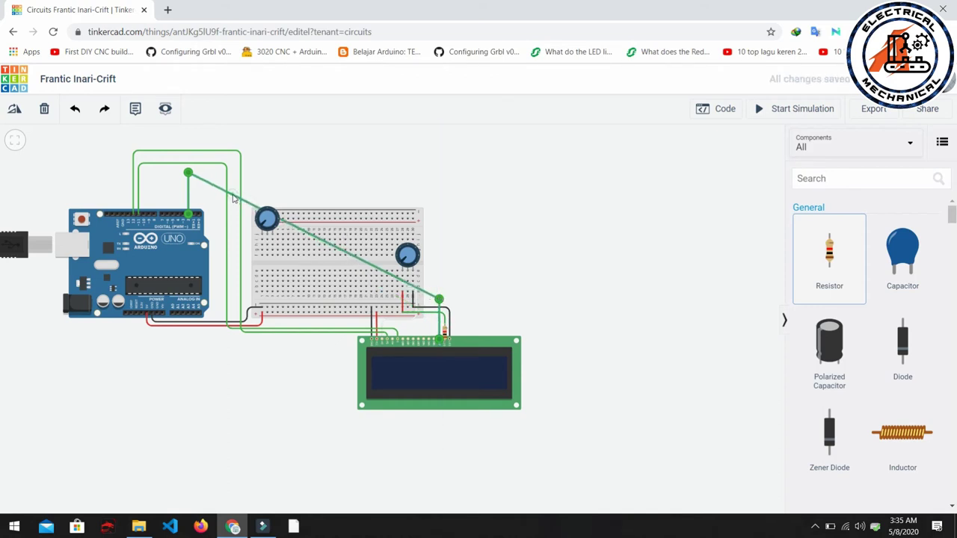
pyautogui.moveTo(233, 197); pyautogui.dragTo(439, 172)
pyautogui.click(474, 216)
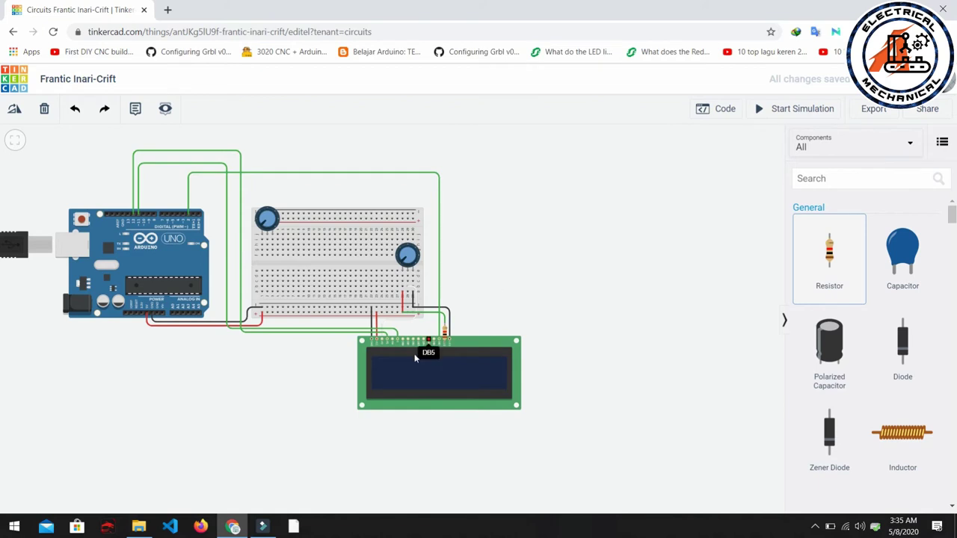
# Step: Wire Arduino pin 3 to the LCD's DB6 pin, routing it with right-angle bends just inside the DB7 wire
pyautogui.click(186, 216)
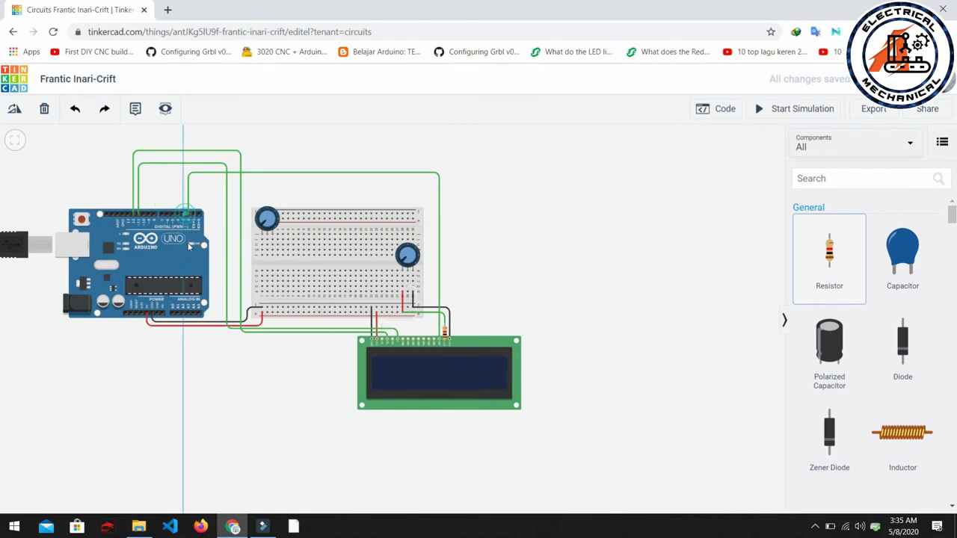
pyautogui.click(433, 341)
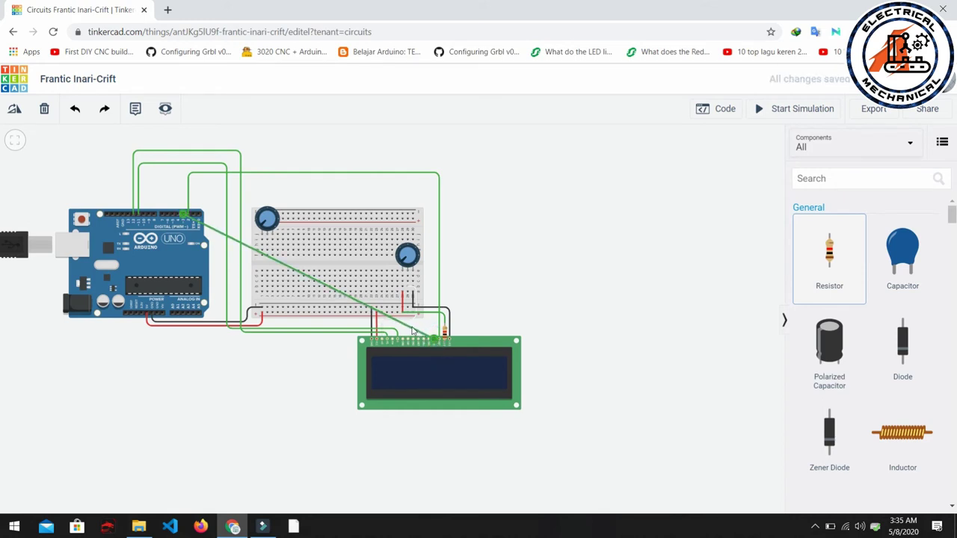
pyautogui.moveTo(413, 330); pyautogui.dragTo(435, 300)
pyautogui.moveTo(236, 233); pyautogui.dragTo(434, 184)
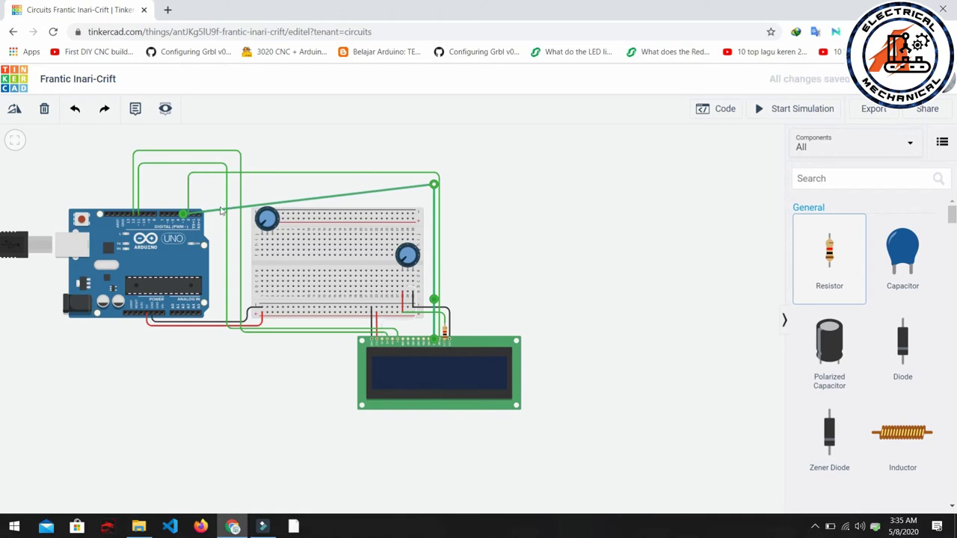
pyautogui.moveTo(215, 212); pyautogui.dragTo(187, 177)
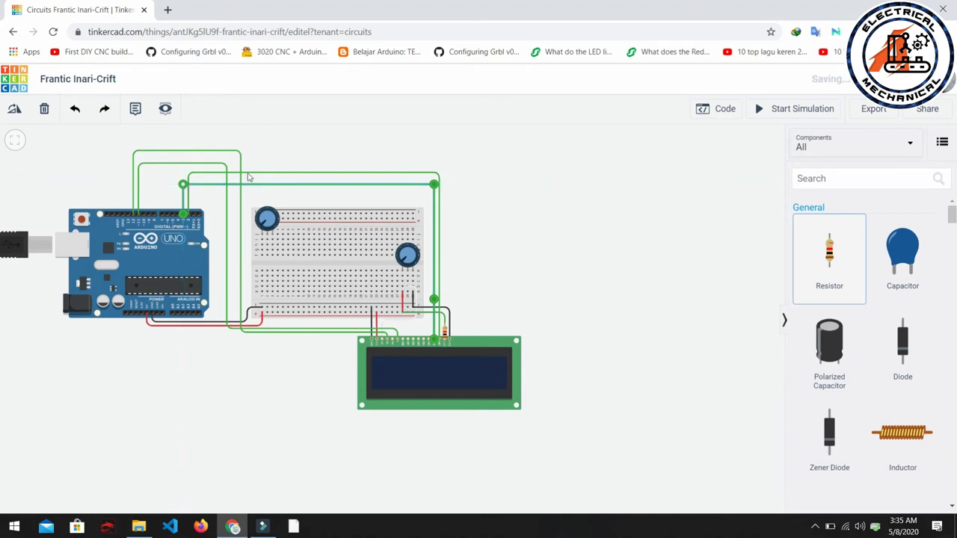
pyautogui.click(287, 148)
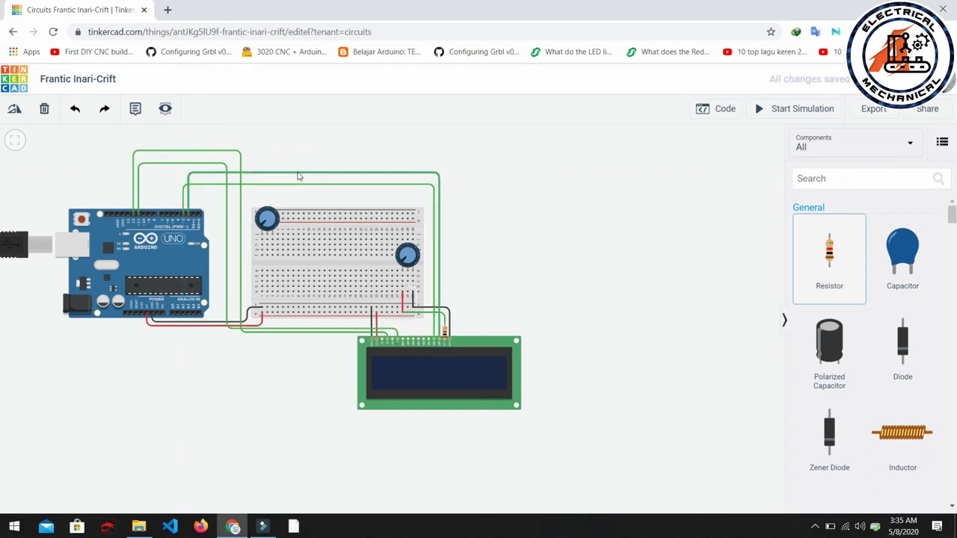
# Step: Lower both upper corners of the DB7 wire so its horizontal run sits just above the breadboard
pyautogui.click(298, 176)
pyautogui.moveTo(440, 176); pyautogui.dragTo(439, 196)
pyautogui.moveTo(188, 173); pyautogui.dragTo(188, 200)
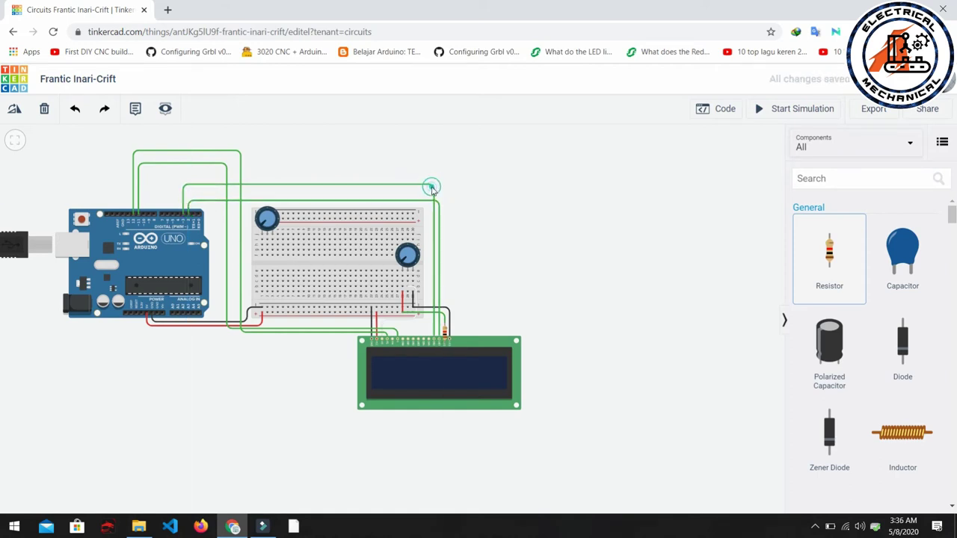
# Step: Lower both upper corners of the DB6 wire so it runs level and close above the DB7 wire
pyautogui.click(432, 185)
pyautogui.moveTo(433, 185); pyautogui.dragTo(434, 192)
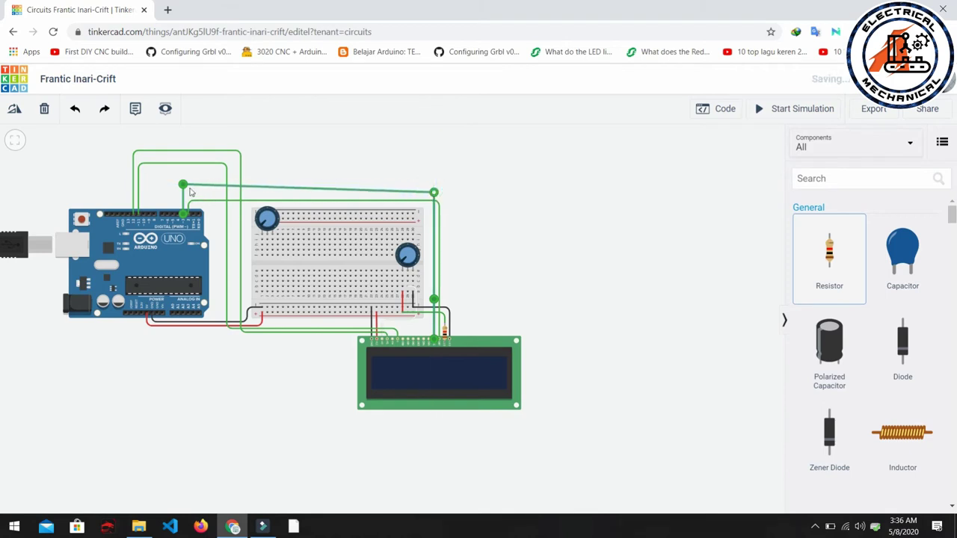
pyautogui.moveTo(186, 189); pyautogui.dragTo(186, 197)
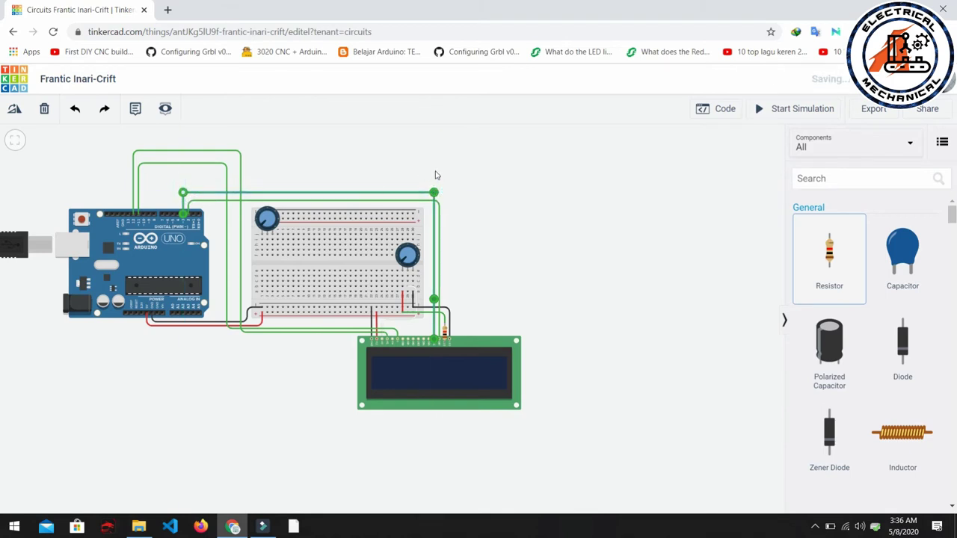
pyautogui.click(449, 182)
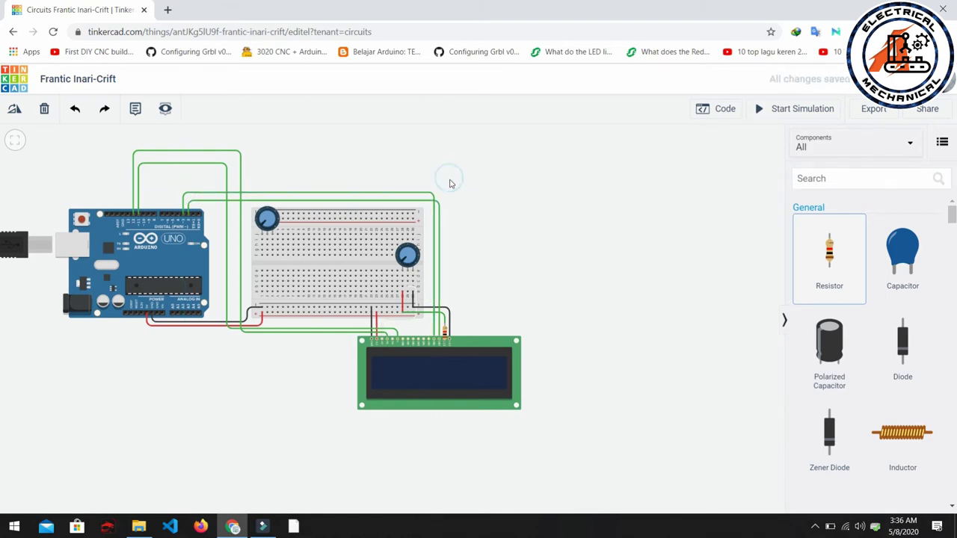
# Step: Wire the LCD's DB5 pin to Arduino pin 4, routing it with right-angle bends just above the DB6 wire
pyautogui.click(429, 342)
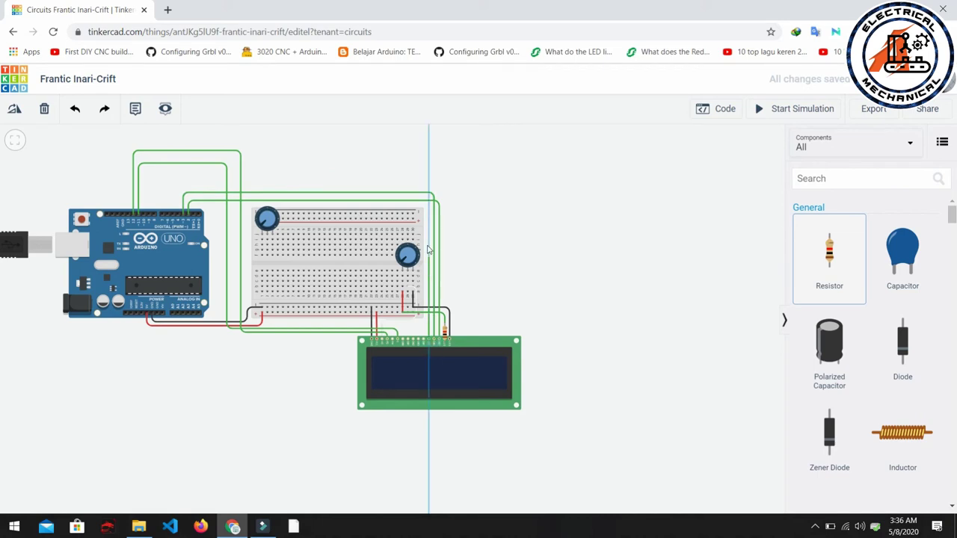
pyautogui.click(178, 217)
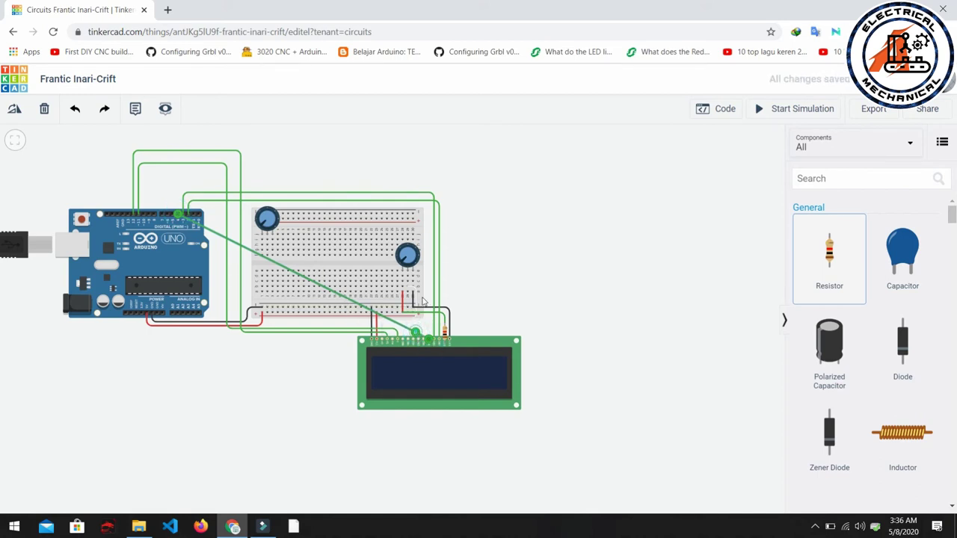
pyautogui.moveTo(418, 334); pyautogui.dragTo(428, 185)
pyautogui.moveTo(219, 211); pyautogui.dragTo(177, 185)
pyautogui.click(498, 242)
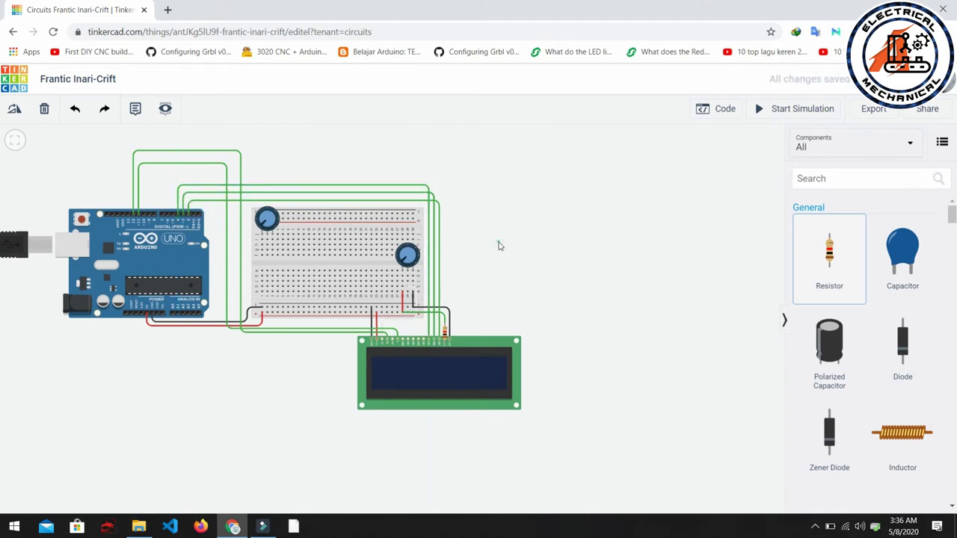
# Step: Wire the LCD's DB4 pin to Arduino pin 5, routing it with right-angle bends just above the DB5 wire
pyautogui.click(423, 342)
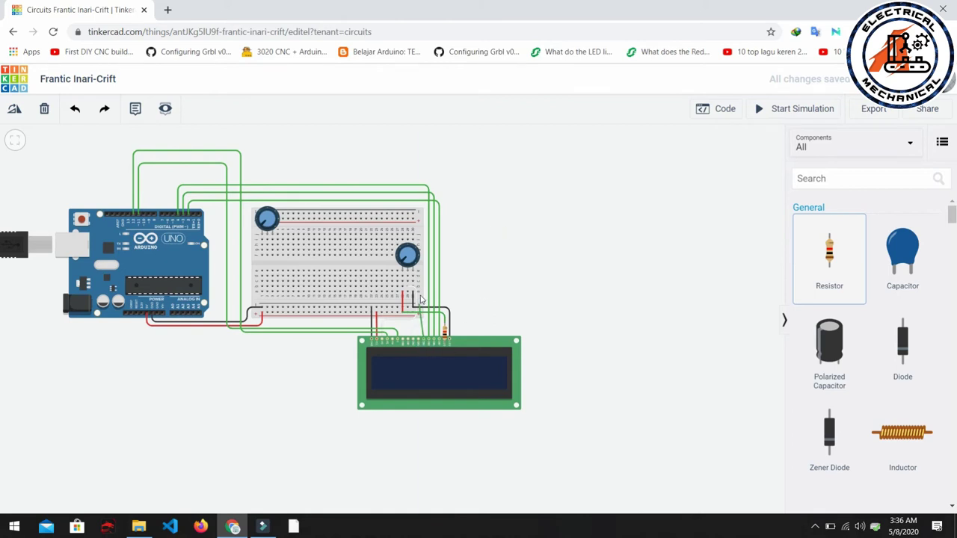
pyautogui.click(172, 217)
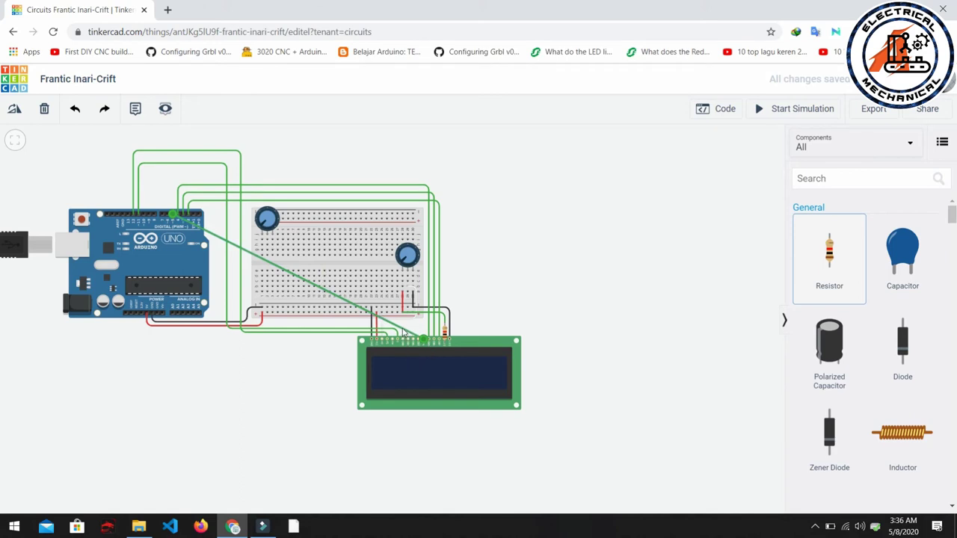
pyautogui.moveTo(404, 333); pyautogui.dragTo(423, 178)
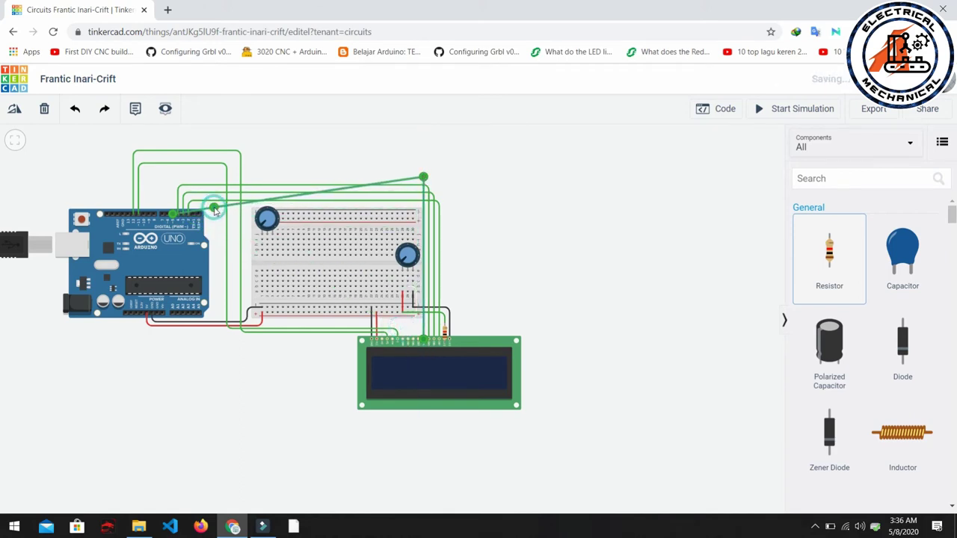
pyautogui.moveTo(215, 210); pyautogui.dragTo(173, 180)
pyautogui.click(584, 299)
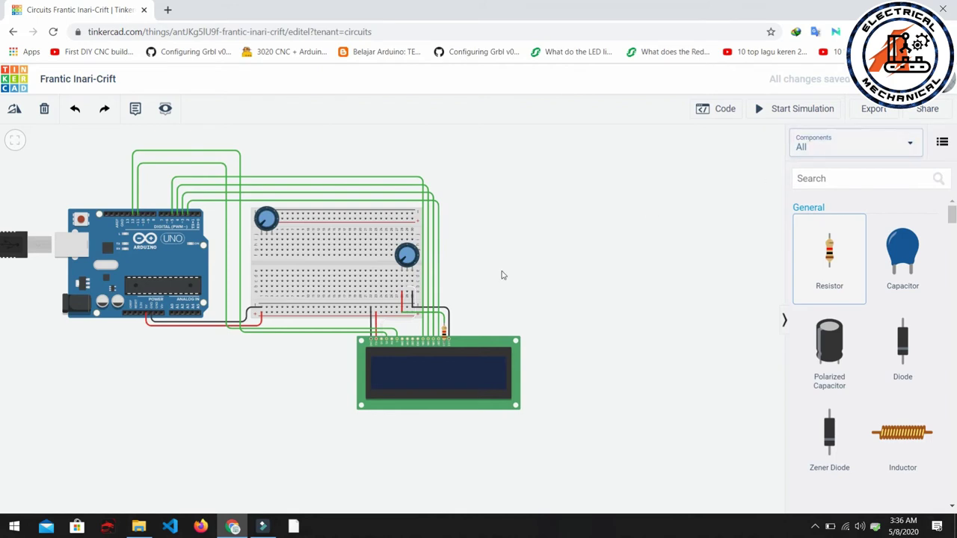
pyautogui.click(440, 278)
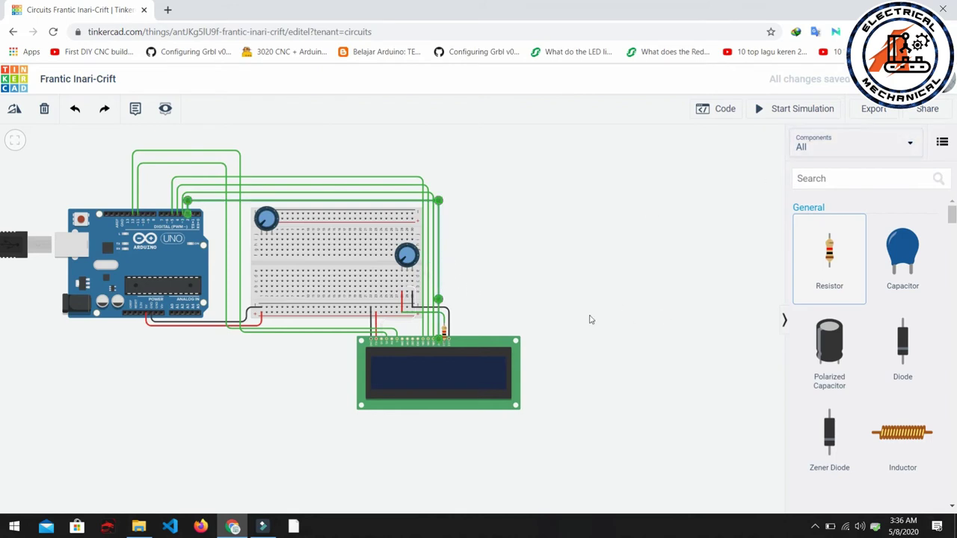
pyautogui.click(438, 275)
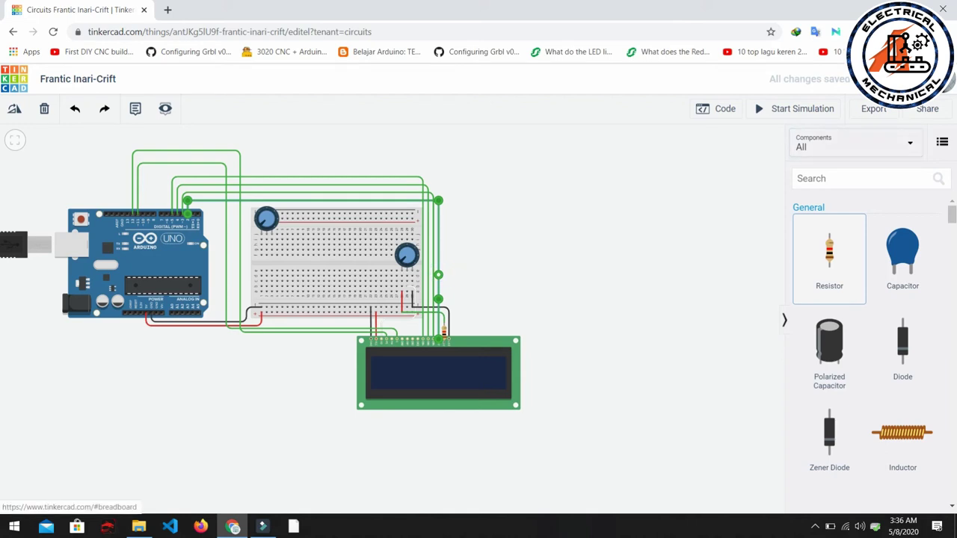
pyautogui.click(942, 143)
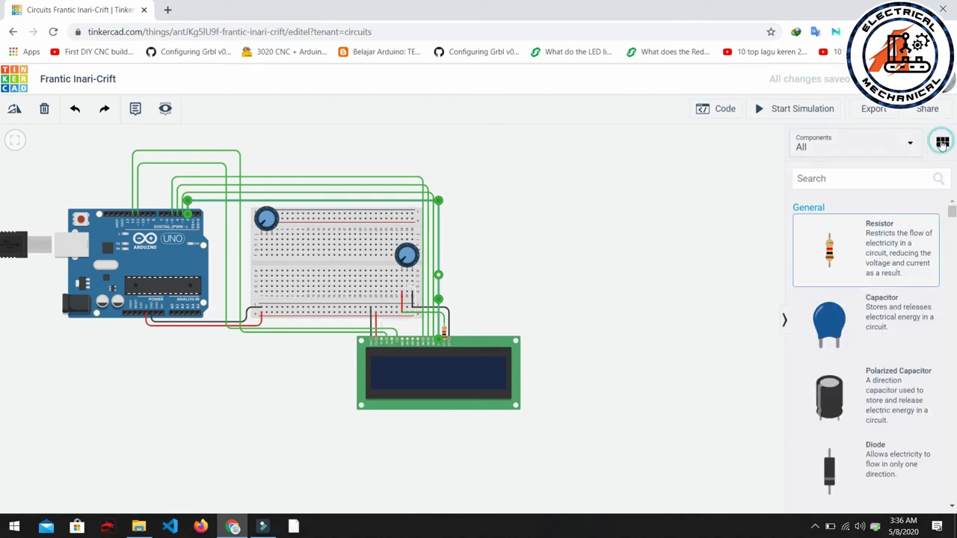
pyautogui.click(942, 142)
pyautogui.click(375, 323)
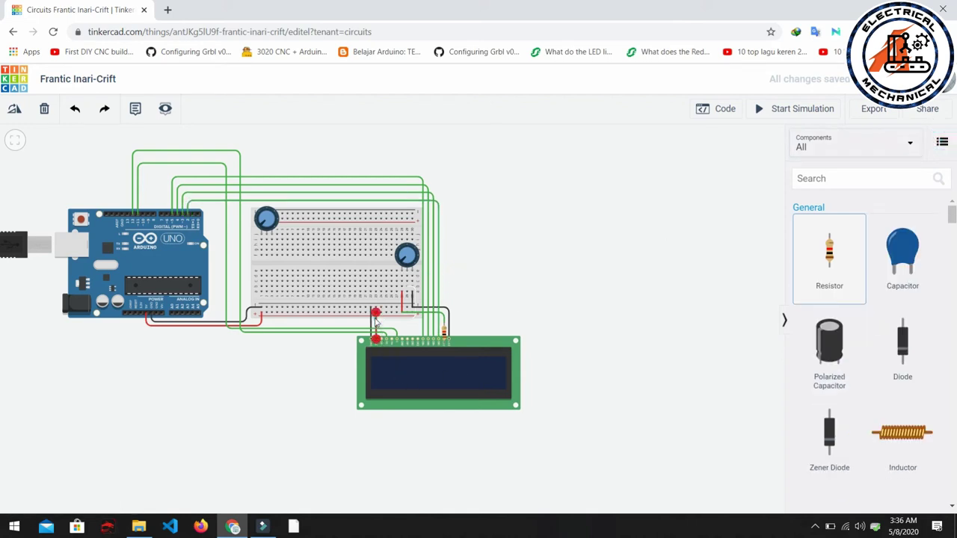
pyautogui.scroll(3, 633, 319)
pyautogui.scroll(-3, 625, 316)
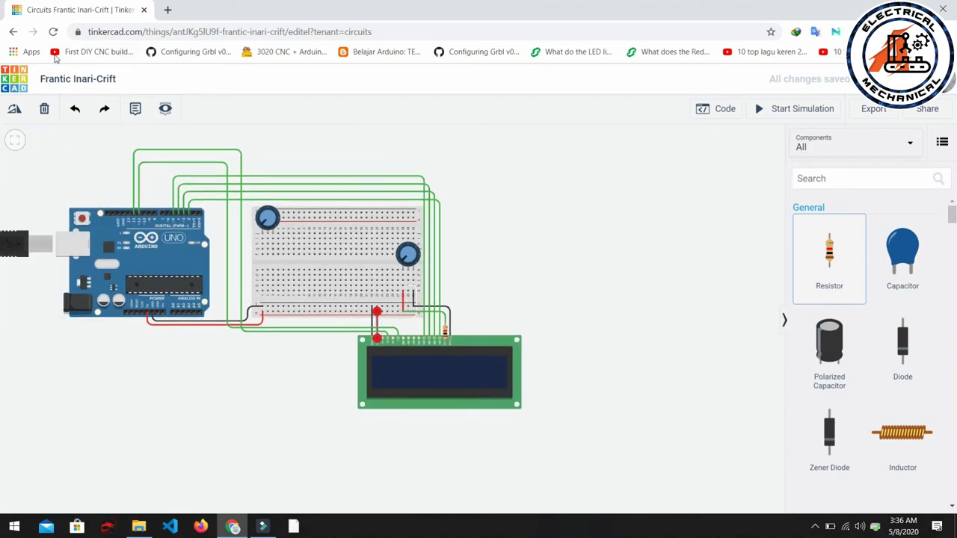
# Step: Reload the circuit editor page and set the color of the DB7 wire to yellow
pyautogui.click(53, 32)
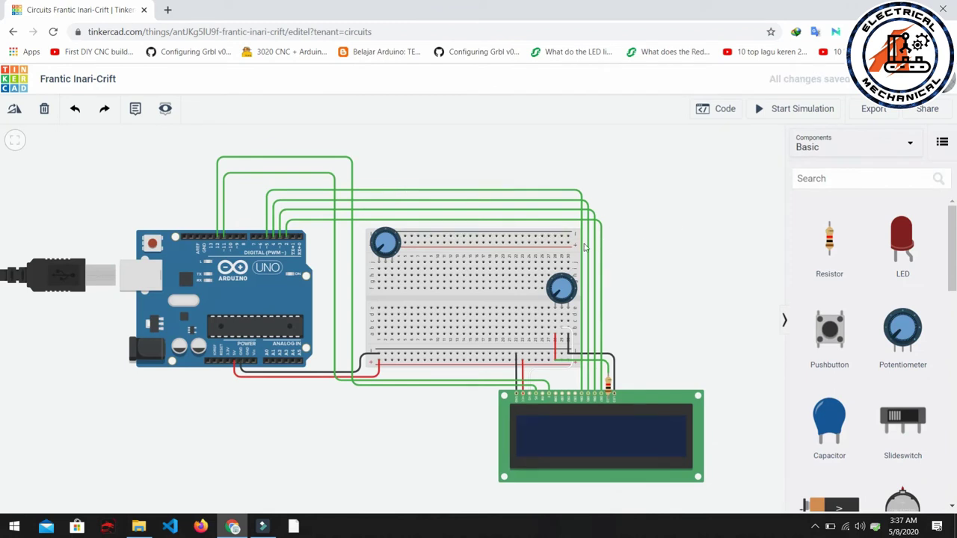
pyautogui.click(601, 244)
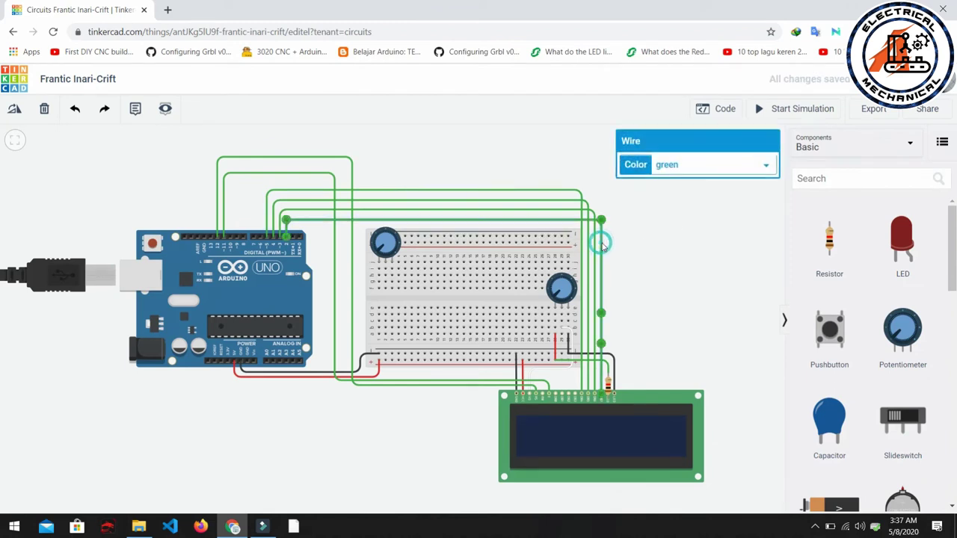
pyautogui.click(689, 170)
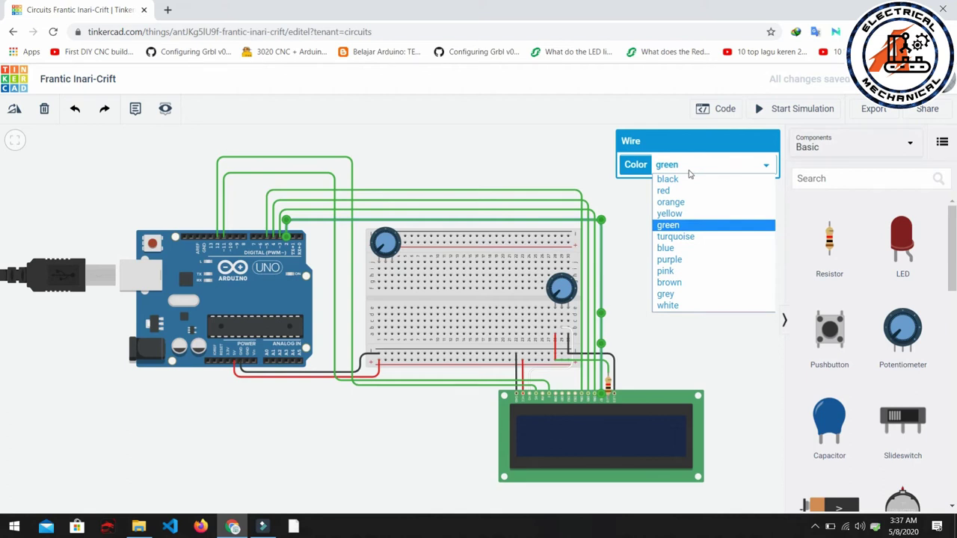
pyautogui.click(711, 214)
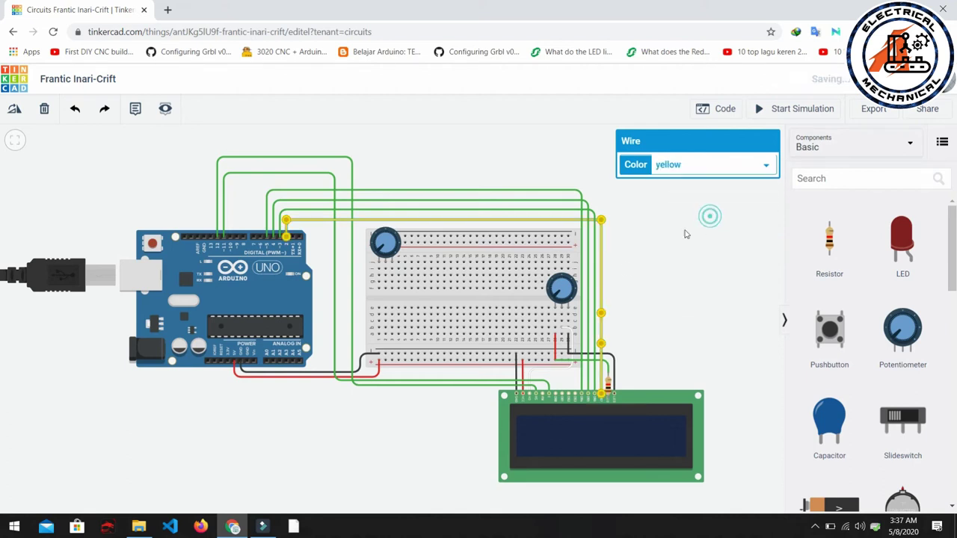
# Step: Set the color of the DB6 wire from Arduino pin 3 to orange
pyautogui.click(595, 279)
pyautogui.click(733, 166)
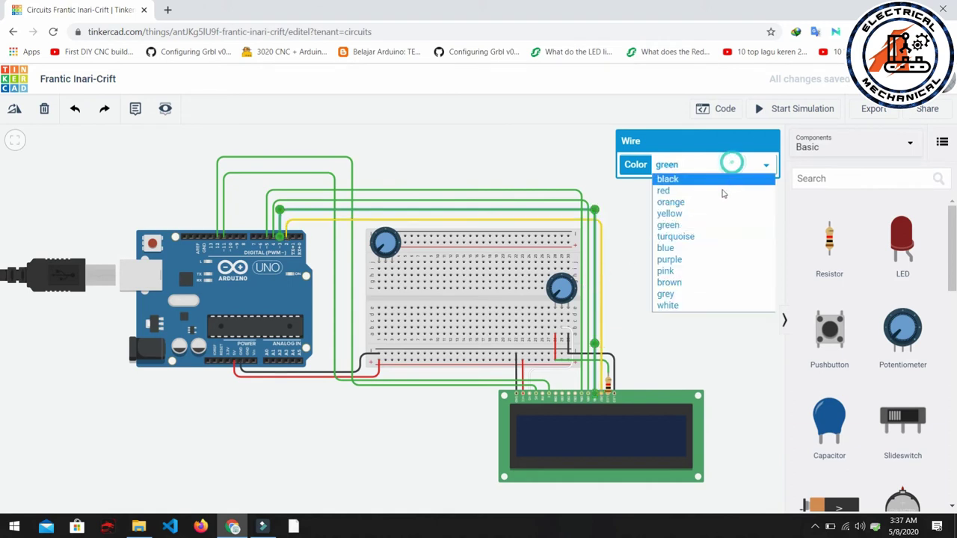
pyautogui.click(721, 203)
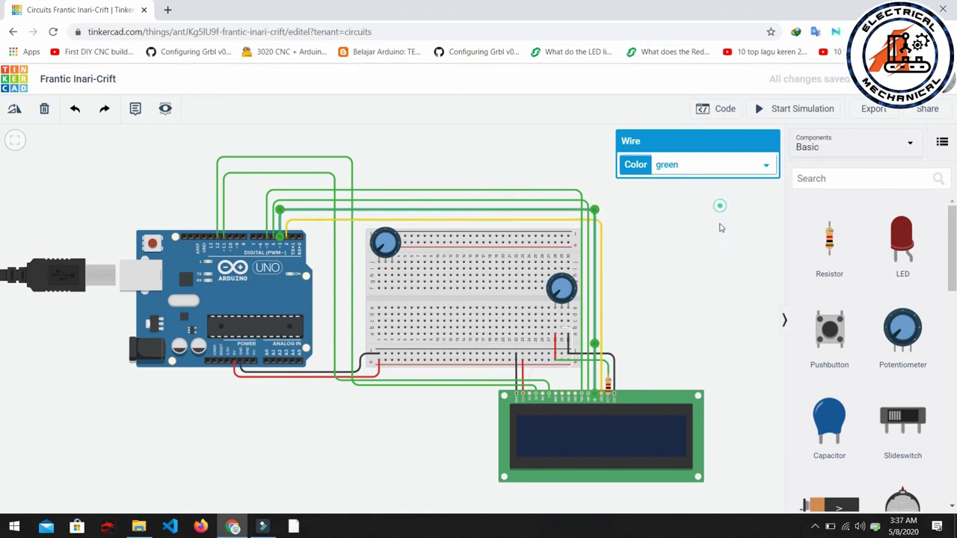
# Step: Set the color of the DB5 wire from Arduino pin 4 to turquoise and the DB4 wire from pin 5 to blue
pyautogui.click(588, 314)
pyautogui.click(731, 163)
pyautogui.click(724, 238)
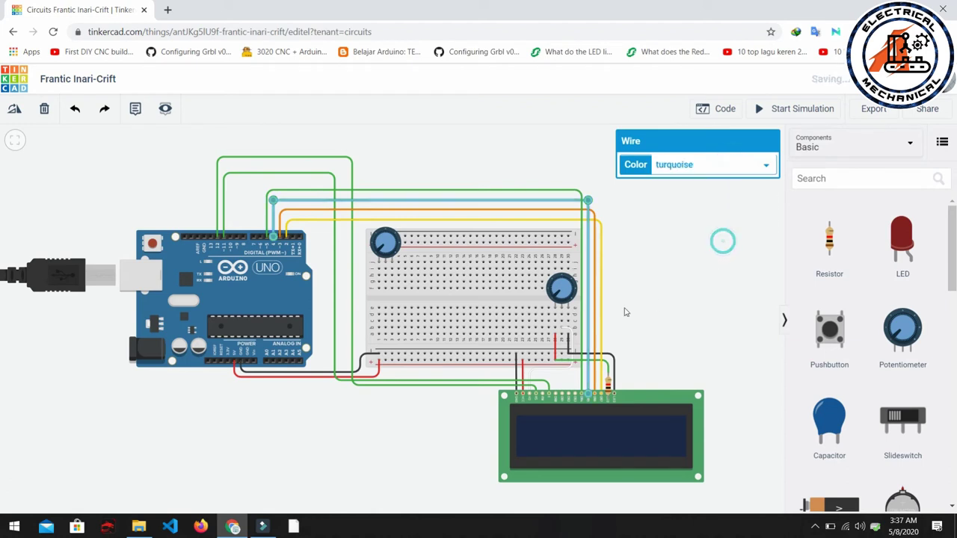
pyautogui.click(583, 286)
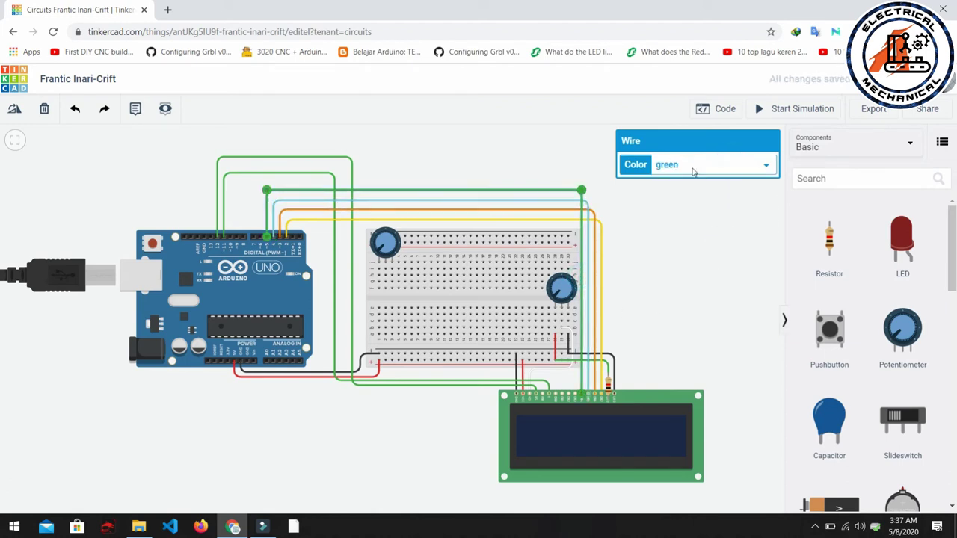
pyautogui.click(690, 164)
pyautogui.click(695, 248)
pyautogui.click(662, 262)
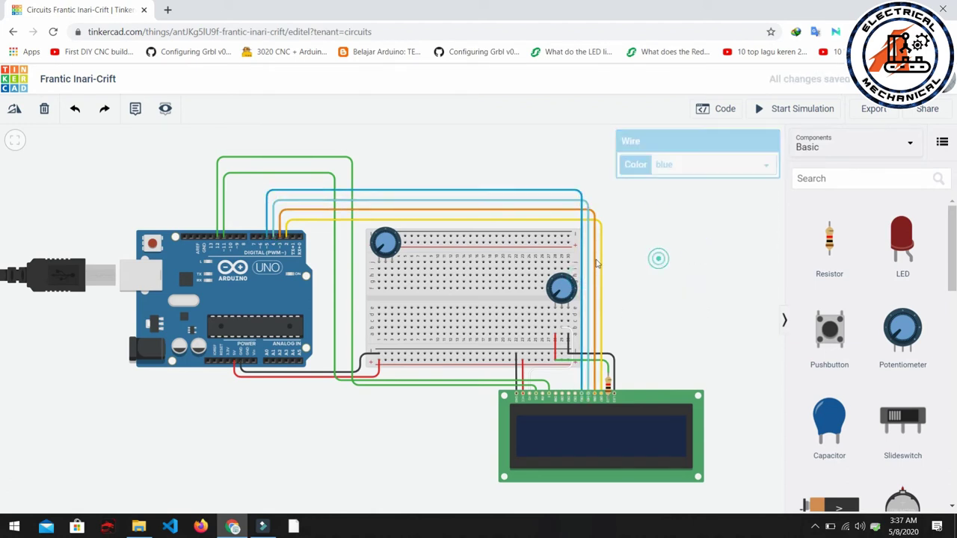
# Step: Set the color of the RS wire from Arduino pin 12 to purple and the wire from pin 11 to brown
pyautogui.click(352, 168)
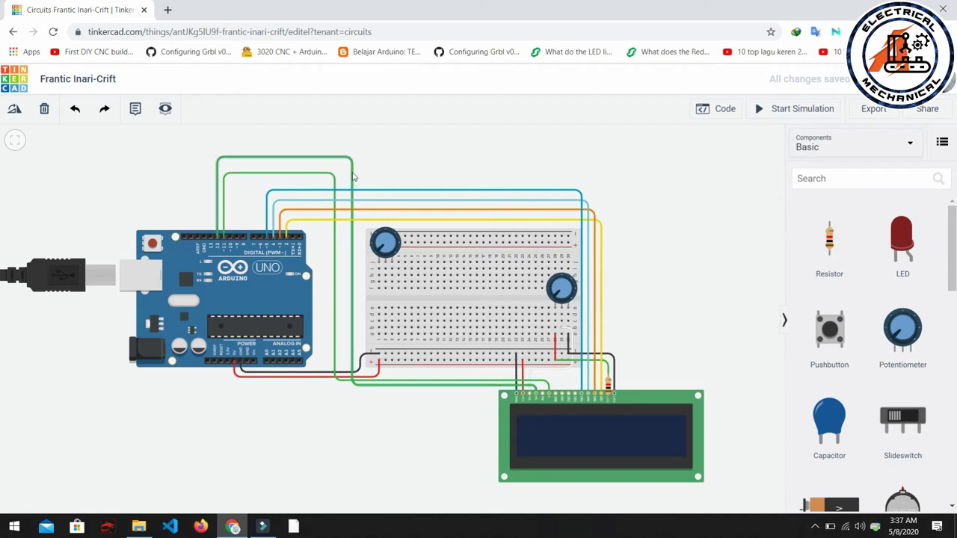
pyautogui.click(716, 164)
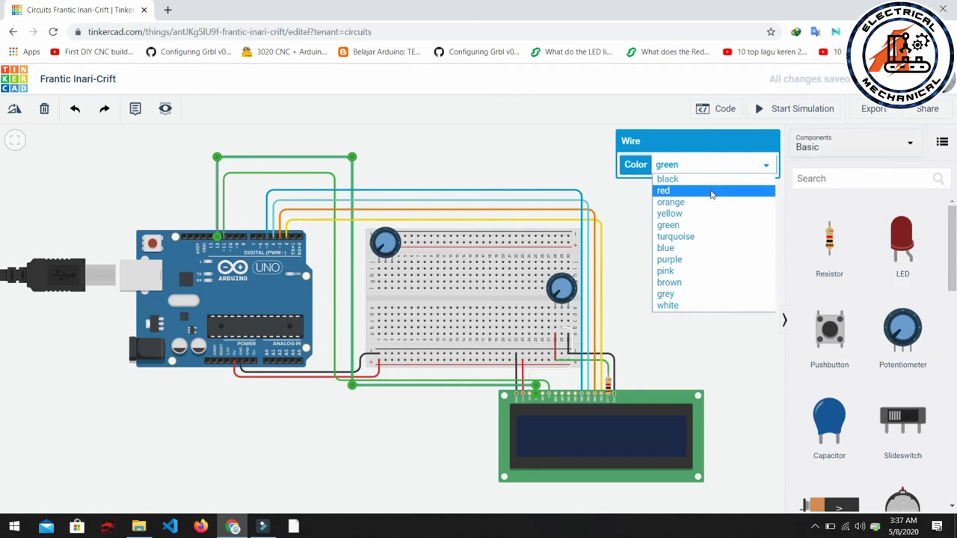
pyautogui.click(711, 260)
pyautogui.click(311, 174)
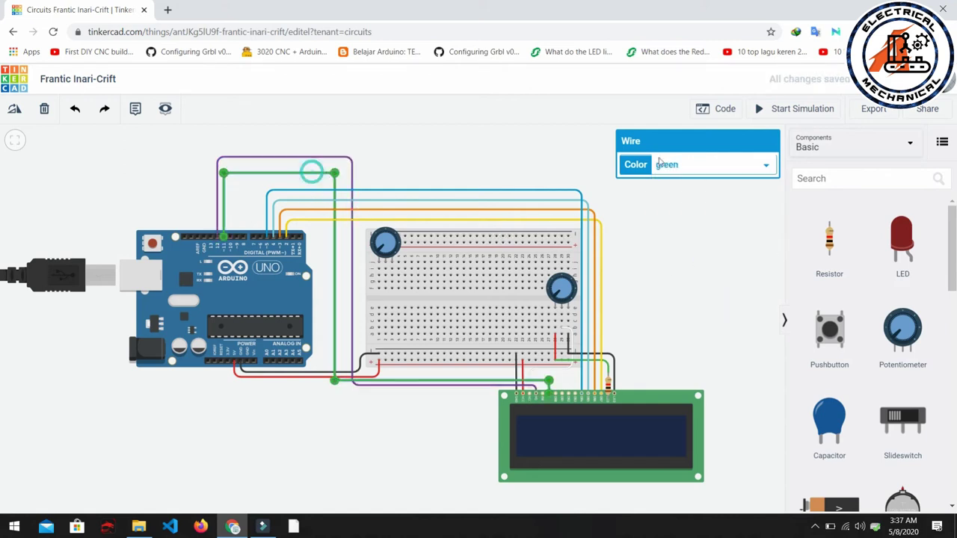
pyautogui.click(689, 163)
pyautogui.click(706, 282)
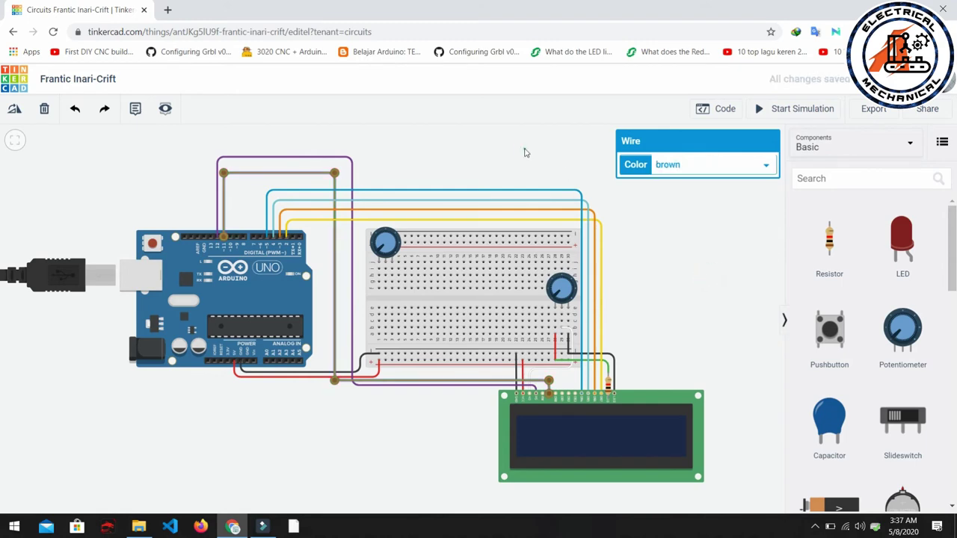
pyautogui.click(686, 265)
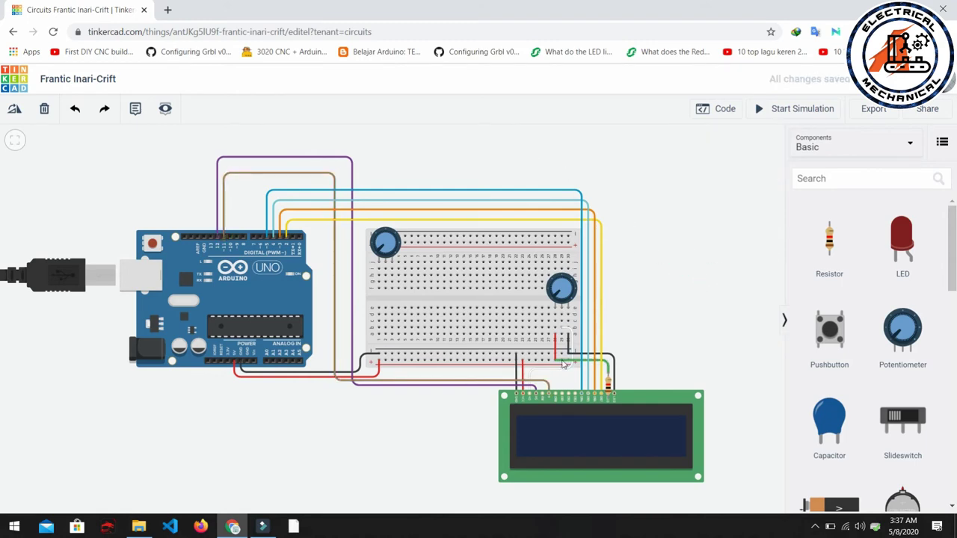
# Step: Raise the two lower bends of the black GND wire between Arduino and breadboard slightly, keeping it straight and clear of the red wire
pyautogui.scroll(3, 432, 372)
pyautogui.scroll(1, 367, 385)
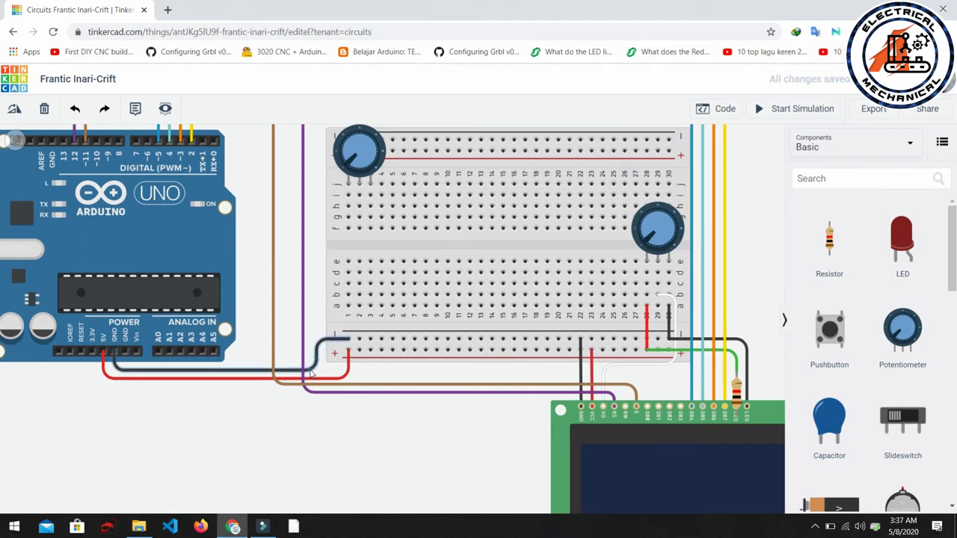
pyautogui.moveTo(313, 370); pyautogui.dragTo(316, 366)
pyautogui.moveTo(113, 371); pyautogui.dragTo(114, 365)
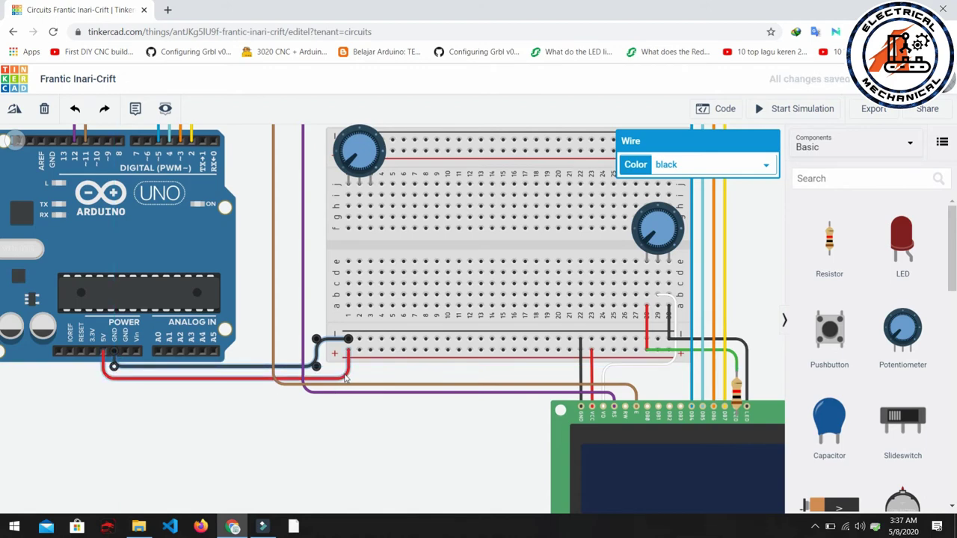
pyautogui.click(307, 394)
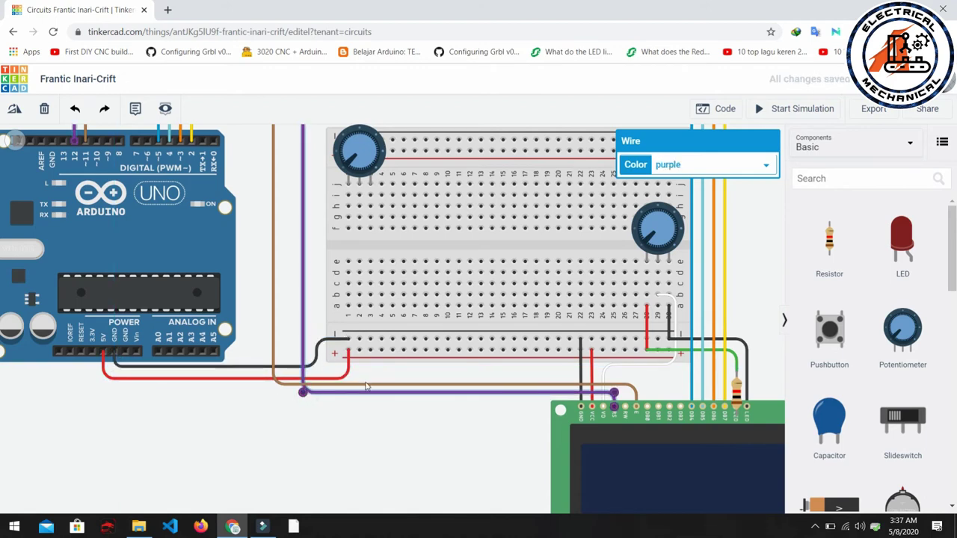
pyautogui.scroll(-3, 314, 389)
pyautogui.click(639, 359)
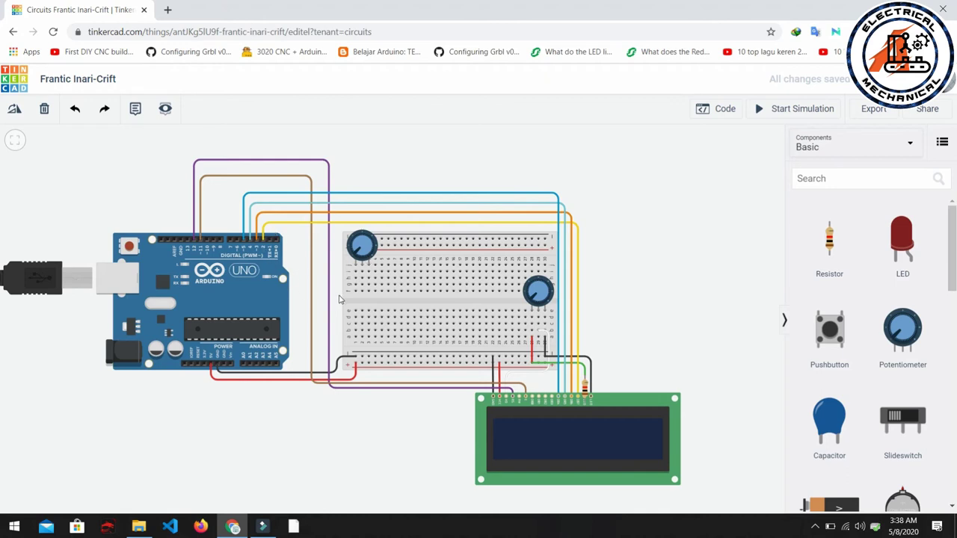
# Step: Wire both outer terminals of the left potentiometer straight down to the lower negative rail, shifting the potentiometer one column to the right
pyautogui.click(356, 266)
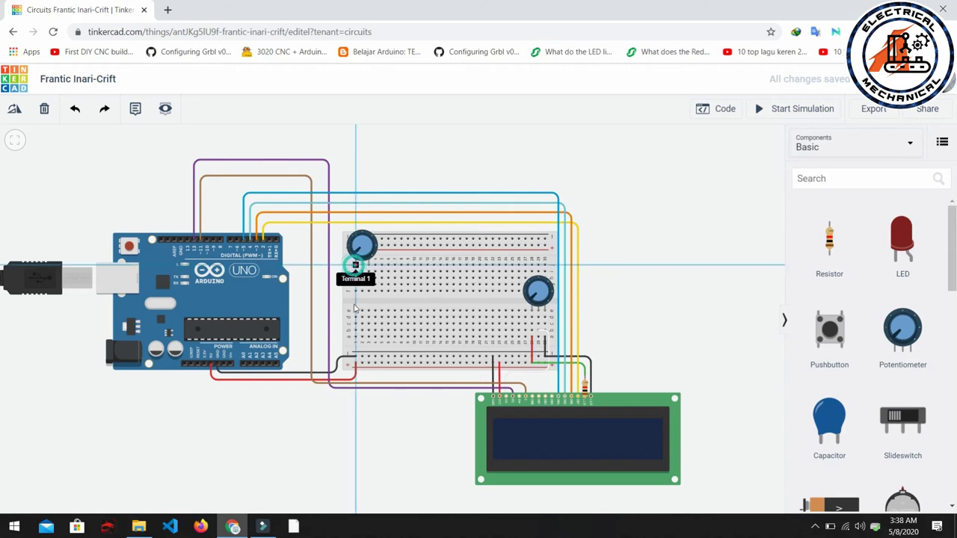
pyautogui.click(362, 357)
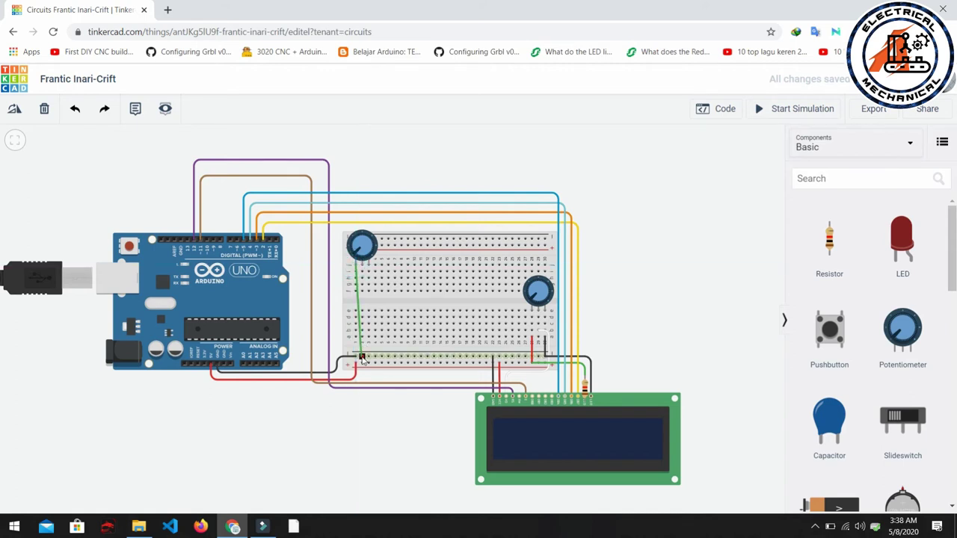
pyautogui.moveTo(363, 249); pyautogui.dragTo(374, 254)
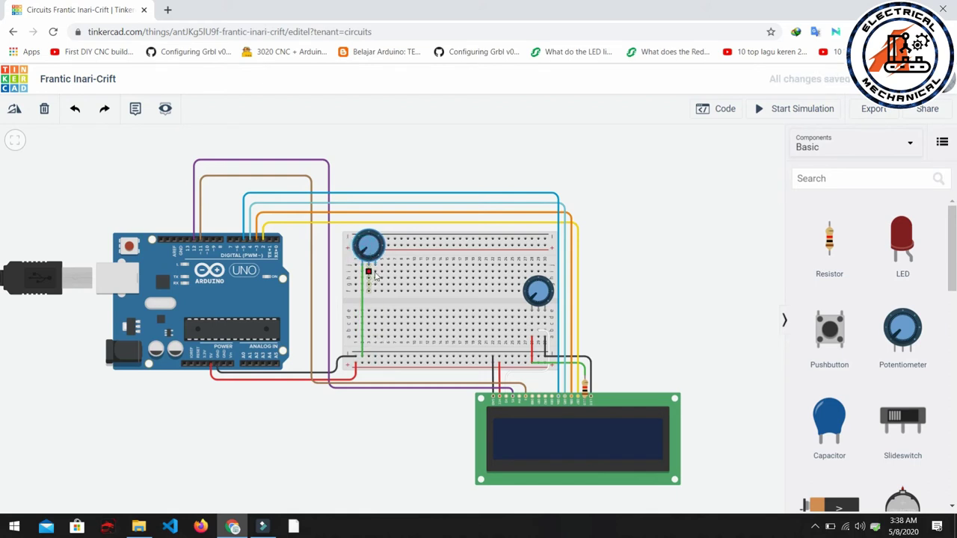
pyautogui.click(374, 268)
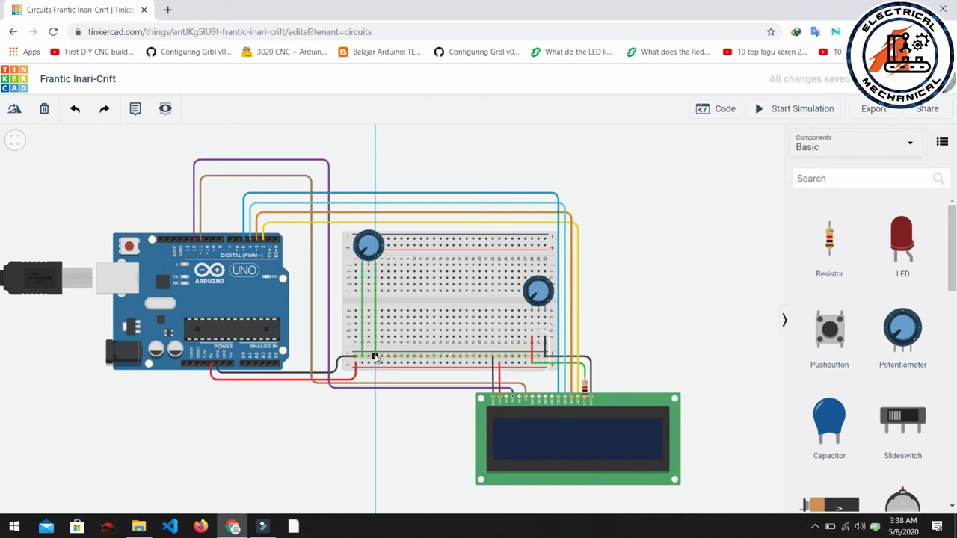
pyautogui.click(374, 356)
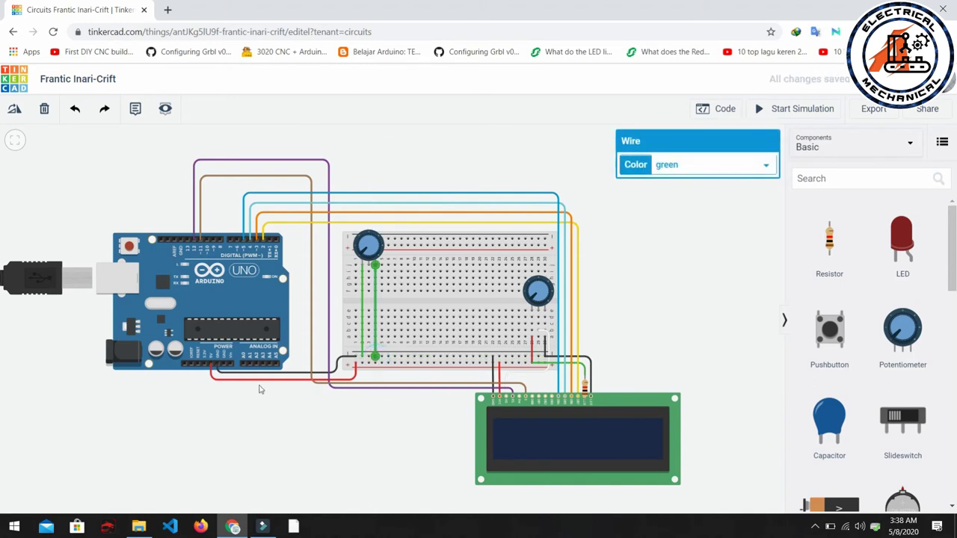
# Step: Wire the left potentiometer's middle terminal to Arduino pin A0, routing it with right-angle bends below the other wires
pyautogui.click(363, 266)
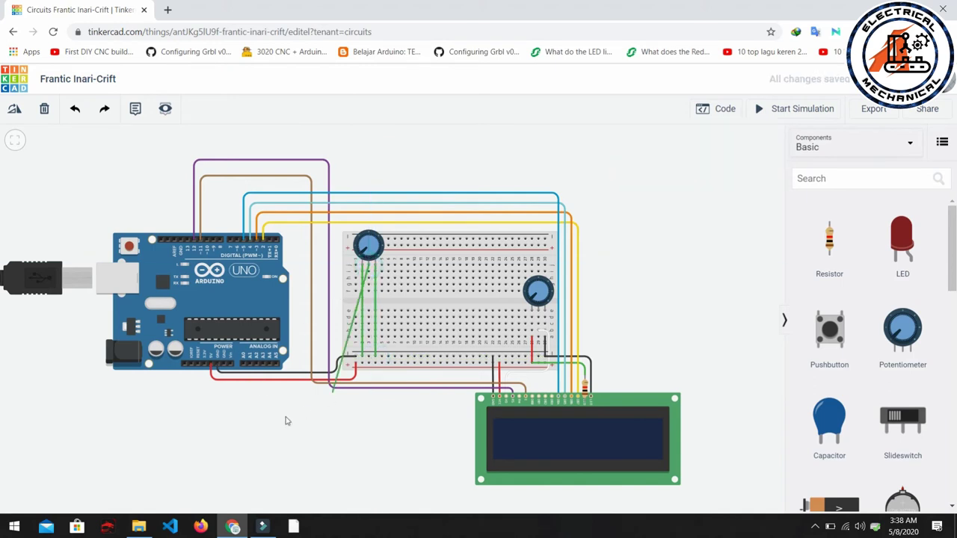
pyautogui.click(243, 366)
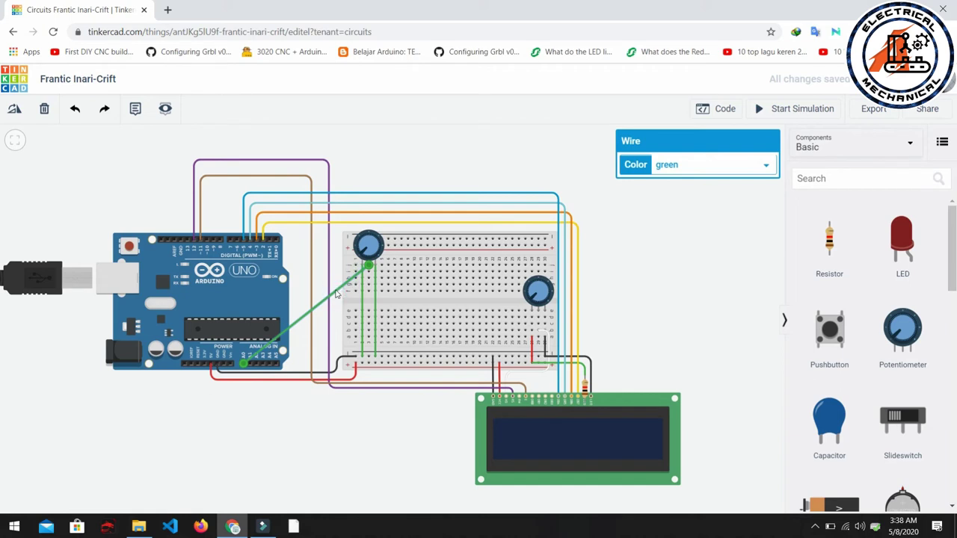
pyautogui.moveTo(334, 290); pyautogui.dragTo(369, 399)
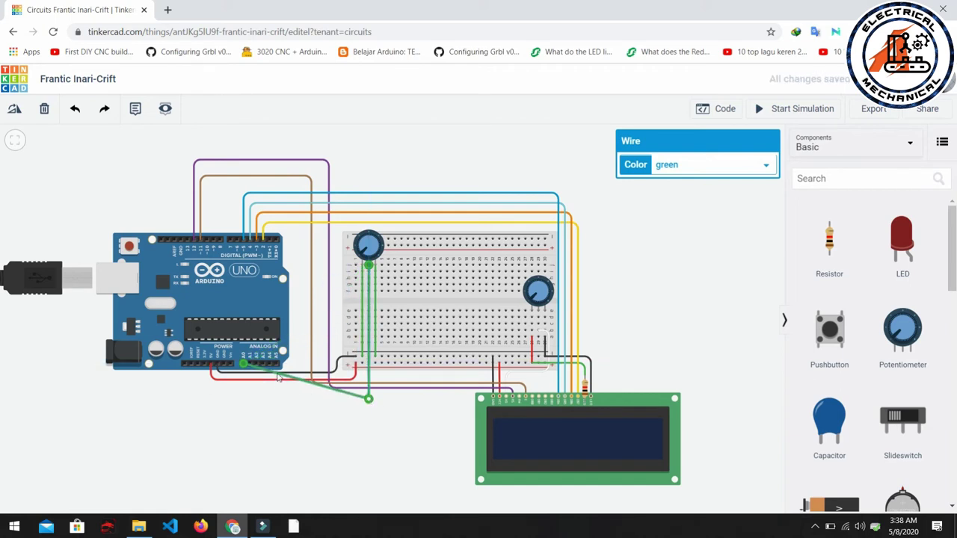
pyautogui.moveTo(278, 376); pyautogui.dragTo(247, 404)
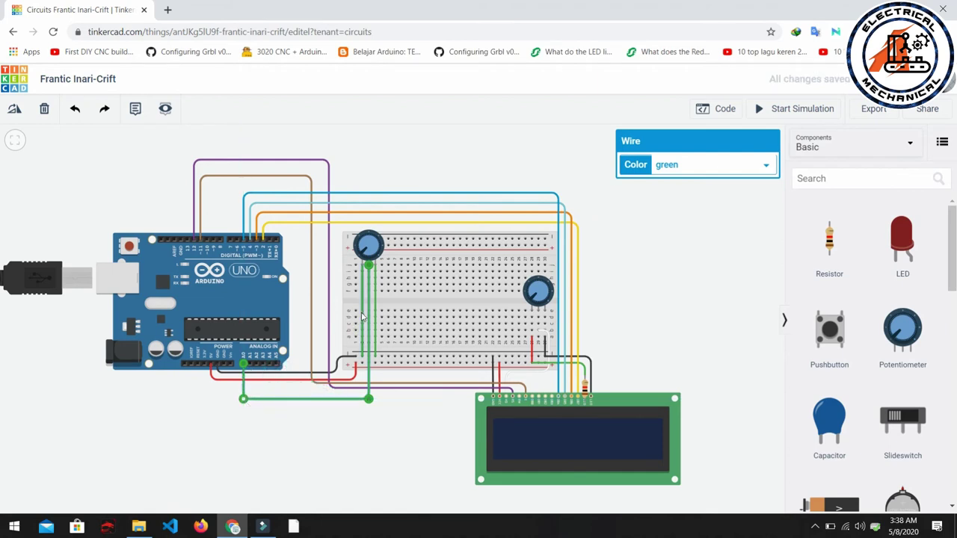
# Step: Set the color of the left potentiometer's Terminal 1 wire to red and move its lower end to the positive rail
pyautogui.moveTo(364, 267); pyautogui.dragTo(362, 357)
pyautogui.click(708, 165)
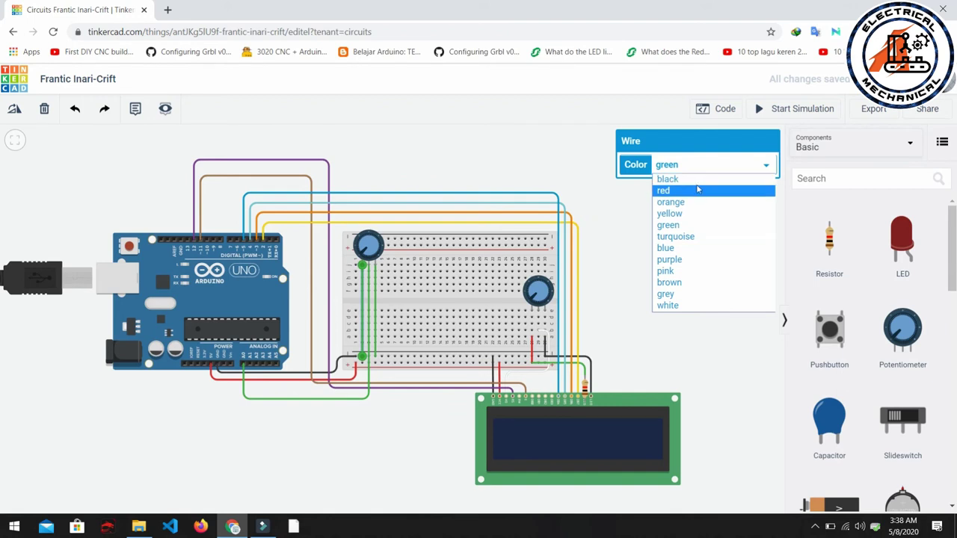
pyautogui.click(696, 191)
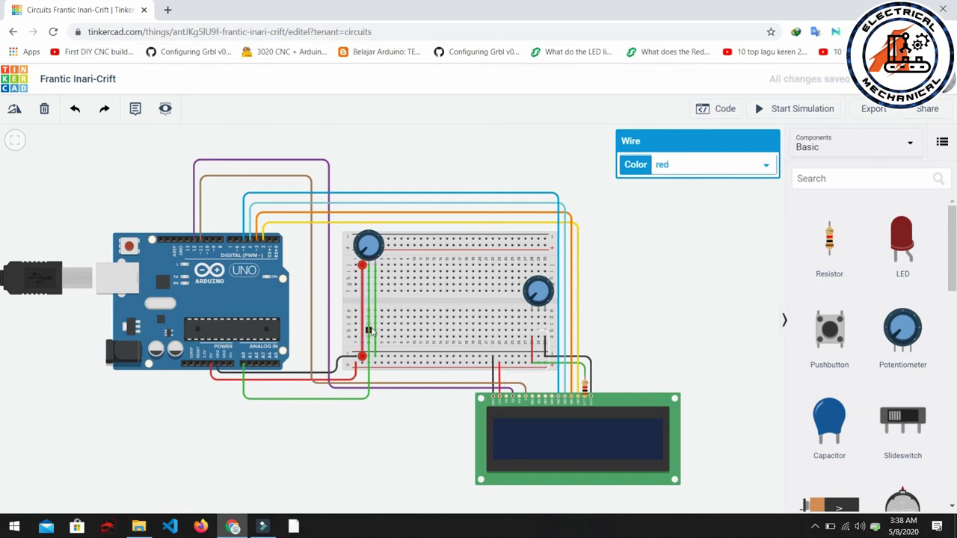
pyautogui.click(372, 332)
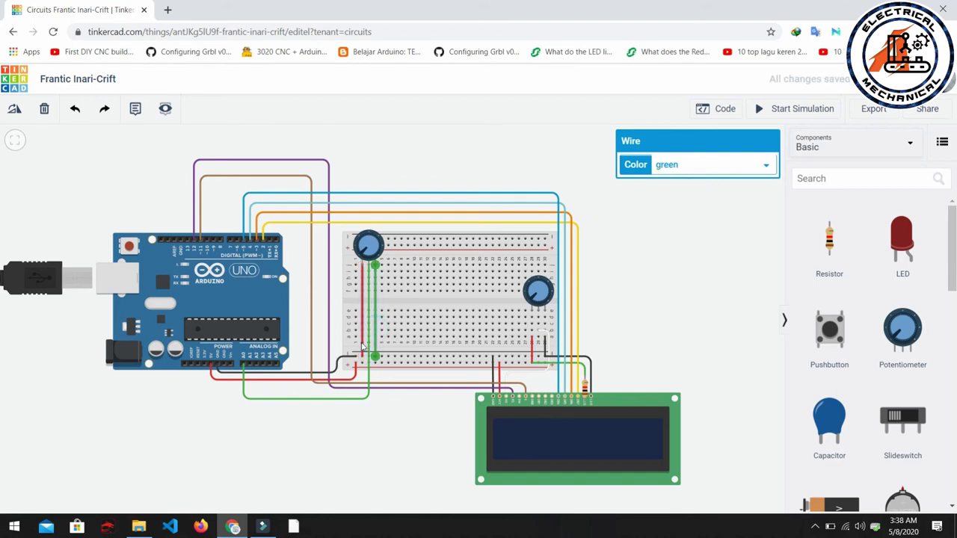
pyautogui.click(362, 356)
pyautogui.moveTo(362, 357); pyautogui.dragTo(362, 363)
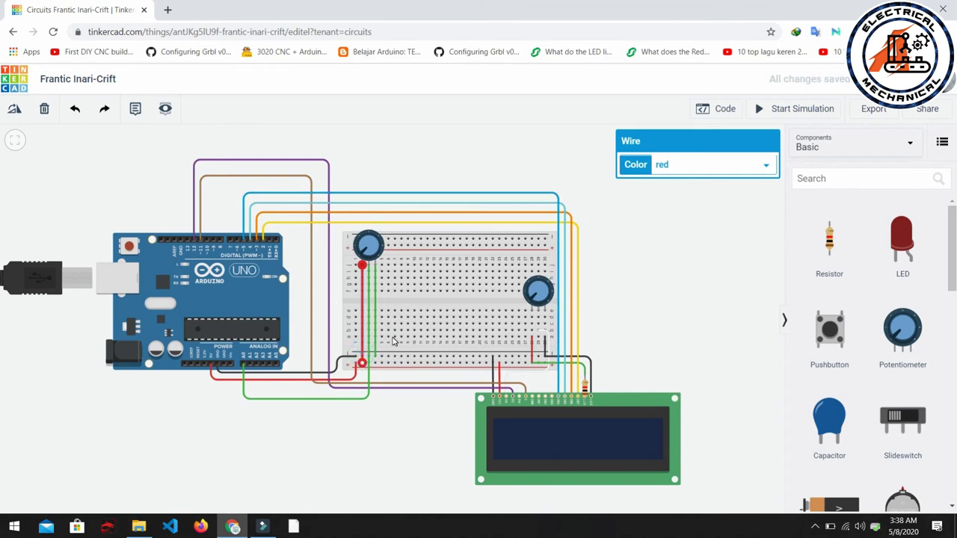
# Step: Set the color of the wire from the left potentiometer's other outer terminal to the negative rail to black
pyautogui.click(374, 329)
pyautogui.click(682, 167)
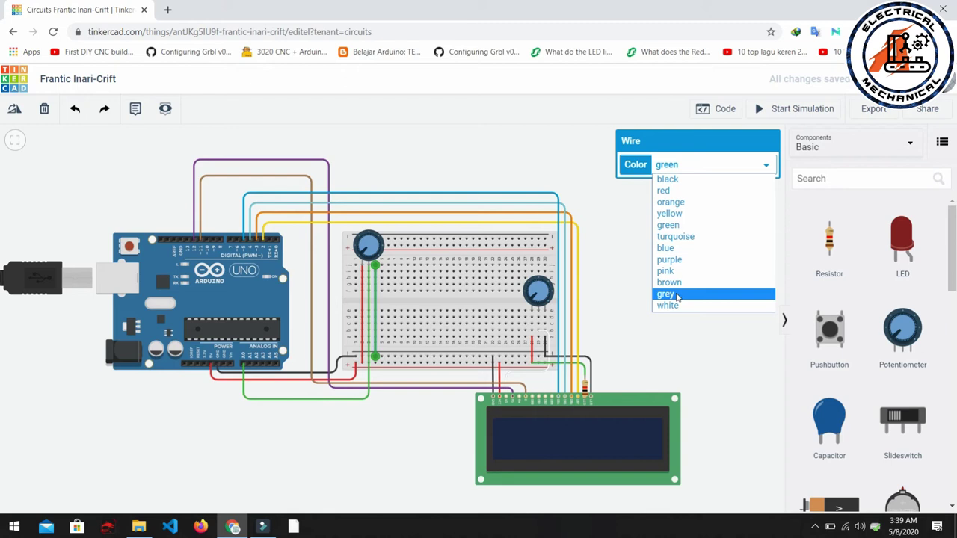
pyautogui.click(668, 168)
pyautogui.click(632, 273)
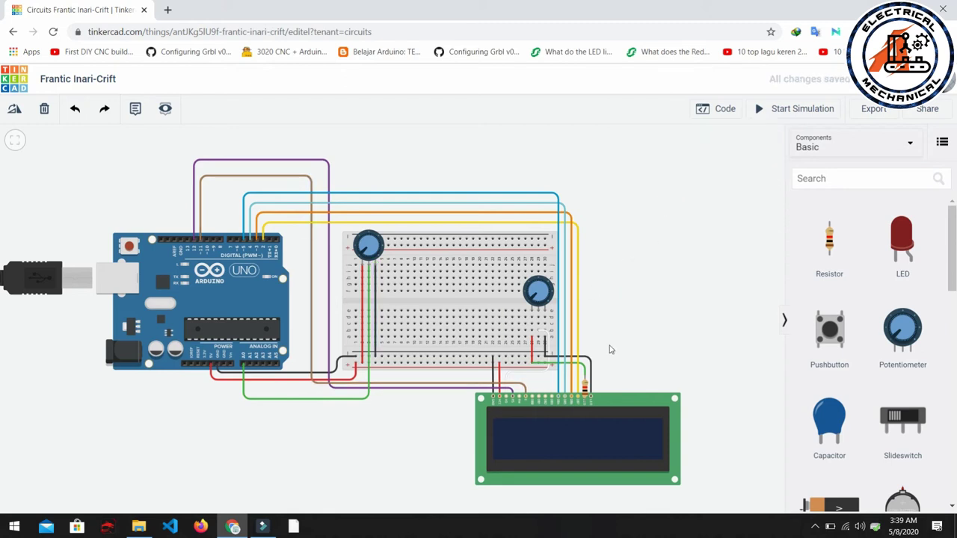
# Step: Open the code editor, switch it from Blocks to Text mode, and select the entire default sketch
pyautogui.click(703, 110)
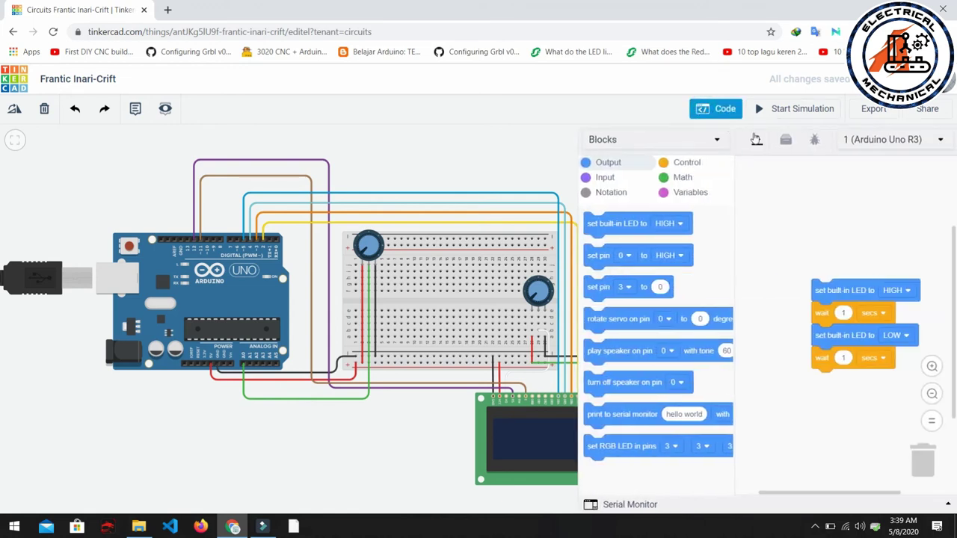
pyautogui.click(663, 142)
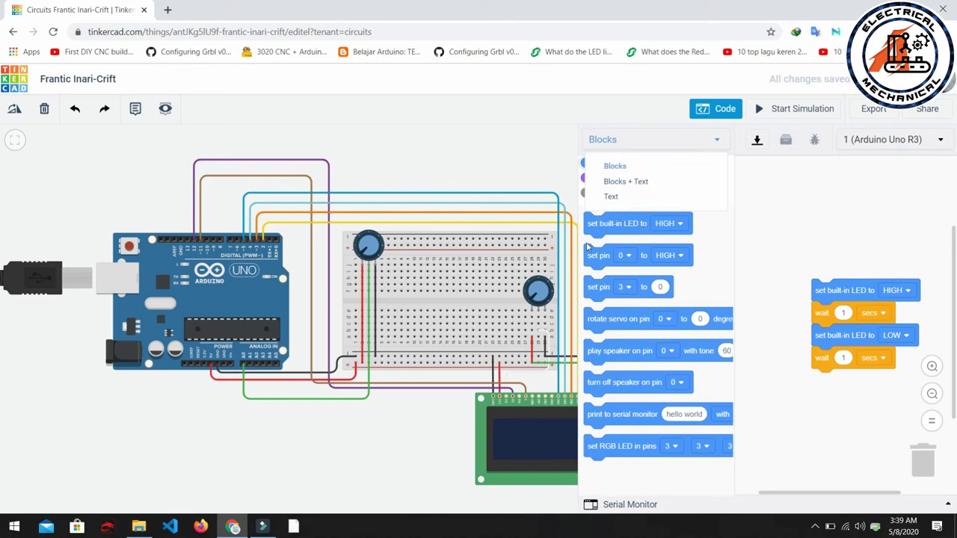
pyautogui.click(636, 198)
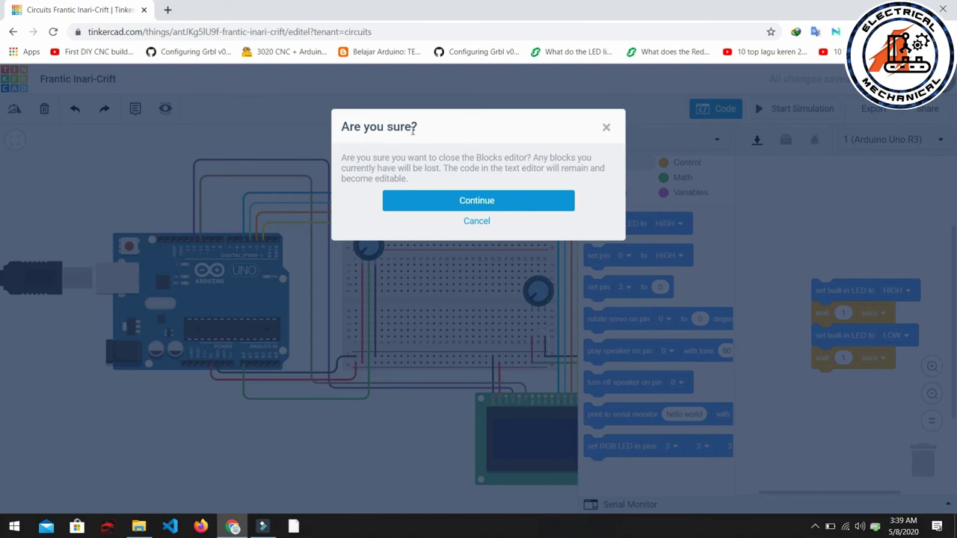
pyautogui.click(425, 205)
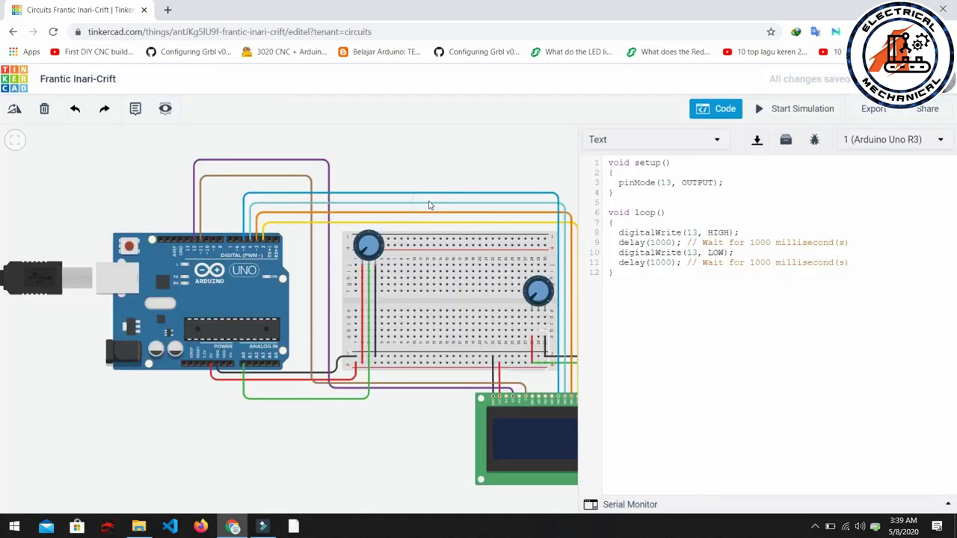
pyautogui.moveTo(868, 286)
pyautogui.mouseDown()
pyautogui.moveTo(860, 269)
pyautogui.moveTo(607, 162)
pyautogui.mouseUp()
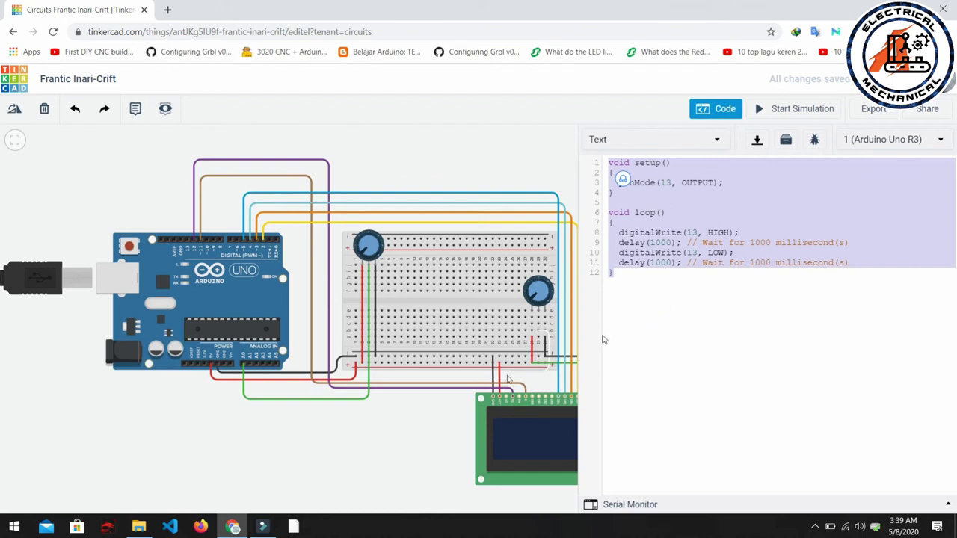
# Step: Close the code editor and set the color of the green wire between the breadboard and the LCD's resistor to red
pyautogui.click(722, 108)
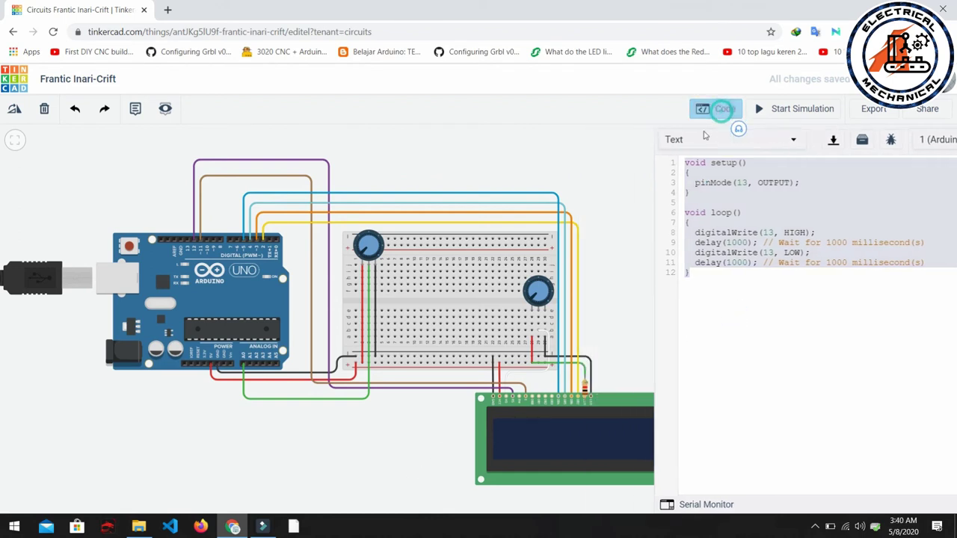
pyautogui.click(585, 370)
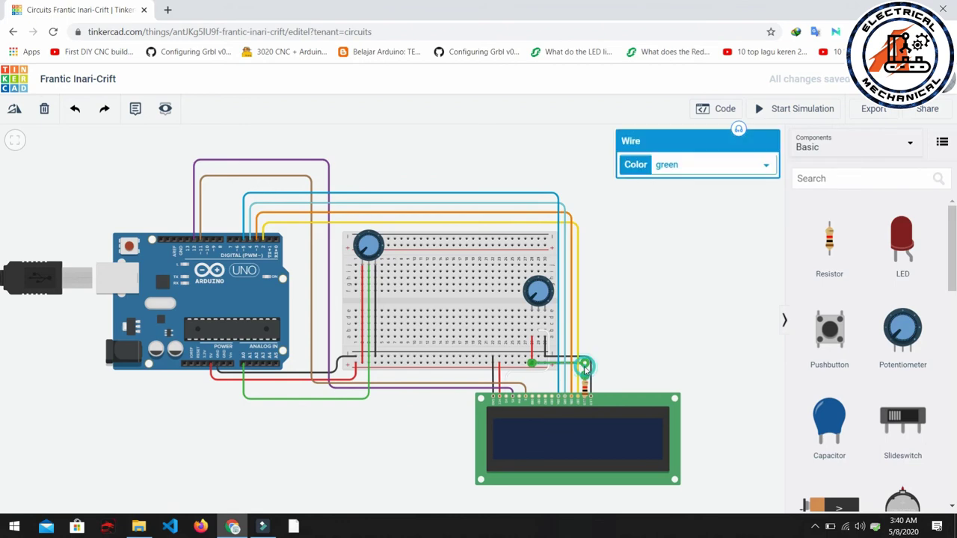
pyautogui.click(696, 170)
pyautogui.click(691, 188)
pyautogui.click(684, 216)
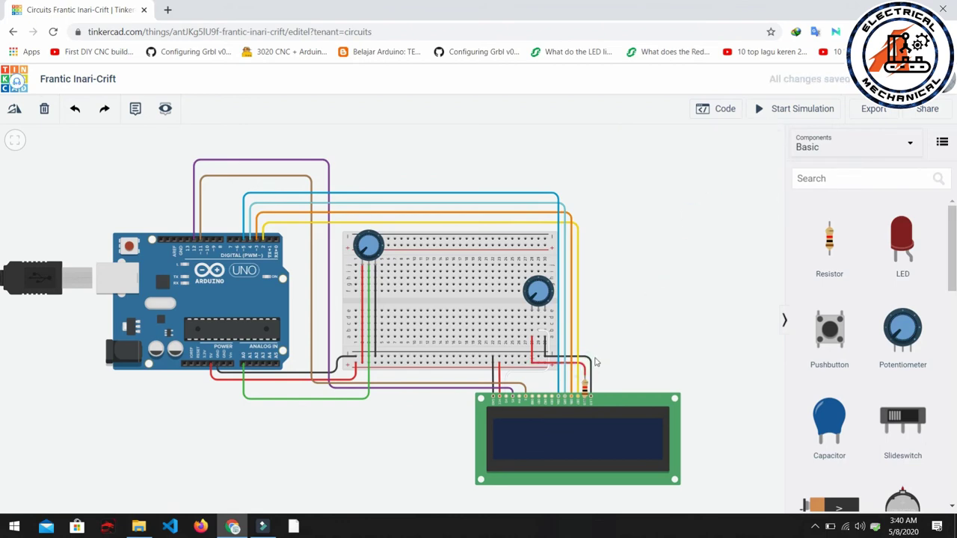
pyautogui.scroll(3, 582, 354)
pyautogui.click(524, 372)
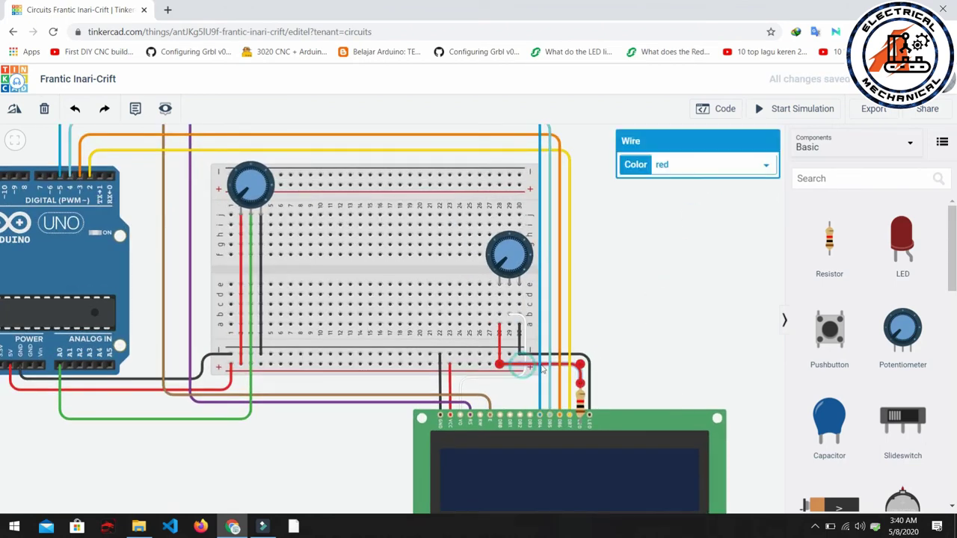
pyautogui.click(700, 332)
# Step: Open the code editor and delete the entire default sketch
pyautogui.click(724, 108)
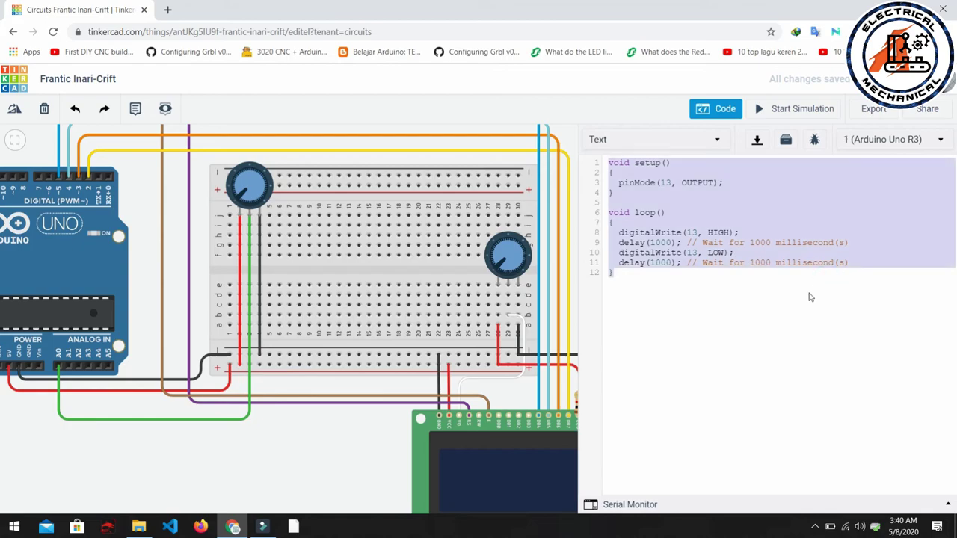
pyautogui.press('Delete')
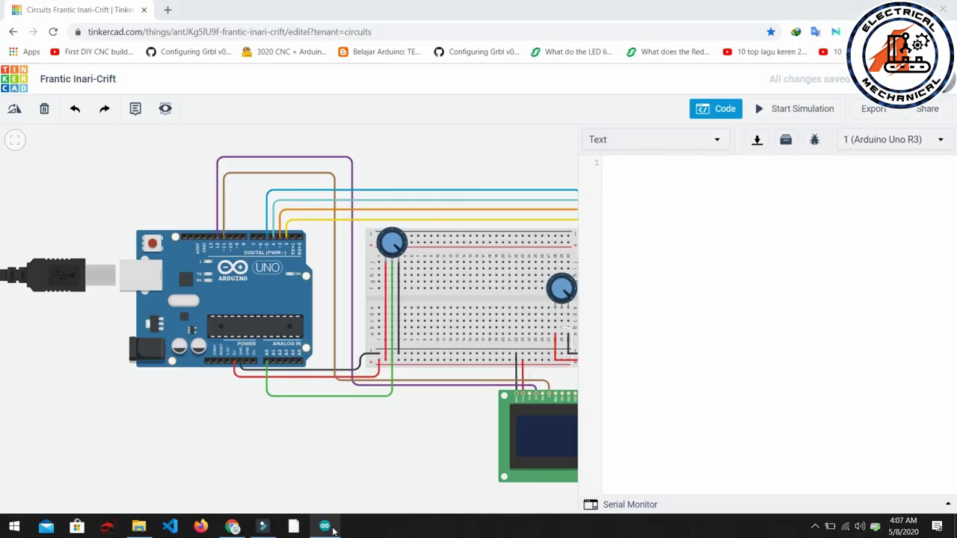
# Step: Copy the whole read_nilai_potensio sketch from the Arduino IDE and paste it into the empty Tinkercad code editor
pyautogui.click(333, 530)
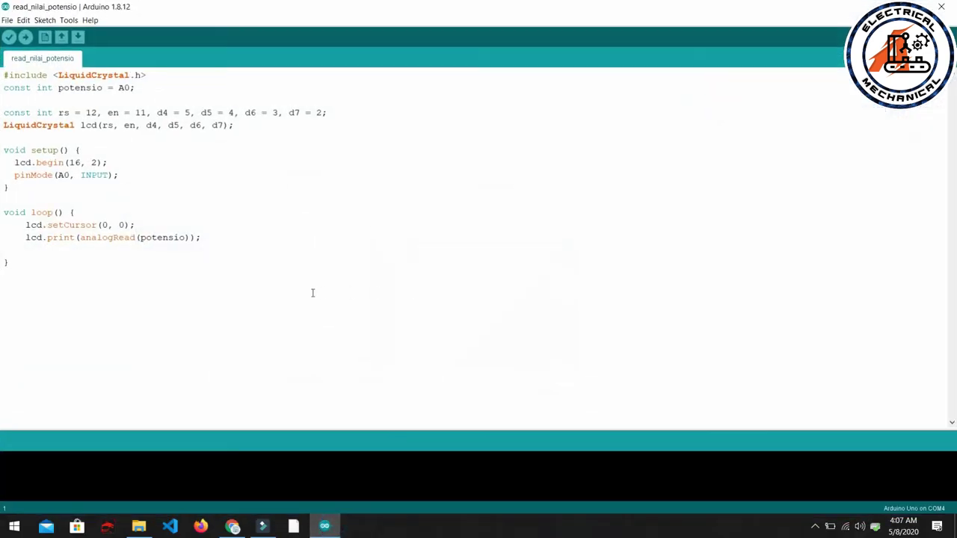
pyautogui.moveTo(250, 263)
pyautogui.mouseDown()
pyautogui.moveTo(132, 173)
pyautogui.moveTo(27, 57)
pyautogui.mouseUp()
pyautogui.hotkey('ctrl', 'c')
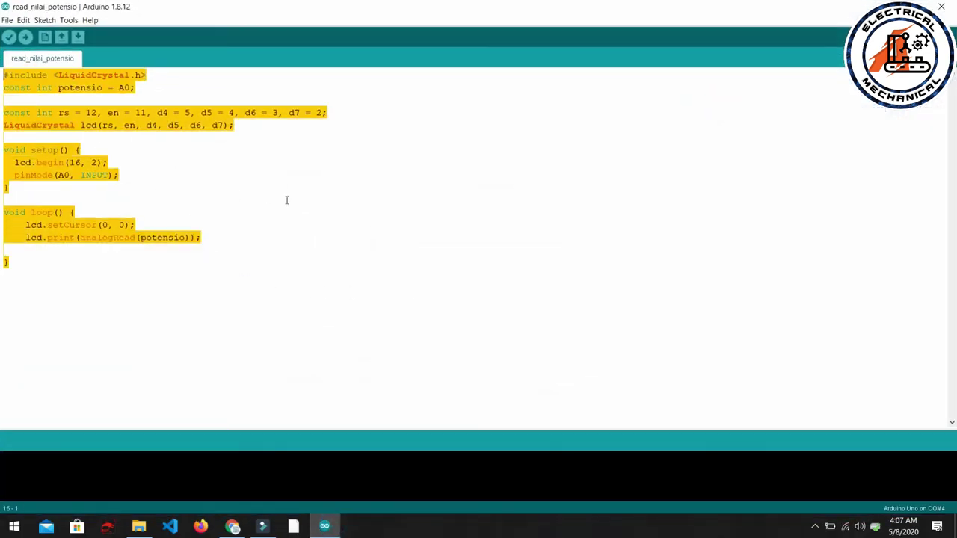
pyautogui.click(233, 527)
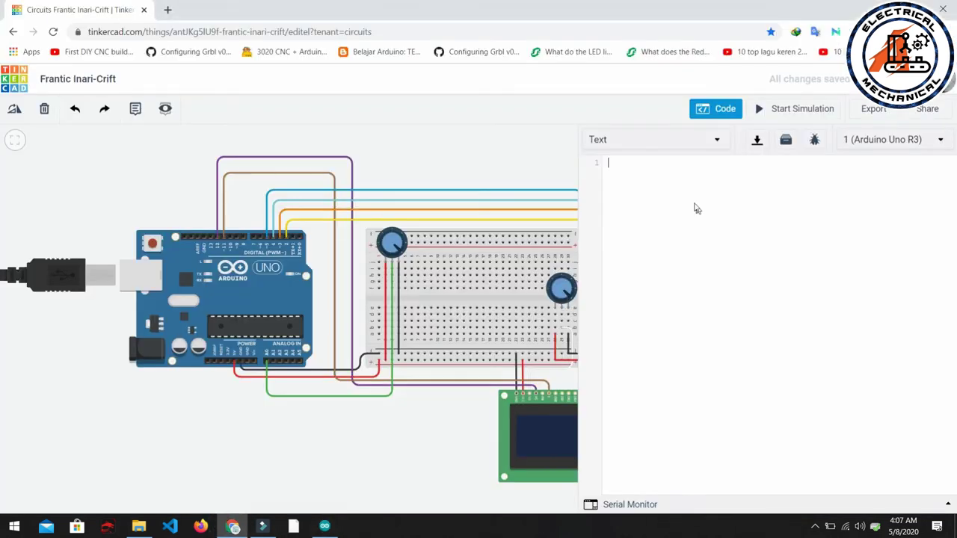
pyautogui.click(673, 178)
pyautogui.hotkey('ctrl', 'v')
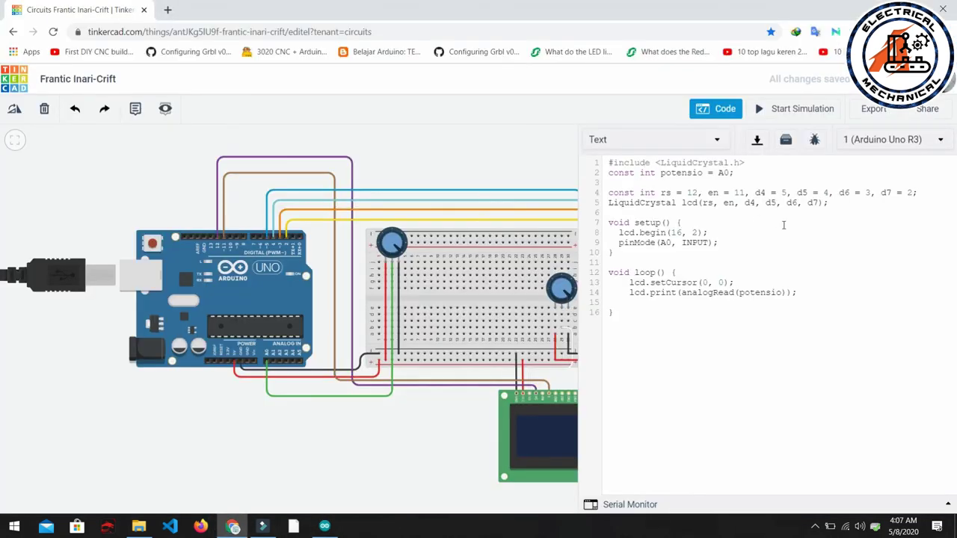
pyautogui.click(325, 527)
pyautogui.click(242, 218)
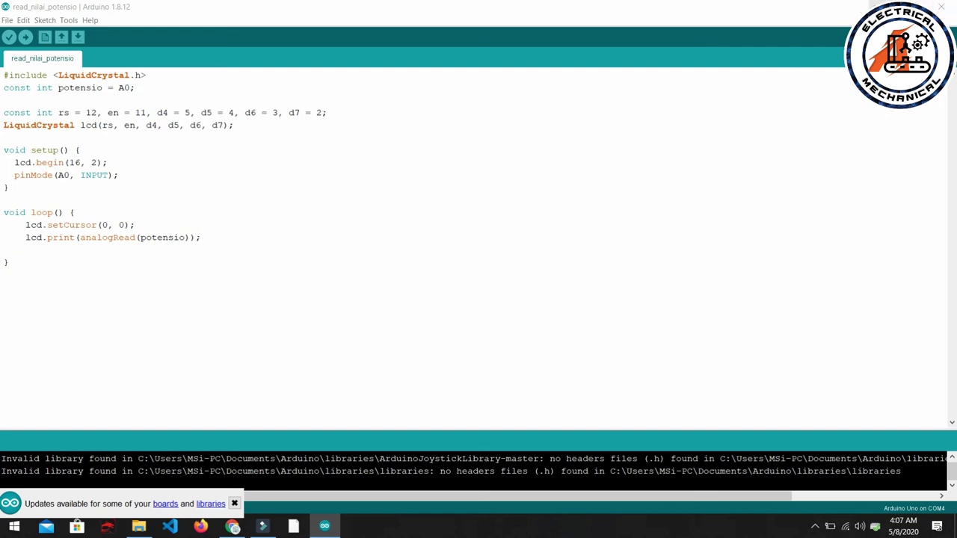
pyautogui.click(872, 6)
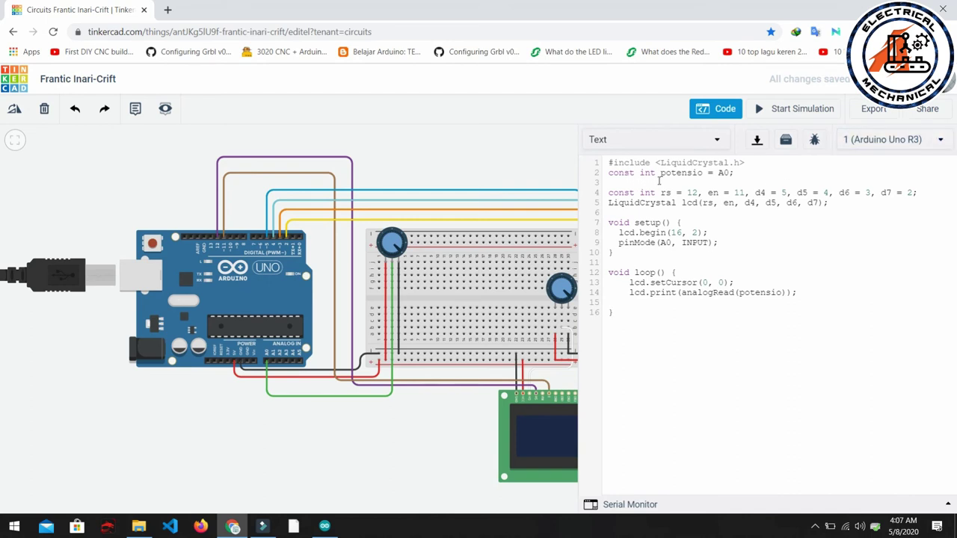
# Step: Examine the potensio pin A0 and the LCD pin definitions in the code alongside the circuit's wiring
pyautogui.doubleClick(724, 173)
pyautogui.moveTo(866, 207); pyautogui.dragTo(613, 184)
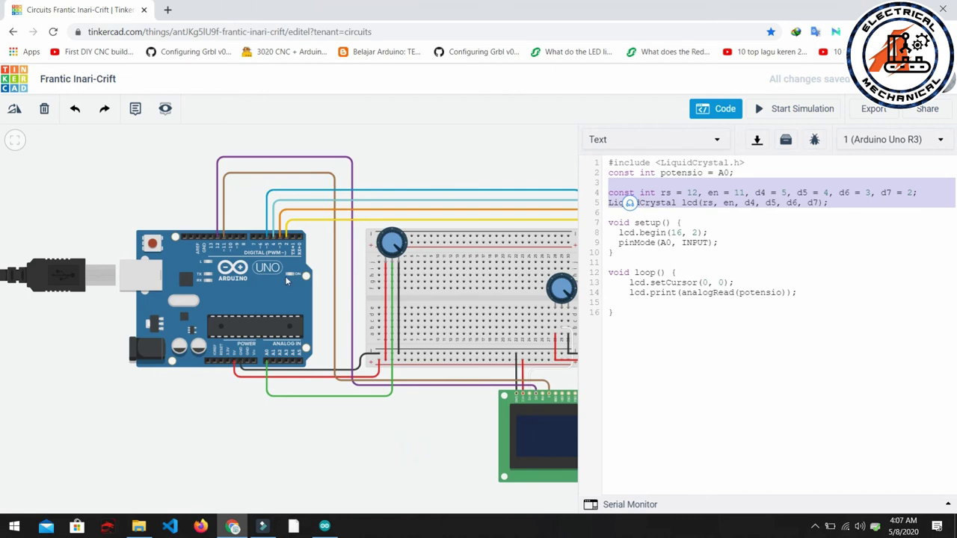
pyautogui.moveTo(197, 214); pyautogui.dragTo(97, 181)
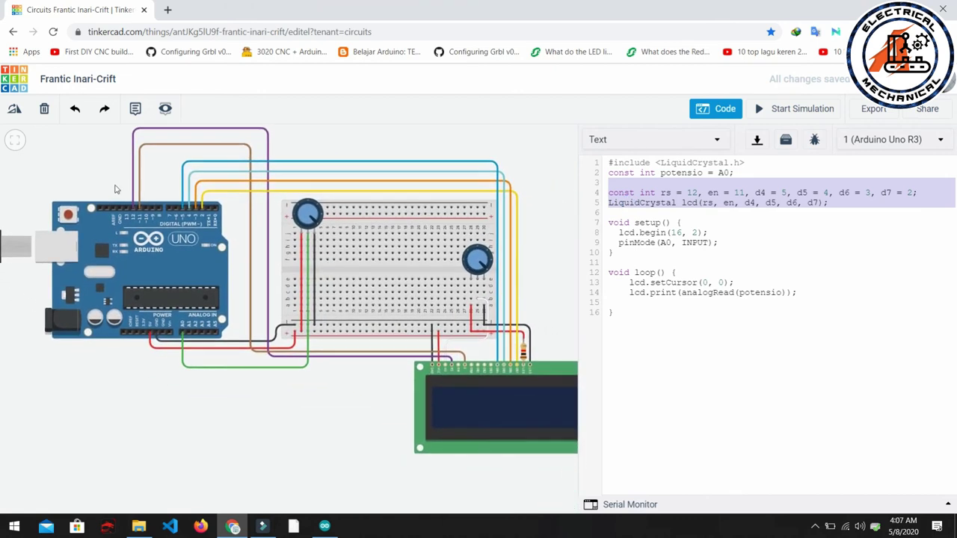